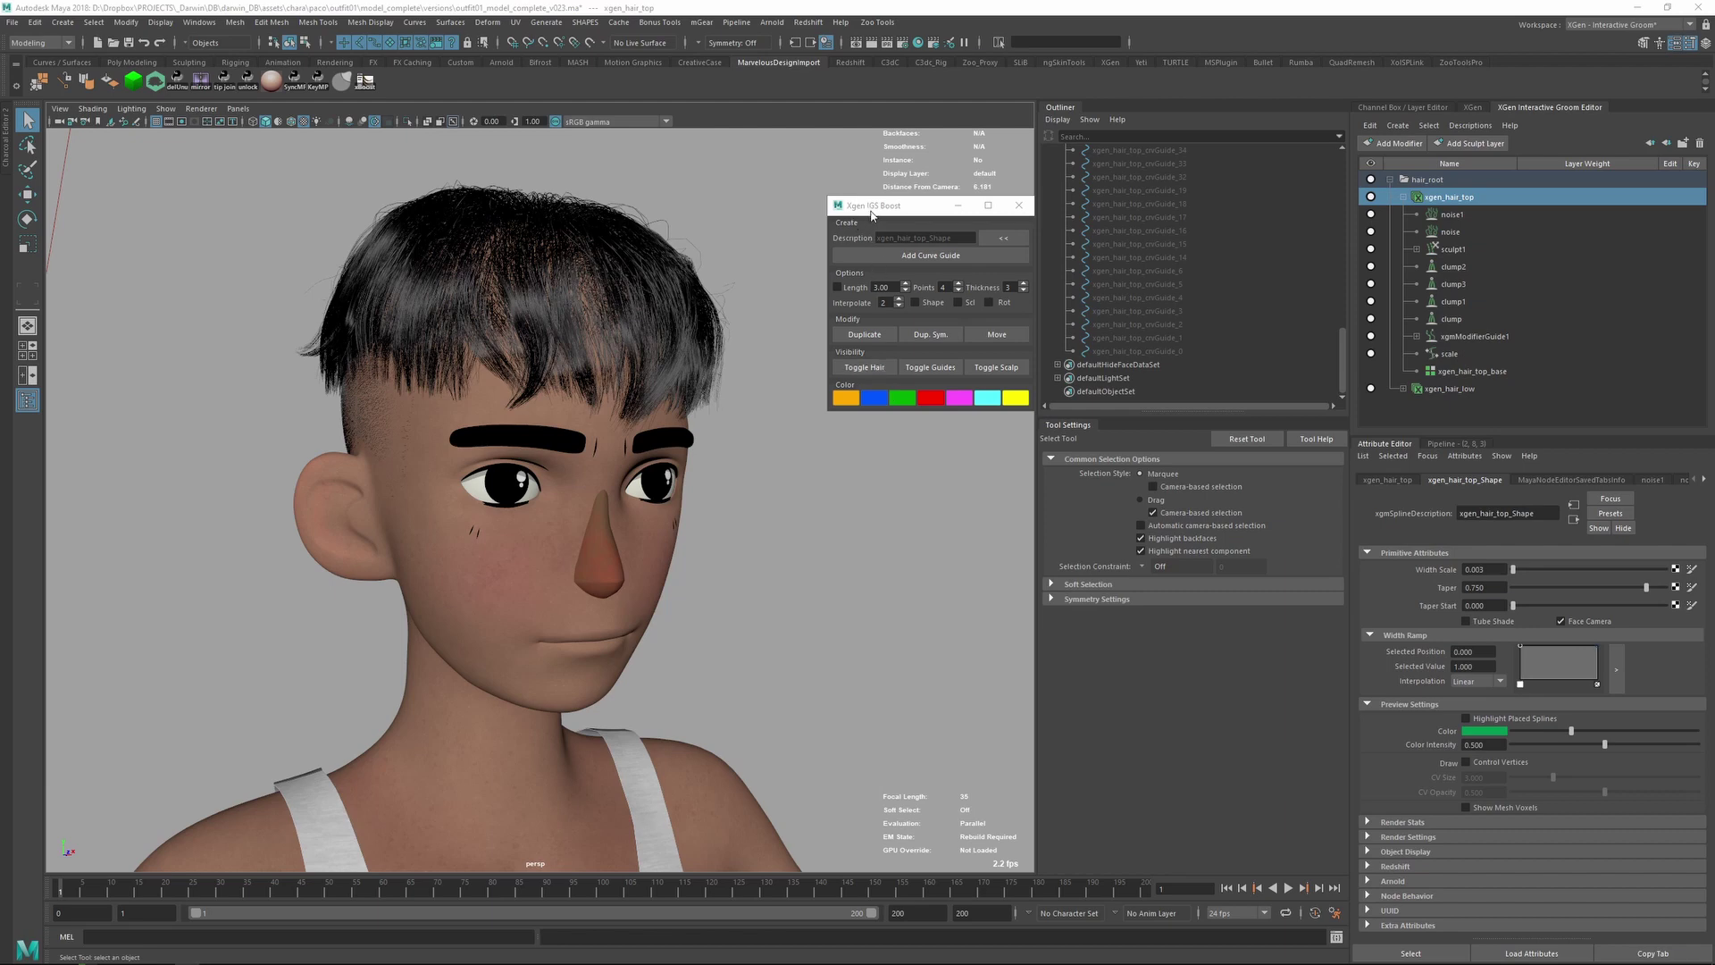
- Close the Xgen IGS Boost window, reopen it from mGear's CFXbits tools and place it clear of the character
{"action": "left_click", "coordinate": [1019, 206]}
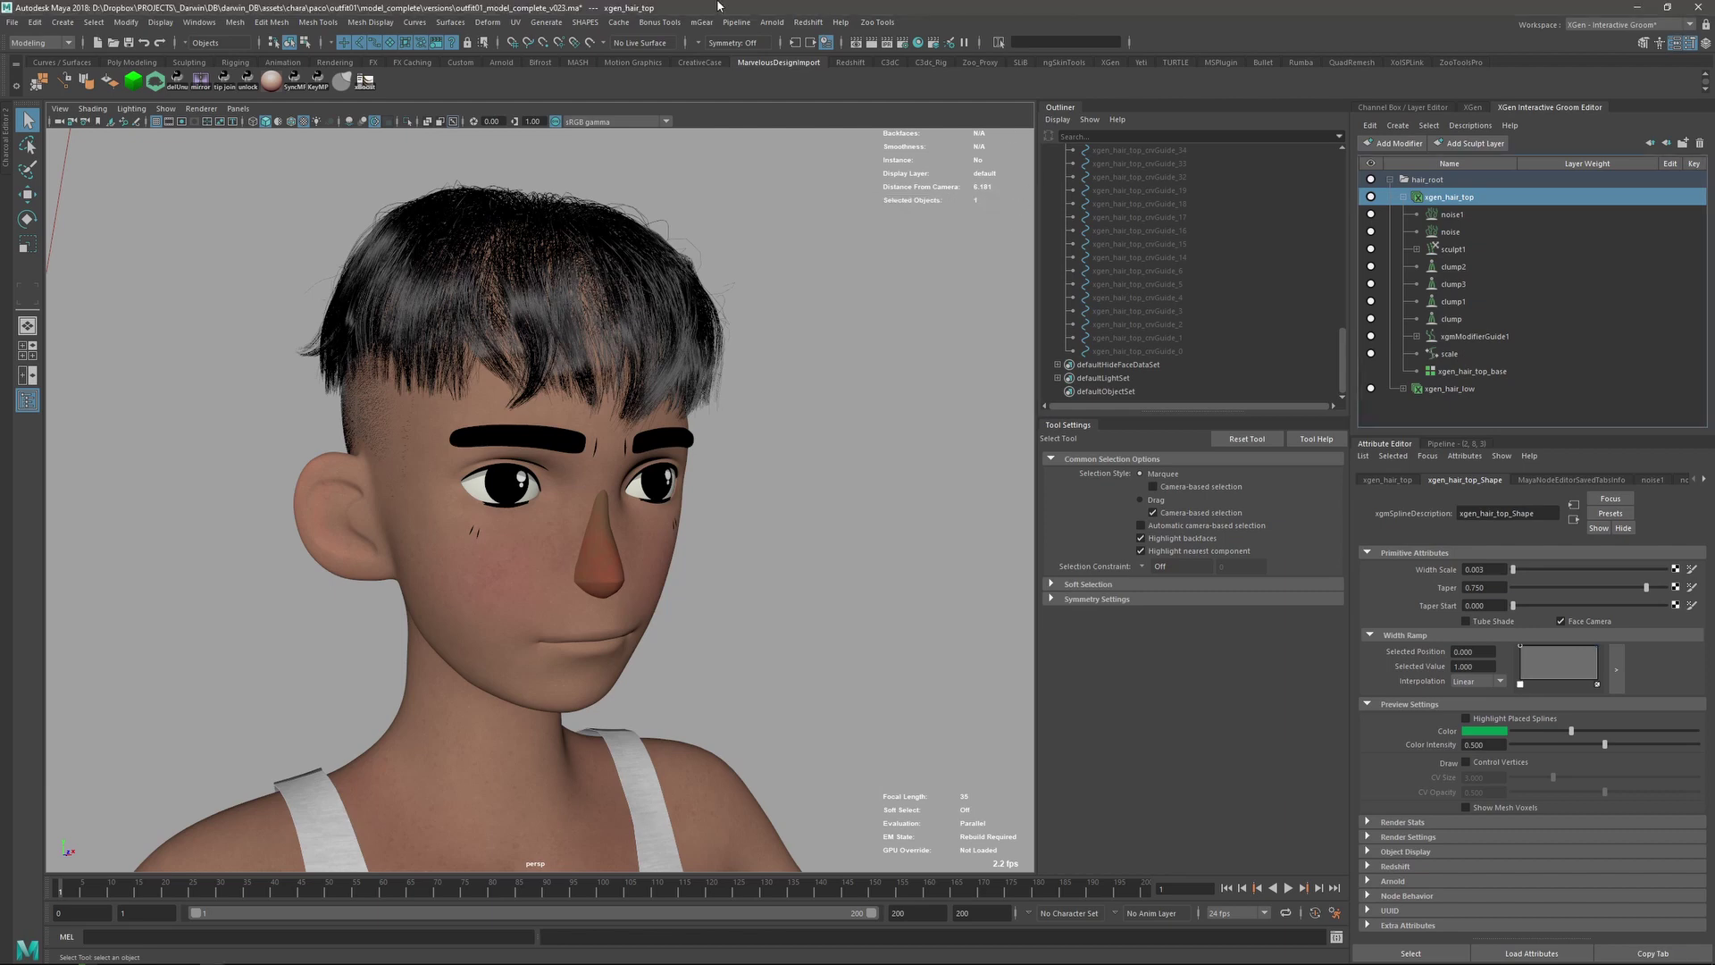
{"action": "left_click", "coordinate": [703, 23]}
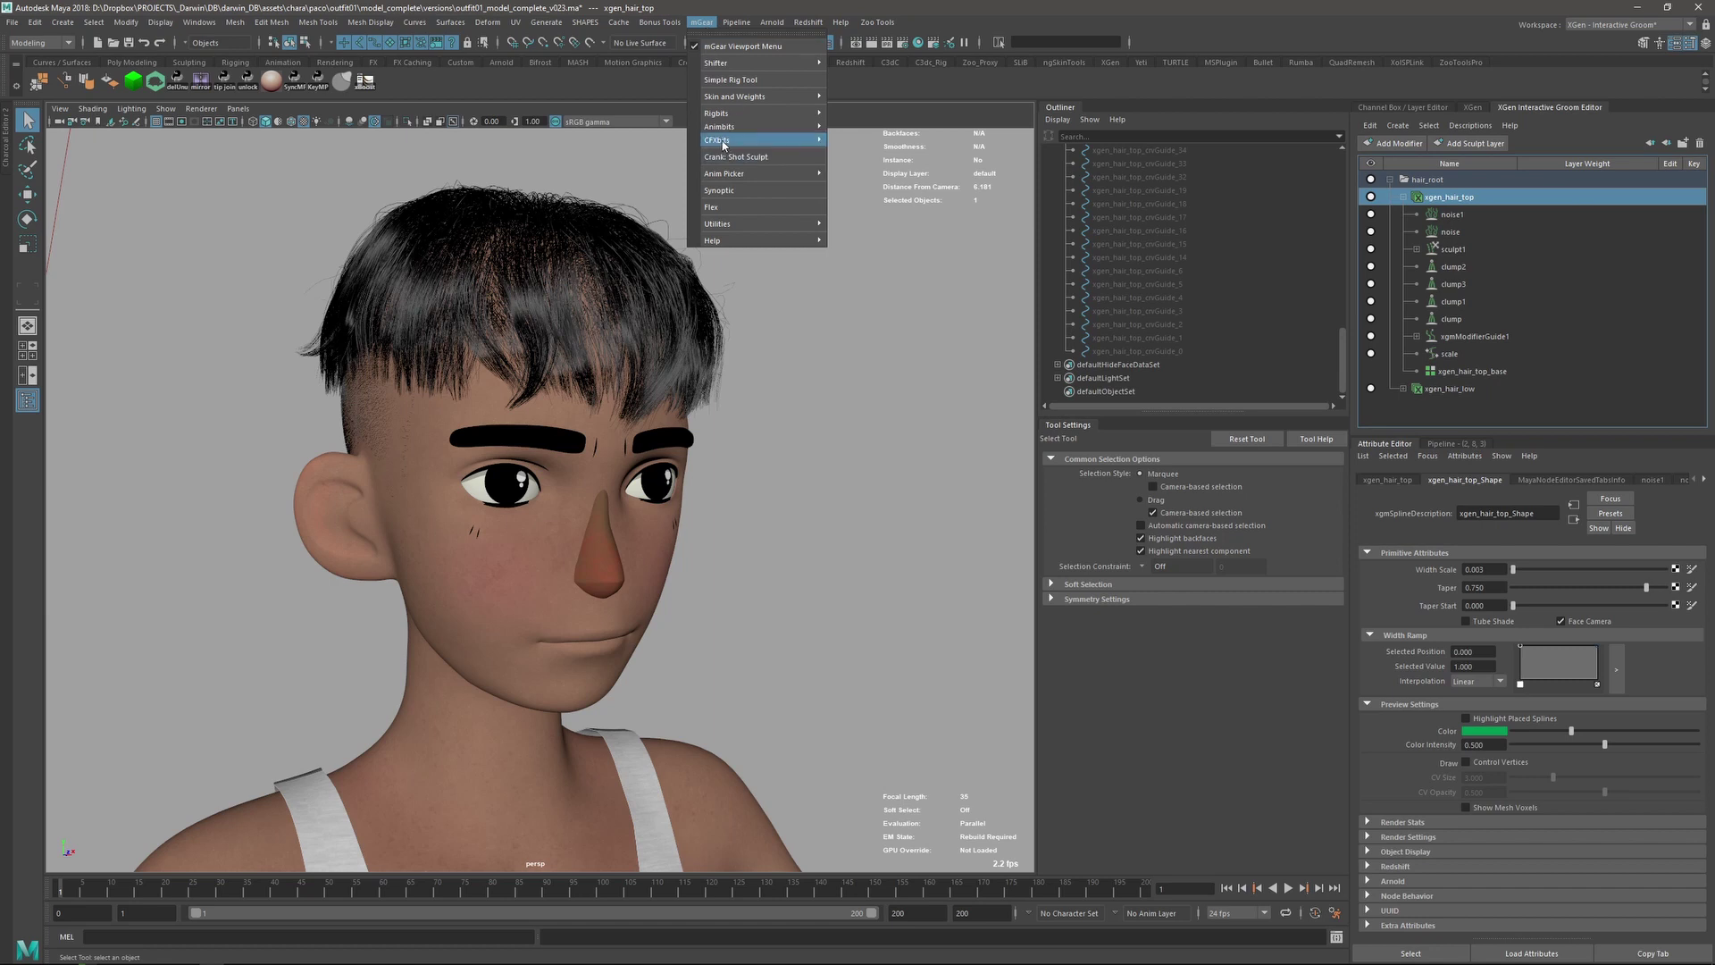
{"action": "mouse_move", "coordinate": [720, 143]}
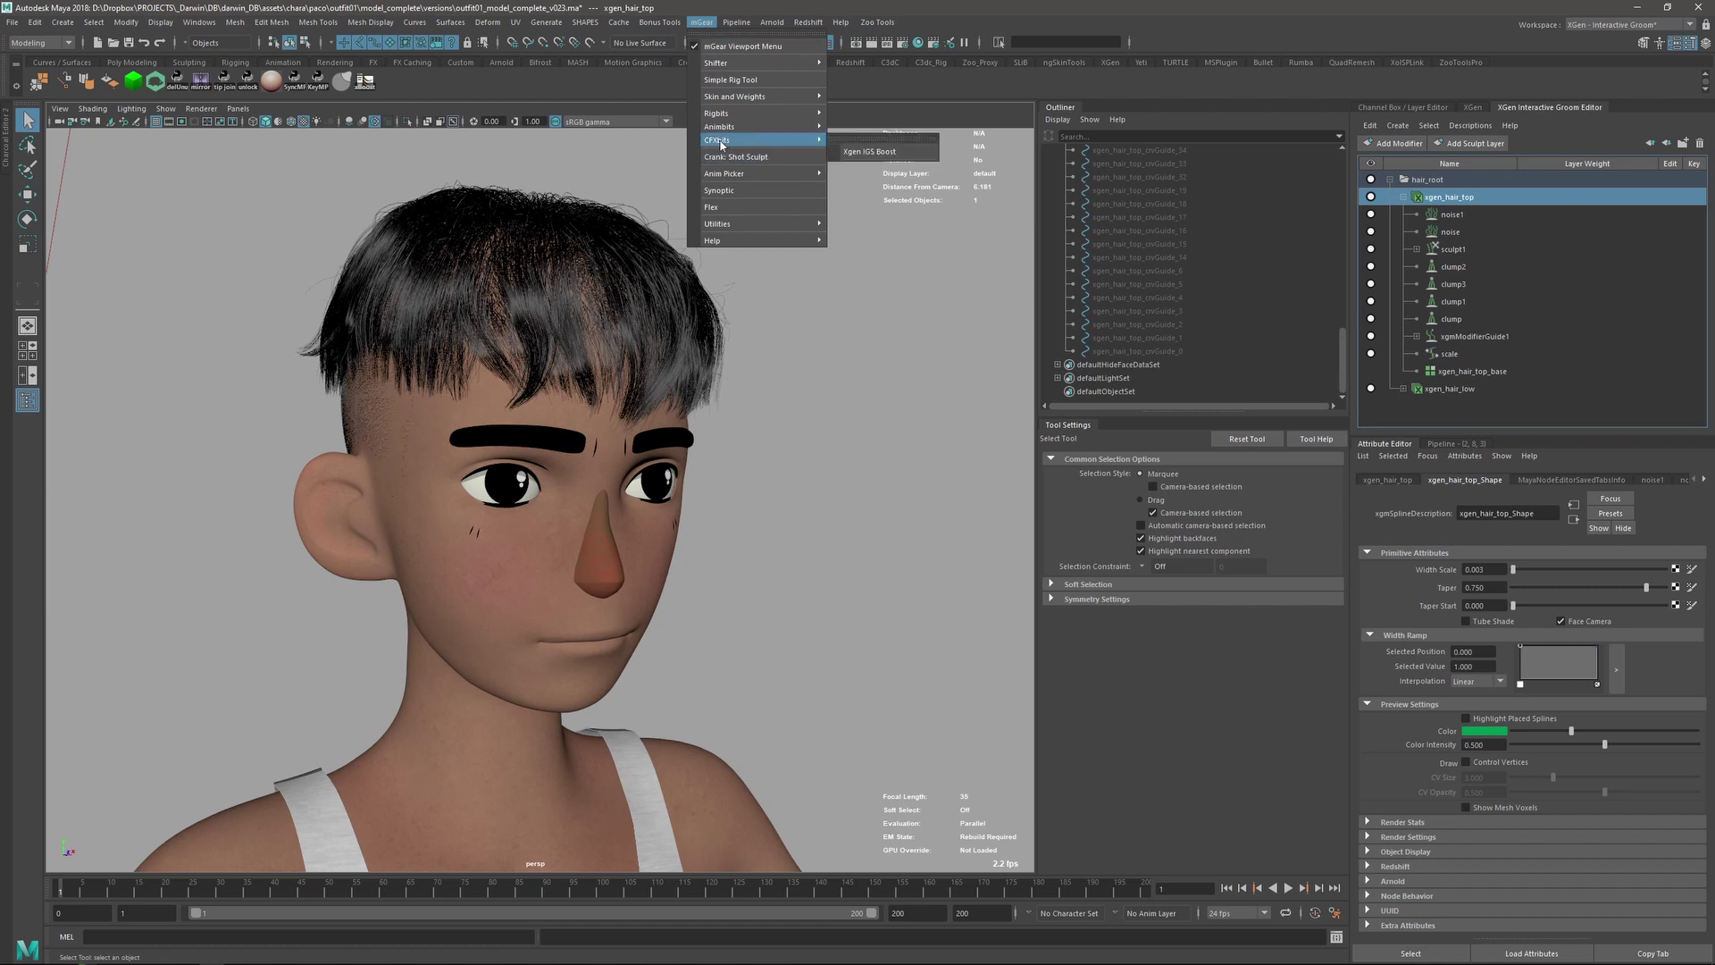
{"action": "left_click", "coordinate": [859, 152]}
{"action": "left_click_drag", "start_coordinate": [837, 417], "coordinate": [862, 318]}
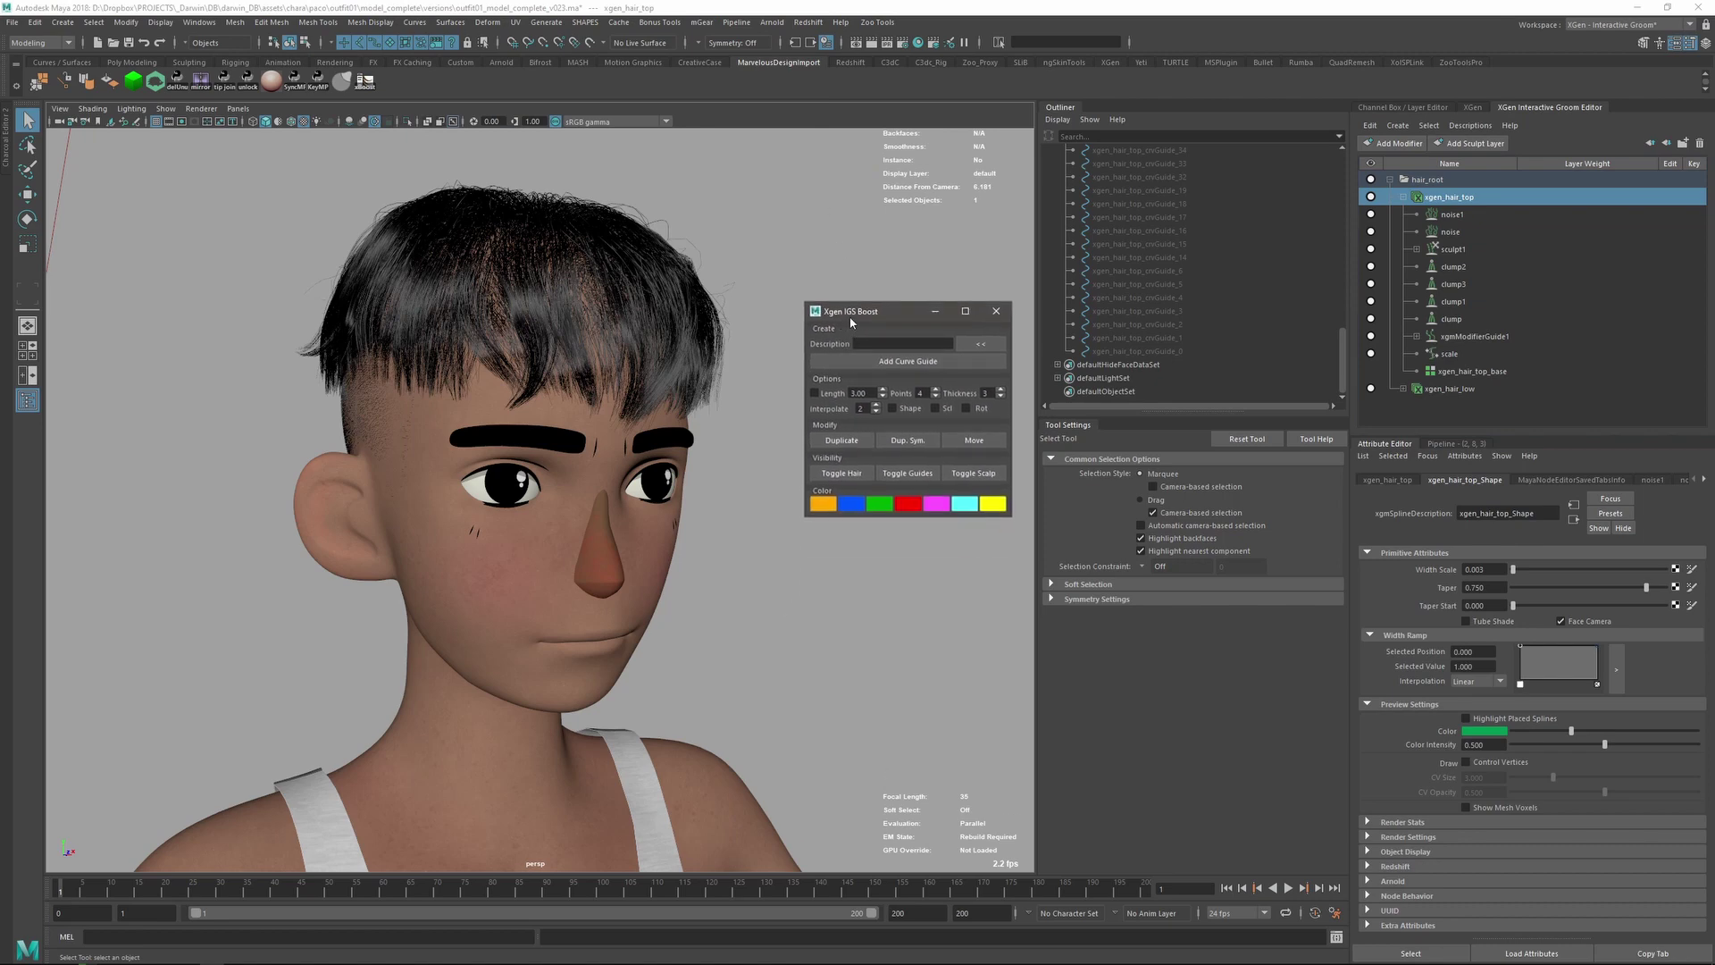
{"action": "left_click_drag", "start_coordinate": [854, 314], "coordinate": [864, 265]}
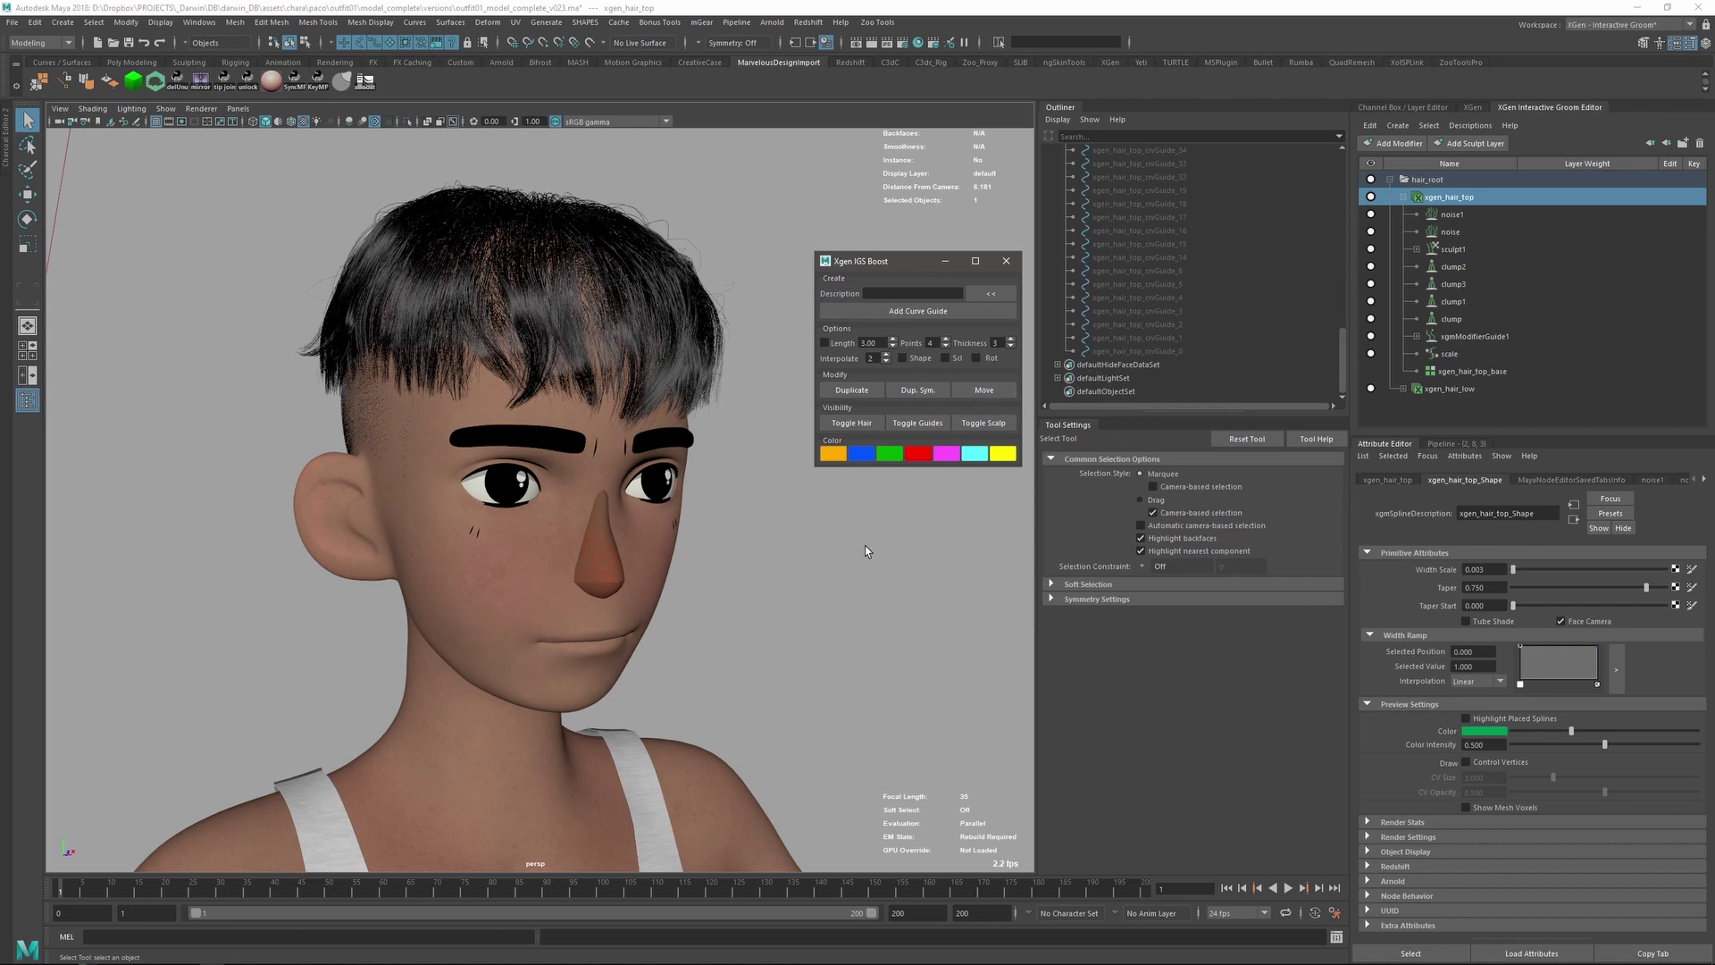
- Mute the noise1, noise, sculpt1, clump2, clump3, clump1 and clump modifiers of the xgen_hair_top description
{"action": "left_click_drag", "start_coordinate": [865, 545], "coordinate": [758, 579], "text": "alt"}
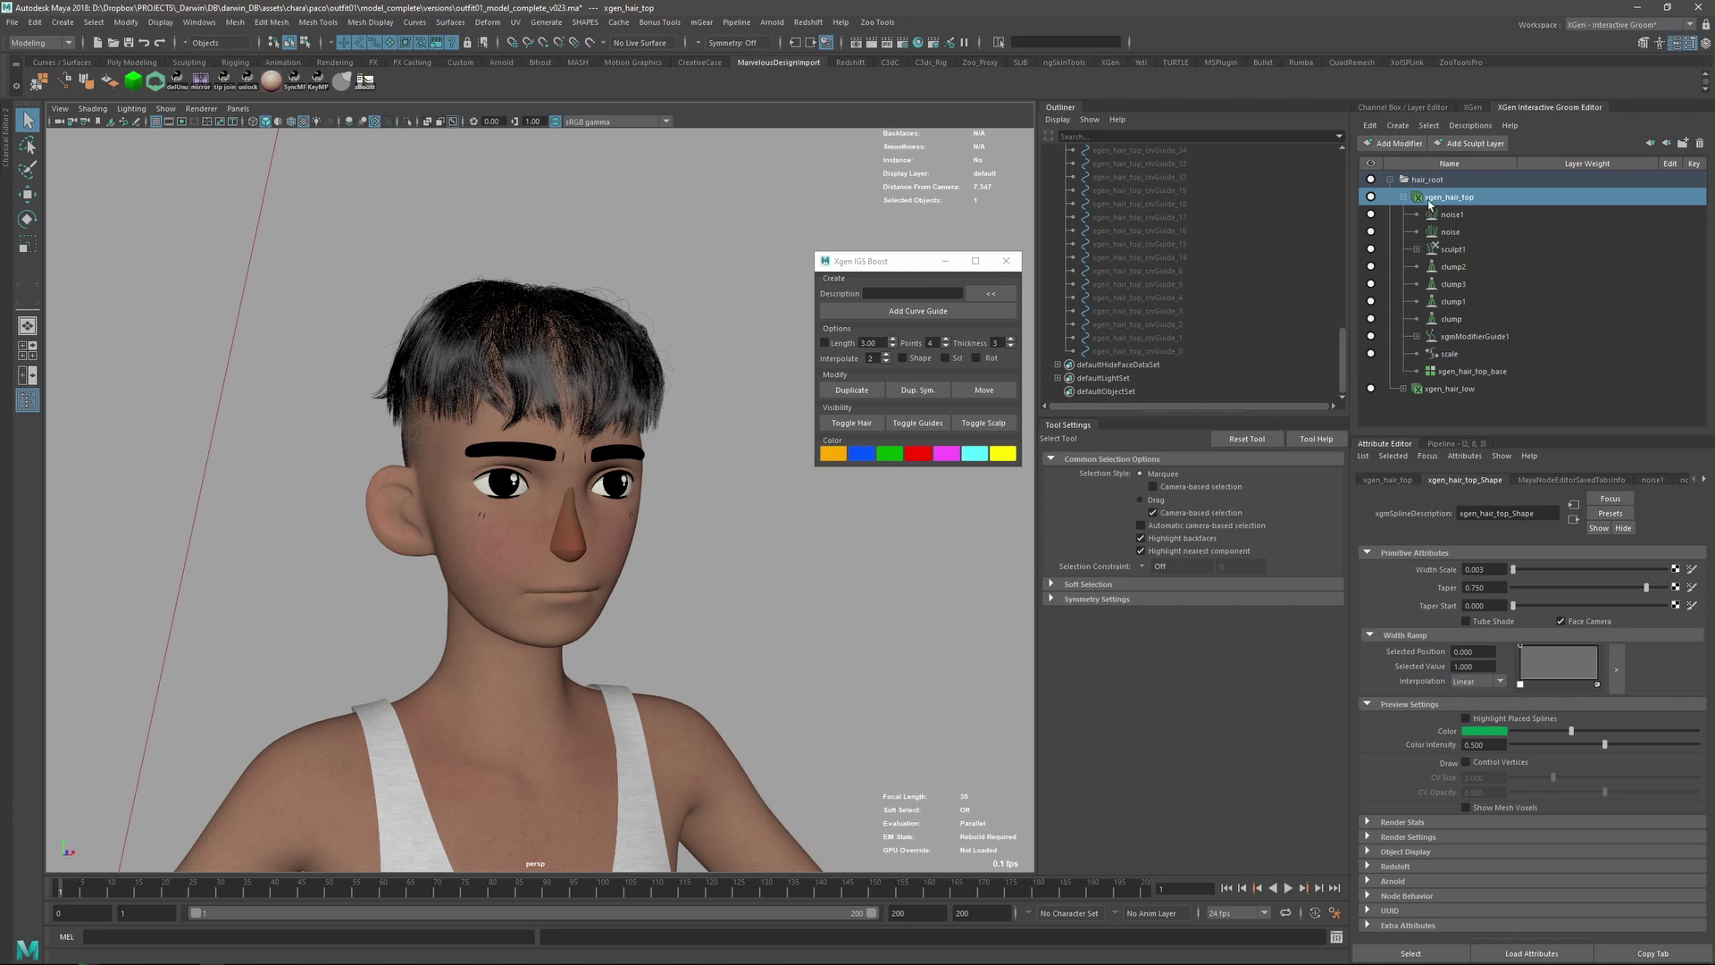
{"action": "left_click", "coordinate": [1371, 214]}
{"action": "left_click", "coordinate": [1371, 232]}
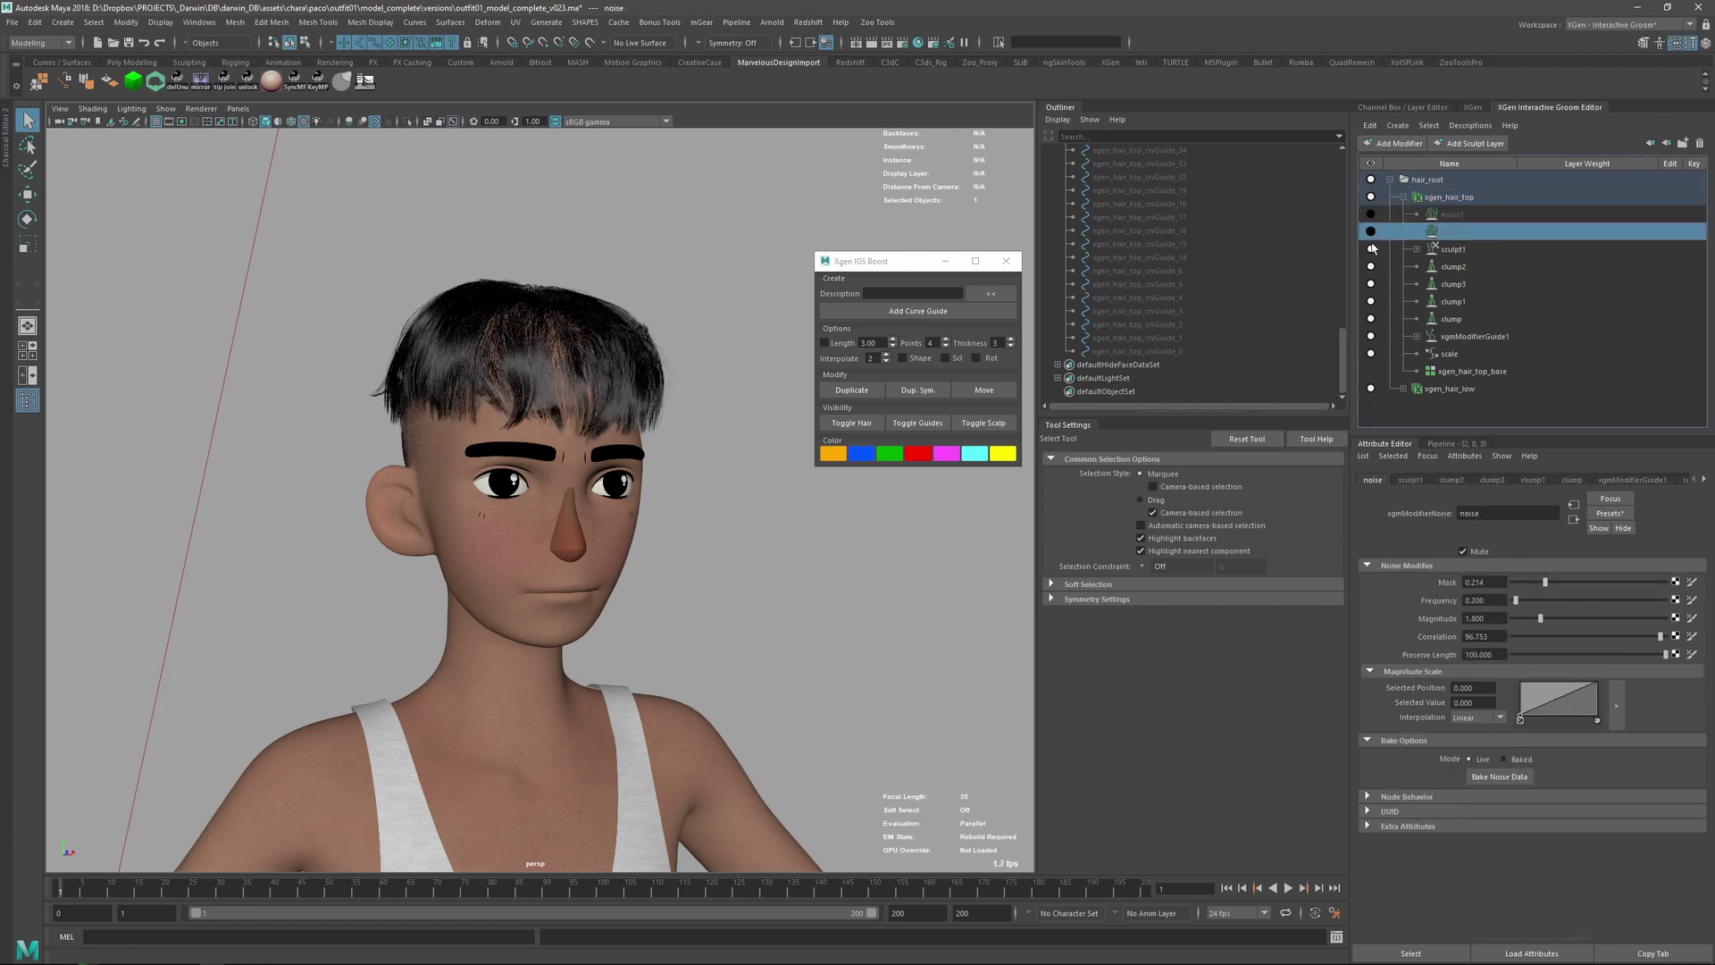
{"action": "left_click", "coordinate": [1371, 249]}
{"action": "left_click", "coordinate": [1372, 266]}
{"action": "left_click", "coordinate": [1372, 284]}
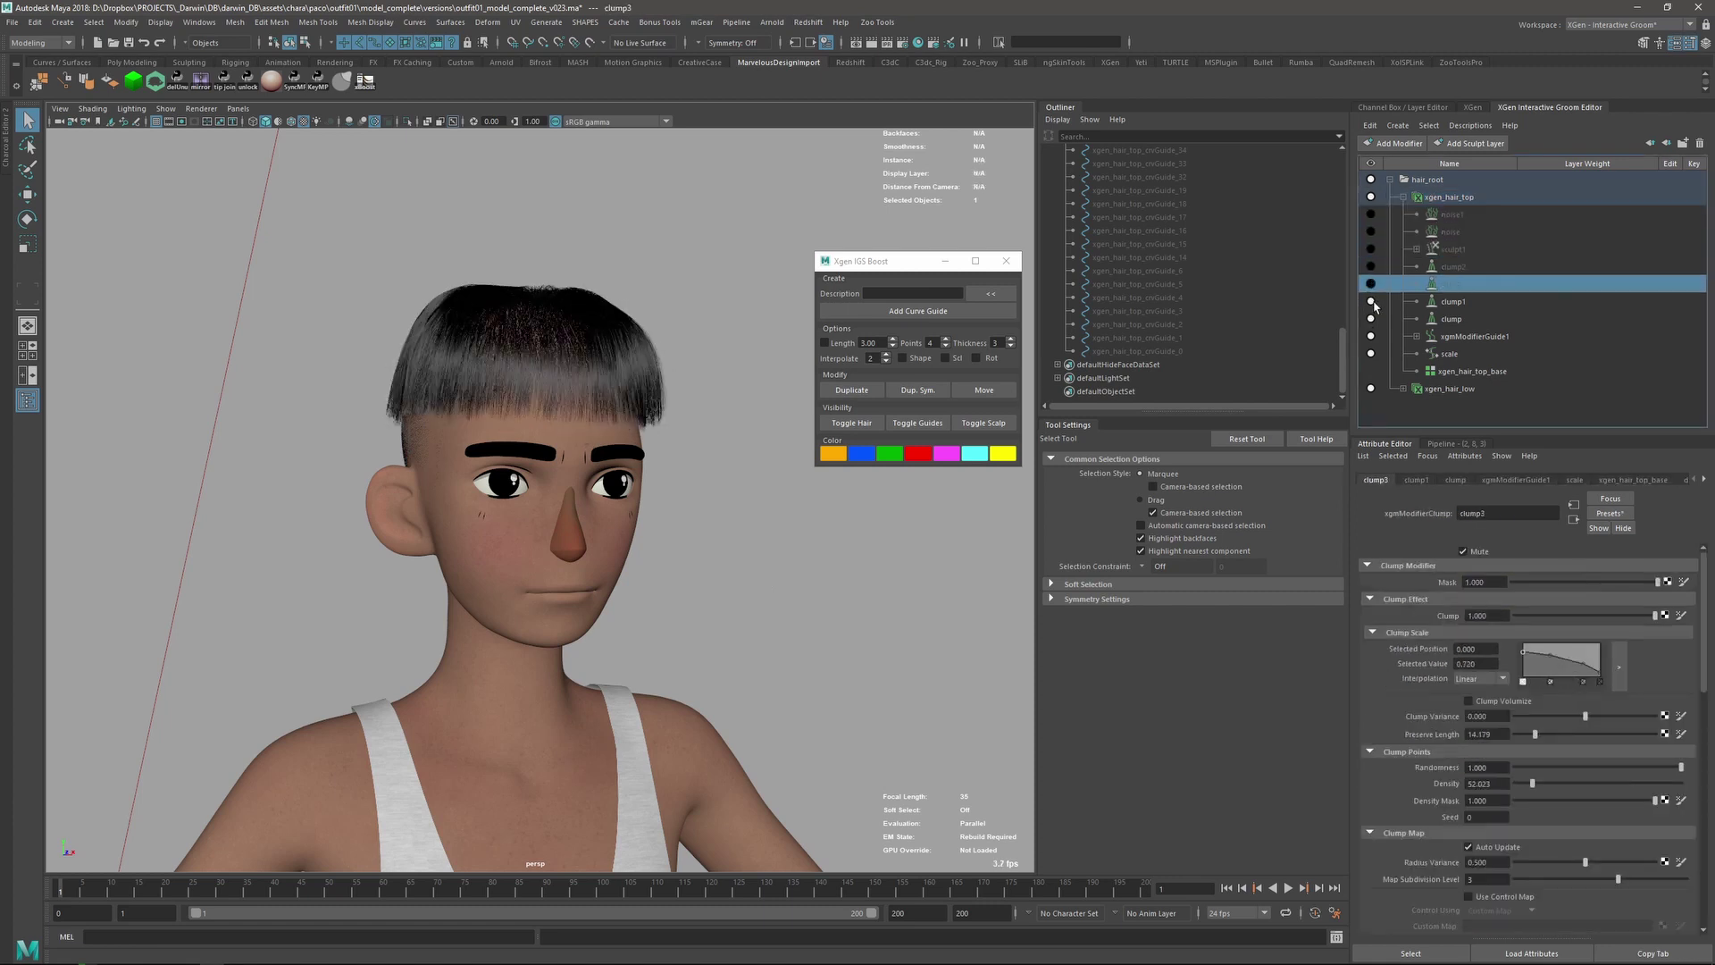
{"action": "left_click", "coordinate": [1372, 301]}
{"action": "left_click", "coordinate": [1372, 318]}
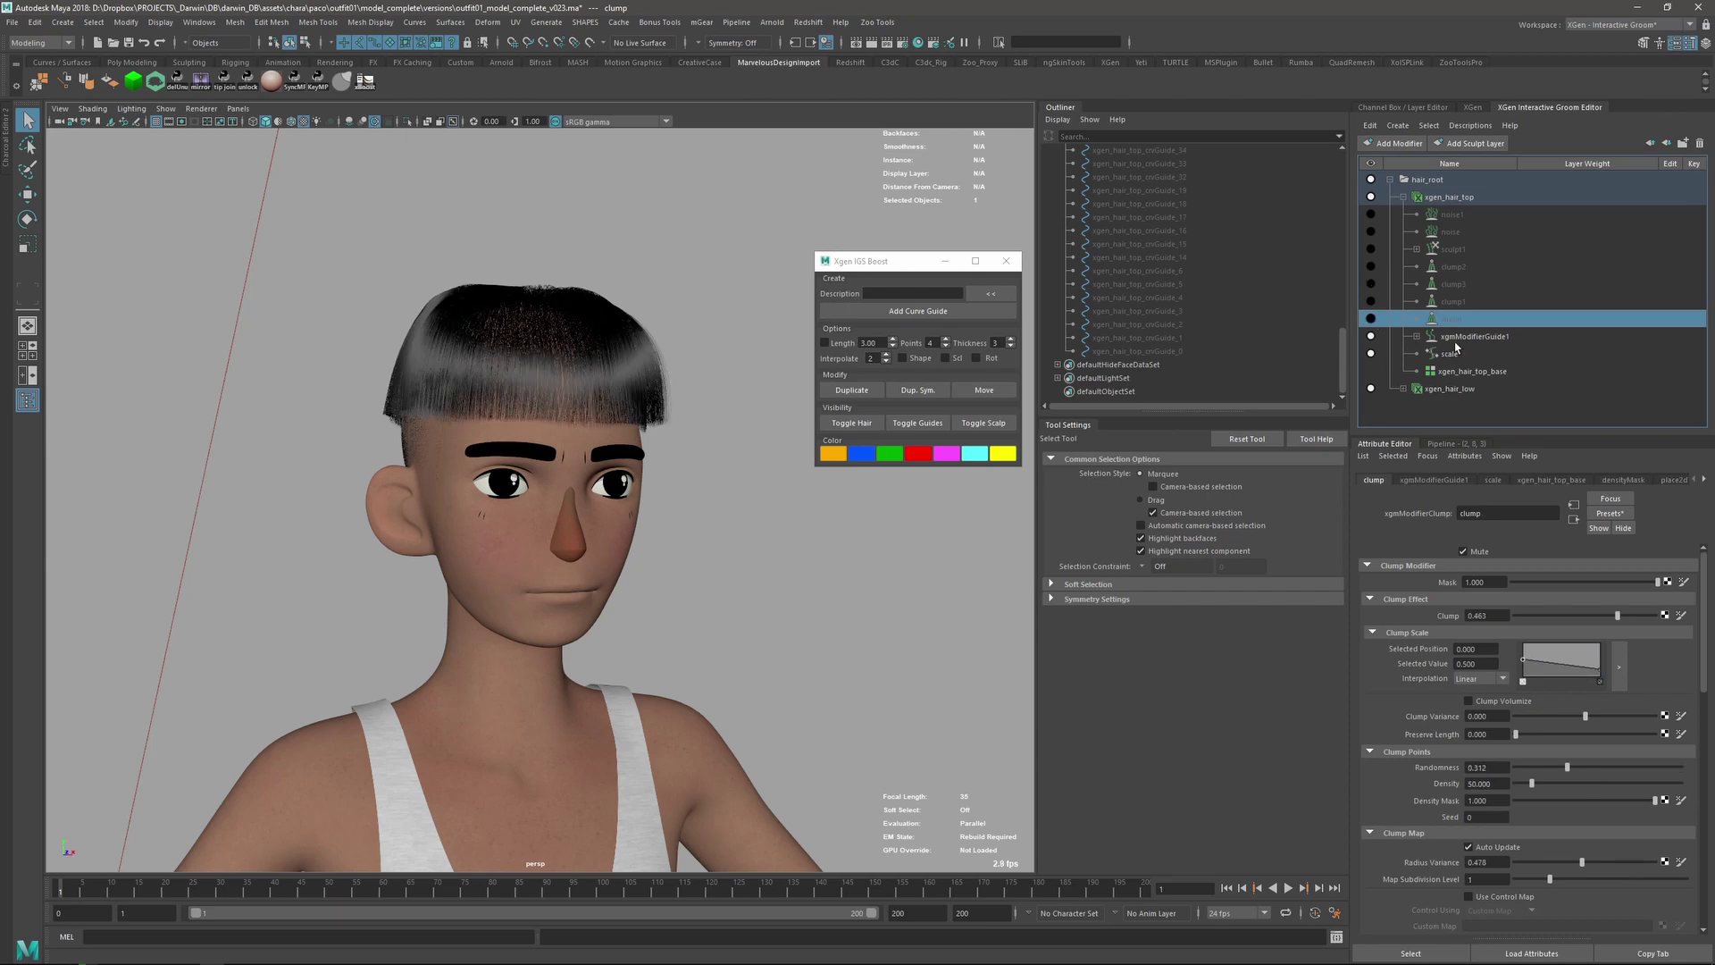
- Load the xgen_hair_top description into Xgen IGS Boost as the active description
{"action": "left_click_drag", "start_coordinate": [628, 454], "coordinate": [456, 338], "text": "alt"}
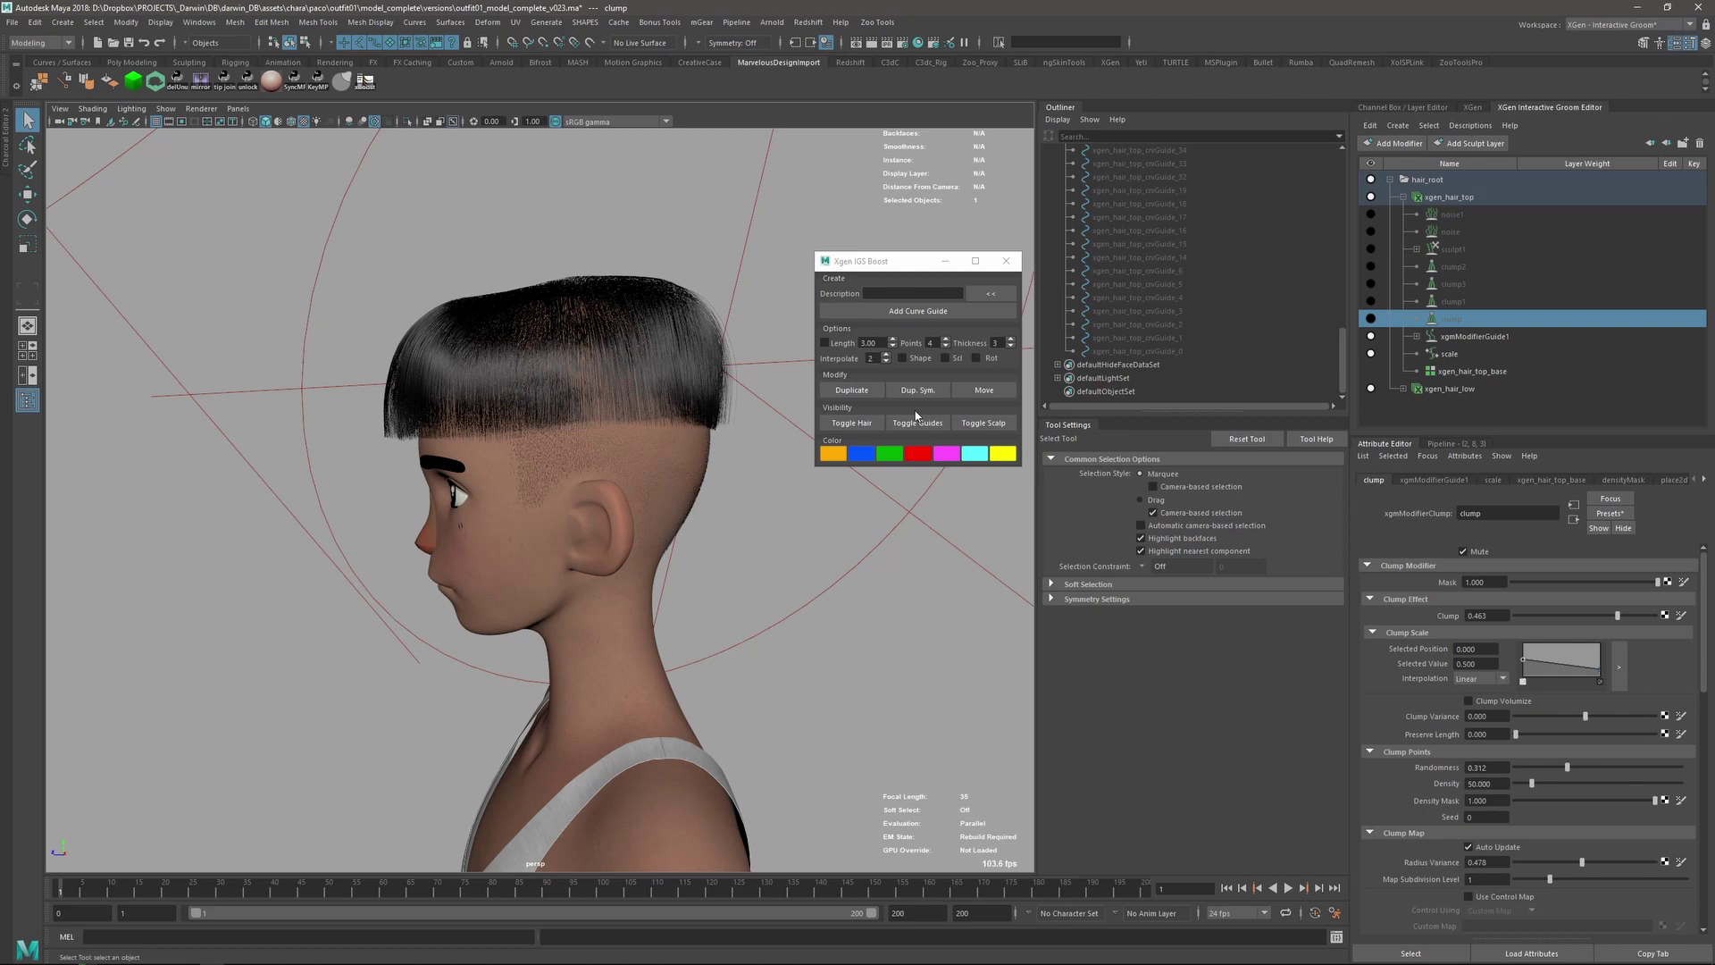
{"action": "left_click_drag", "start_coordinate": [514, 457], "coordinate": [654, 473], "text": "alt"}
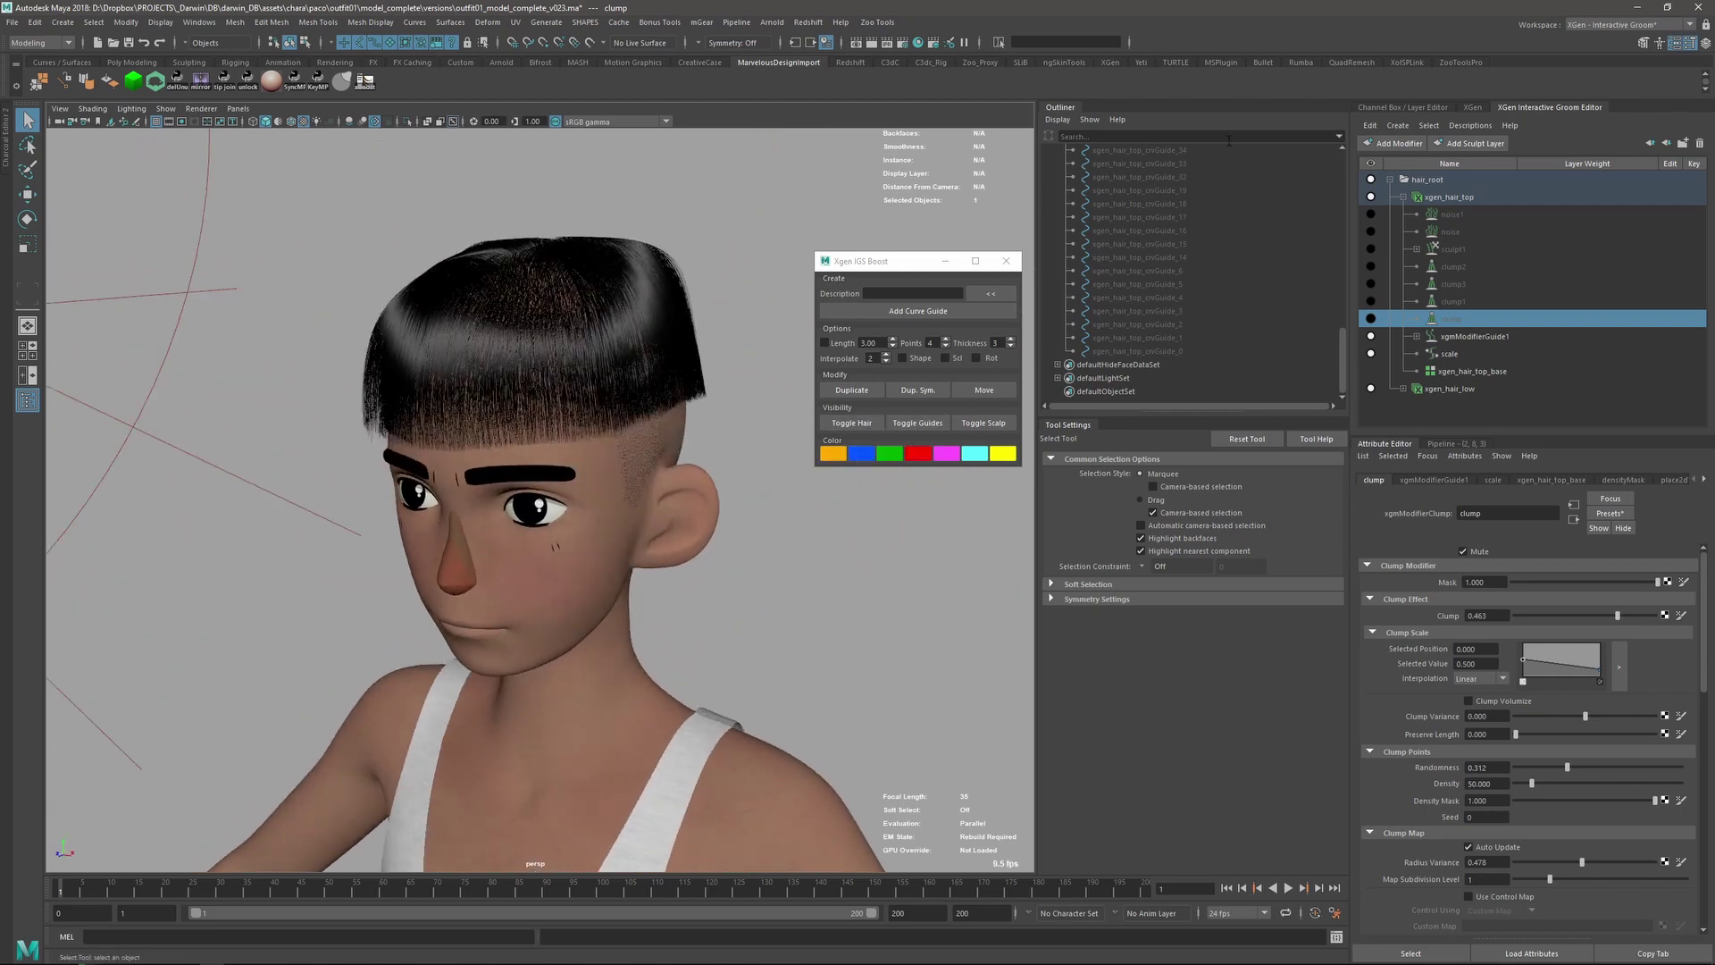
{"action": "left_click", "coordinate": [1444, 200]}
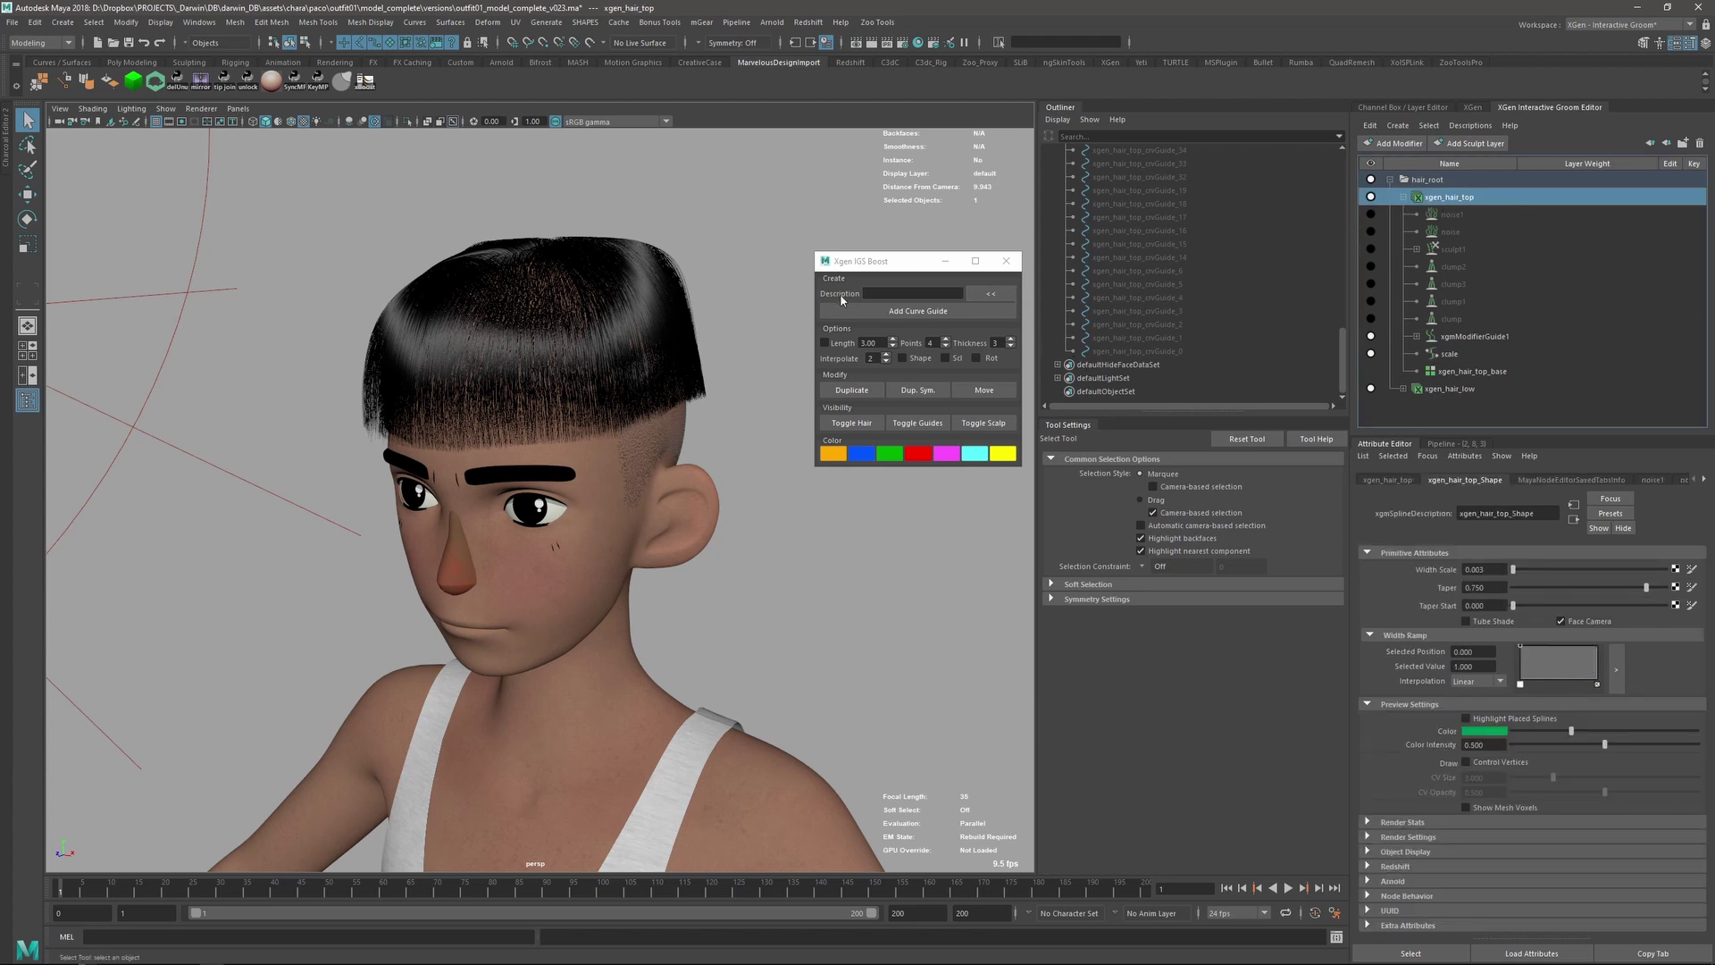
{"action": "left_click", "coordinate": [997, 295]}
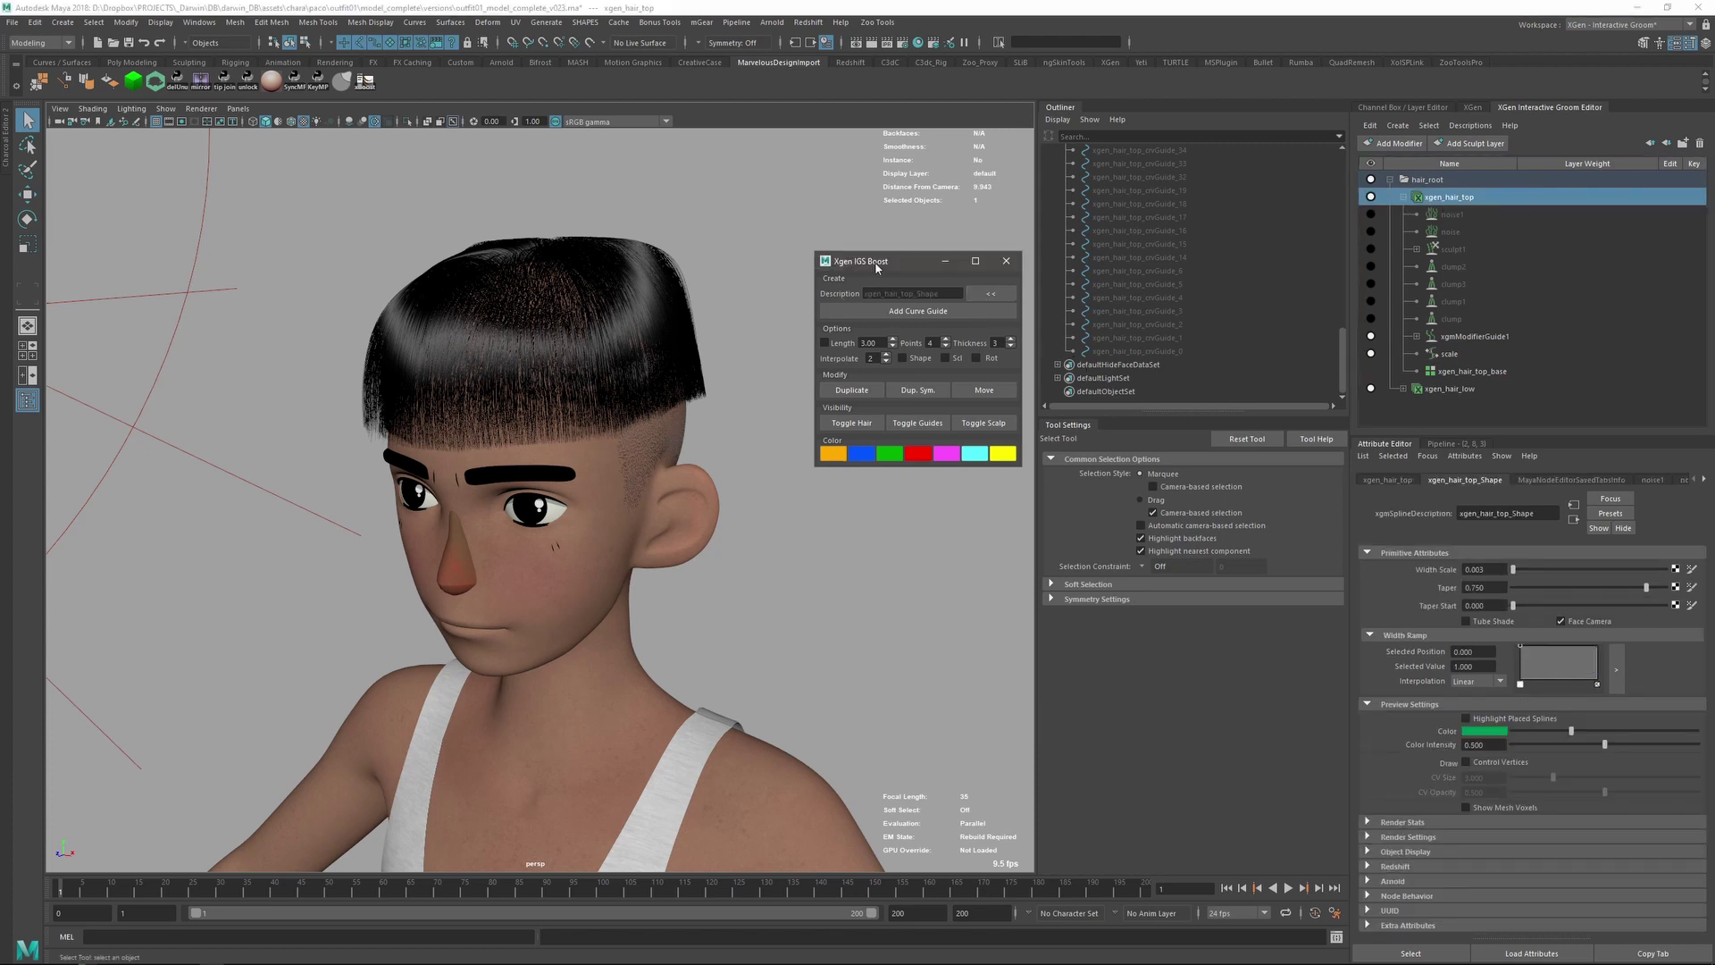
{"action": "left_click_drag", "start_coordinate": [876, 267], "coordinate": [878, 252]}
- Hide and show the hair again, and display the guide curves of the hair description
{"action": "middle_click_drag", "start_coordinate": [540, 398], "coordinate": [701, 393], "text": "alt"}
{"action": "left_click_drag", "start_coordinate": [729, 430], "coordinate": [715, 385], "text": "alt"}
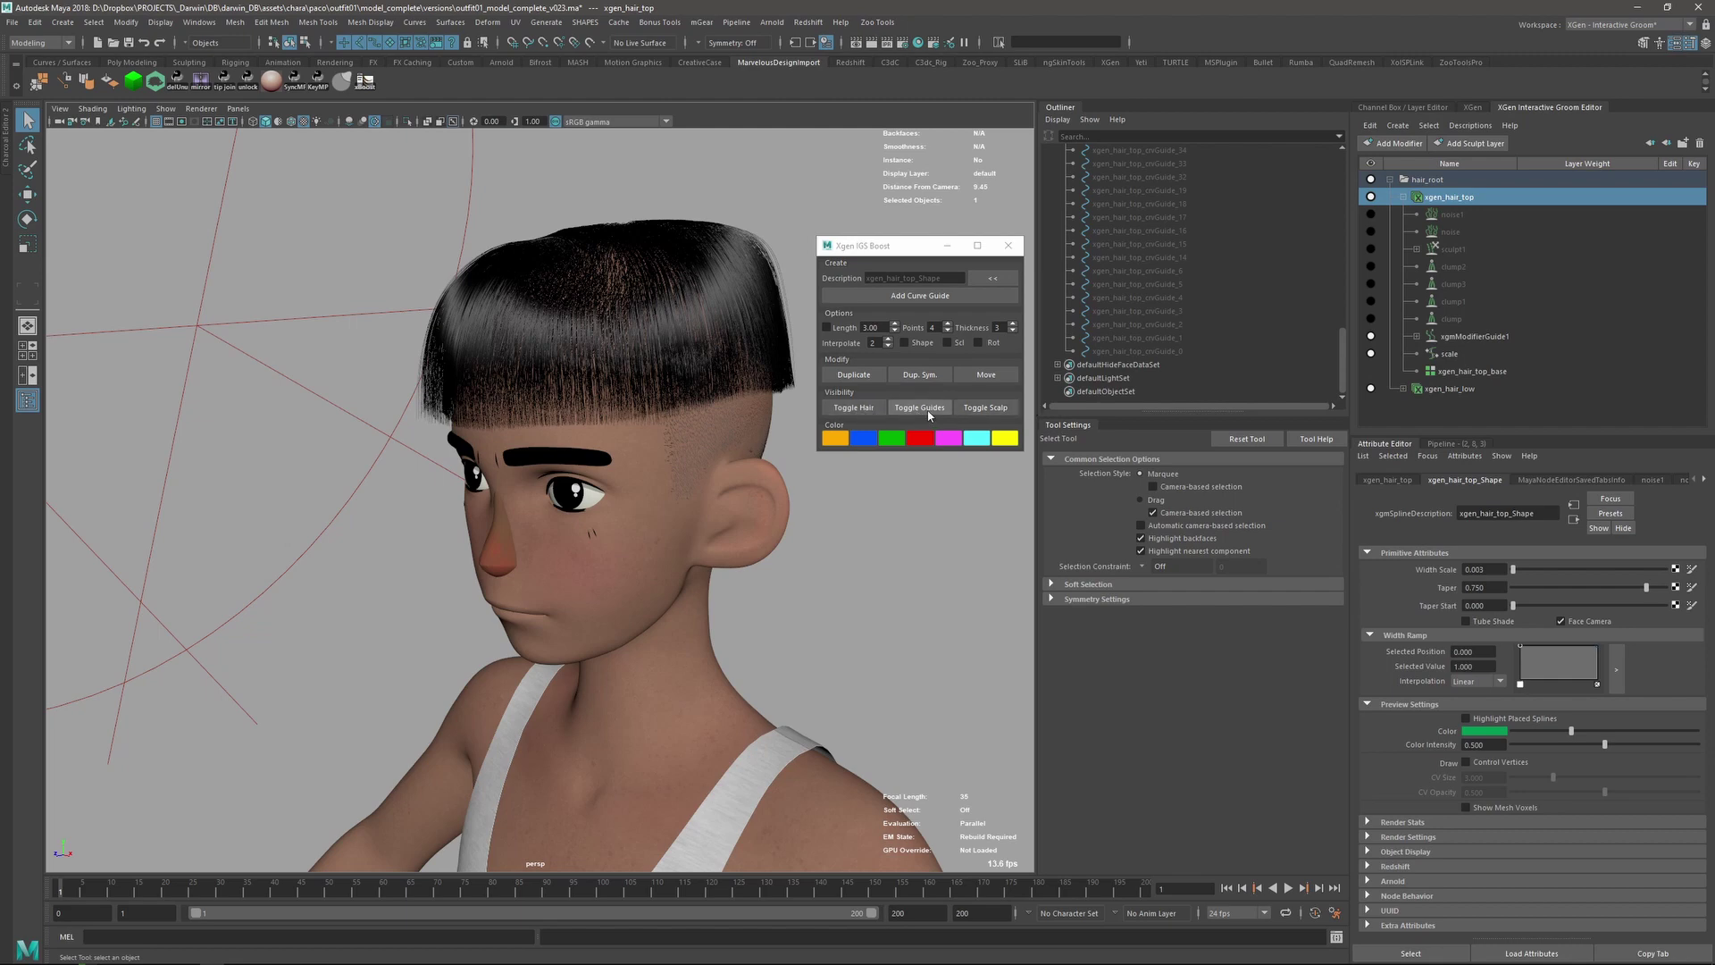
{"action": "left_click", "coordinate": [850, 410]}
{"action": "left_click", "coordinate": [850, 410]}
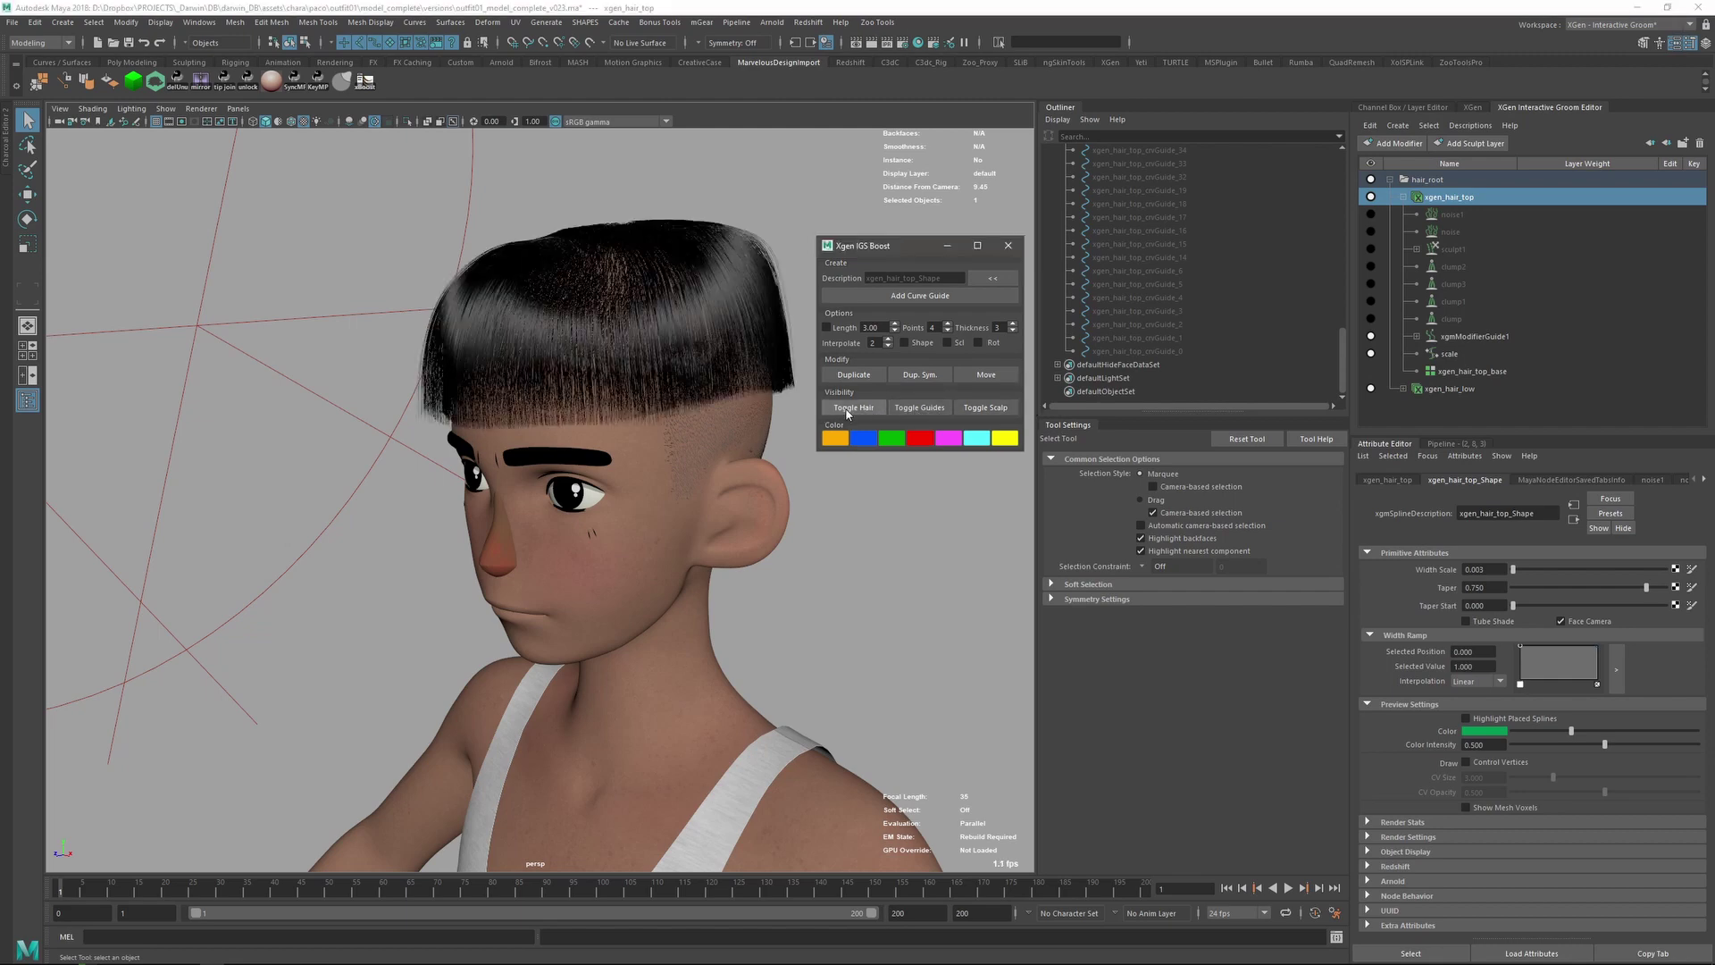
{"action": "left_click", "coordinate": [917, 408]}
- Examine the layout of the coloured guide curves around the head from the side, front and above
{"action": "left_click_drag", "start_coordinate": [732, 464], "coordinate": [626, 453], "text": "alt"}
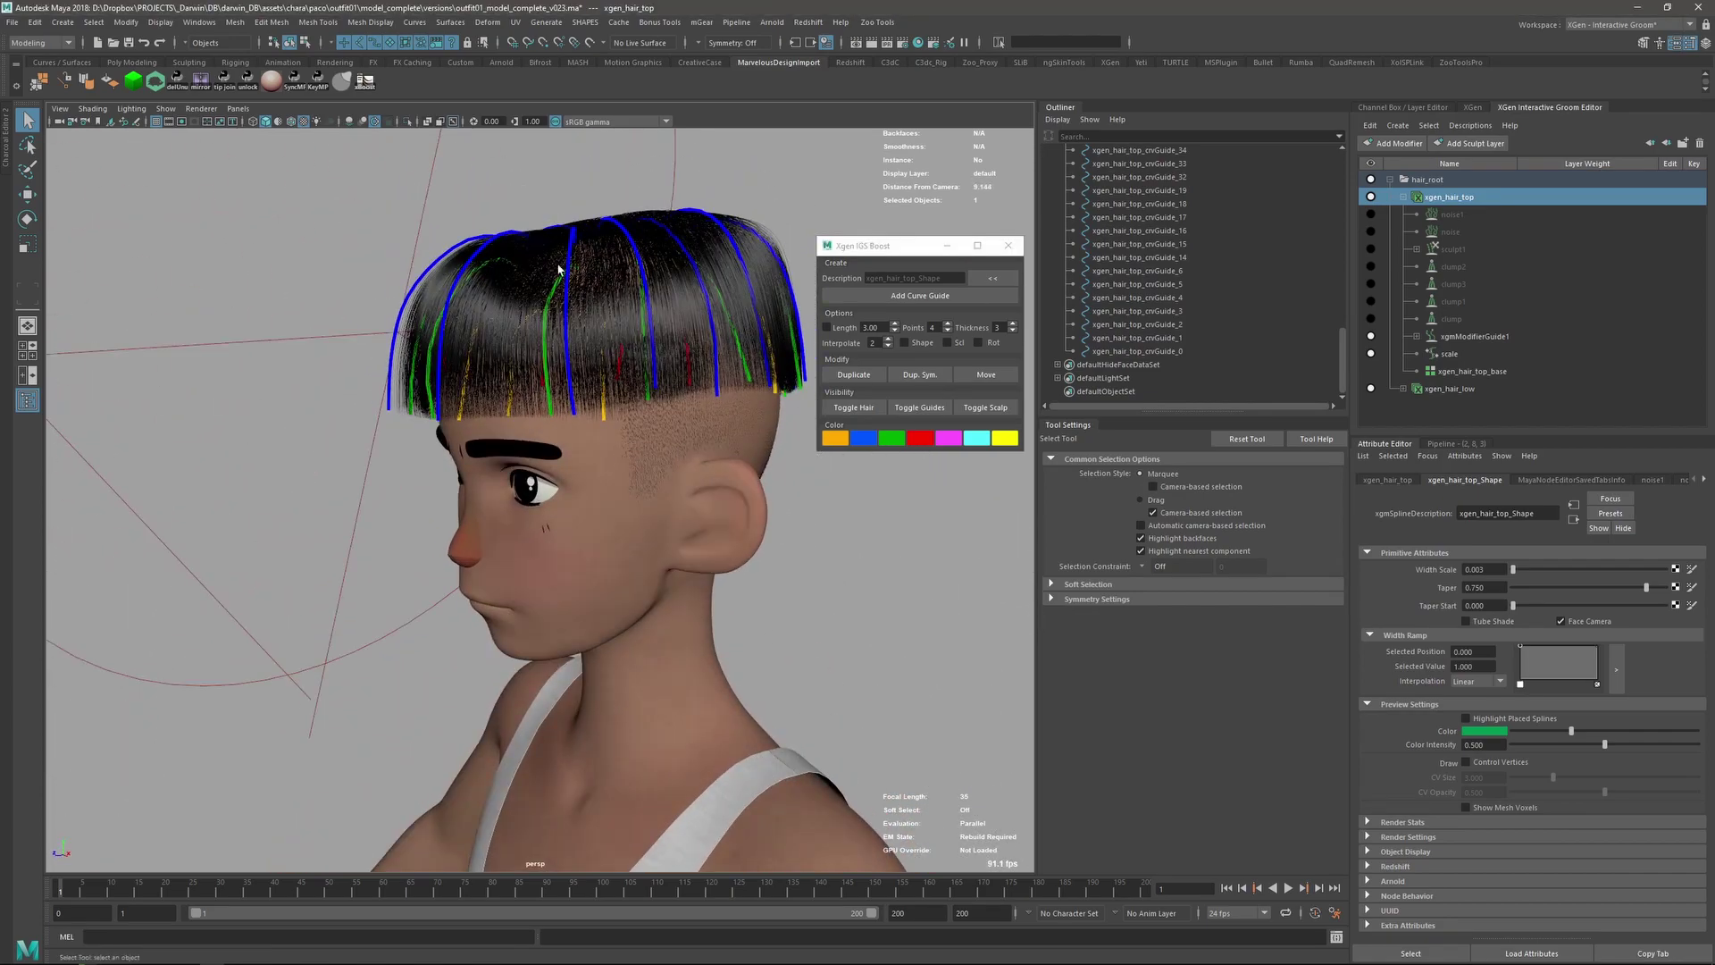
{"action": "left_click_drag", "start_coordinate": [559, 272], "coordinate": [735, 440], "text": "alt"}
{"action": "left_click_drag", "start_coordinate": [603, 240], "coordinate": [570, 325], "text": "alt"}
{"action": "left_click_drag", "start_coordinate": [588, 404], "coordinate": [688, 420], "text": "alt"}
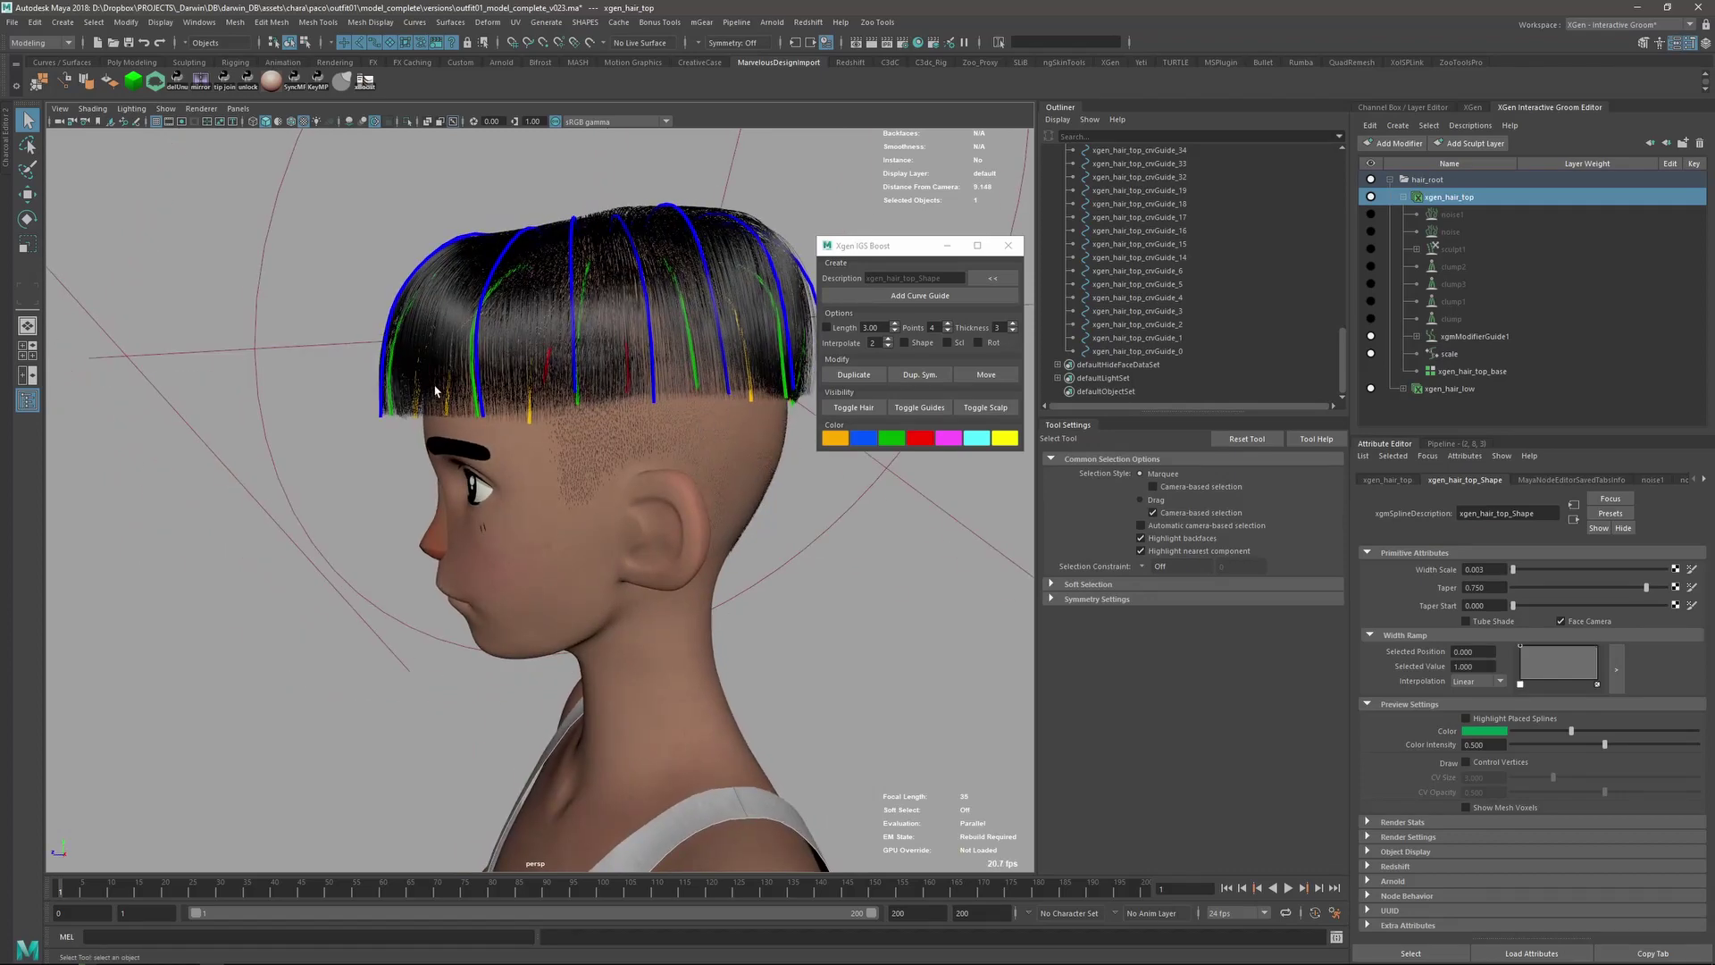
{"action": "left_click_drag", "start_coordinate": [556, 284], "coordinate": [778, 322], "text": "alt"}
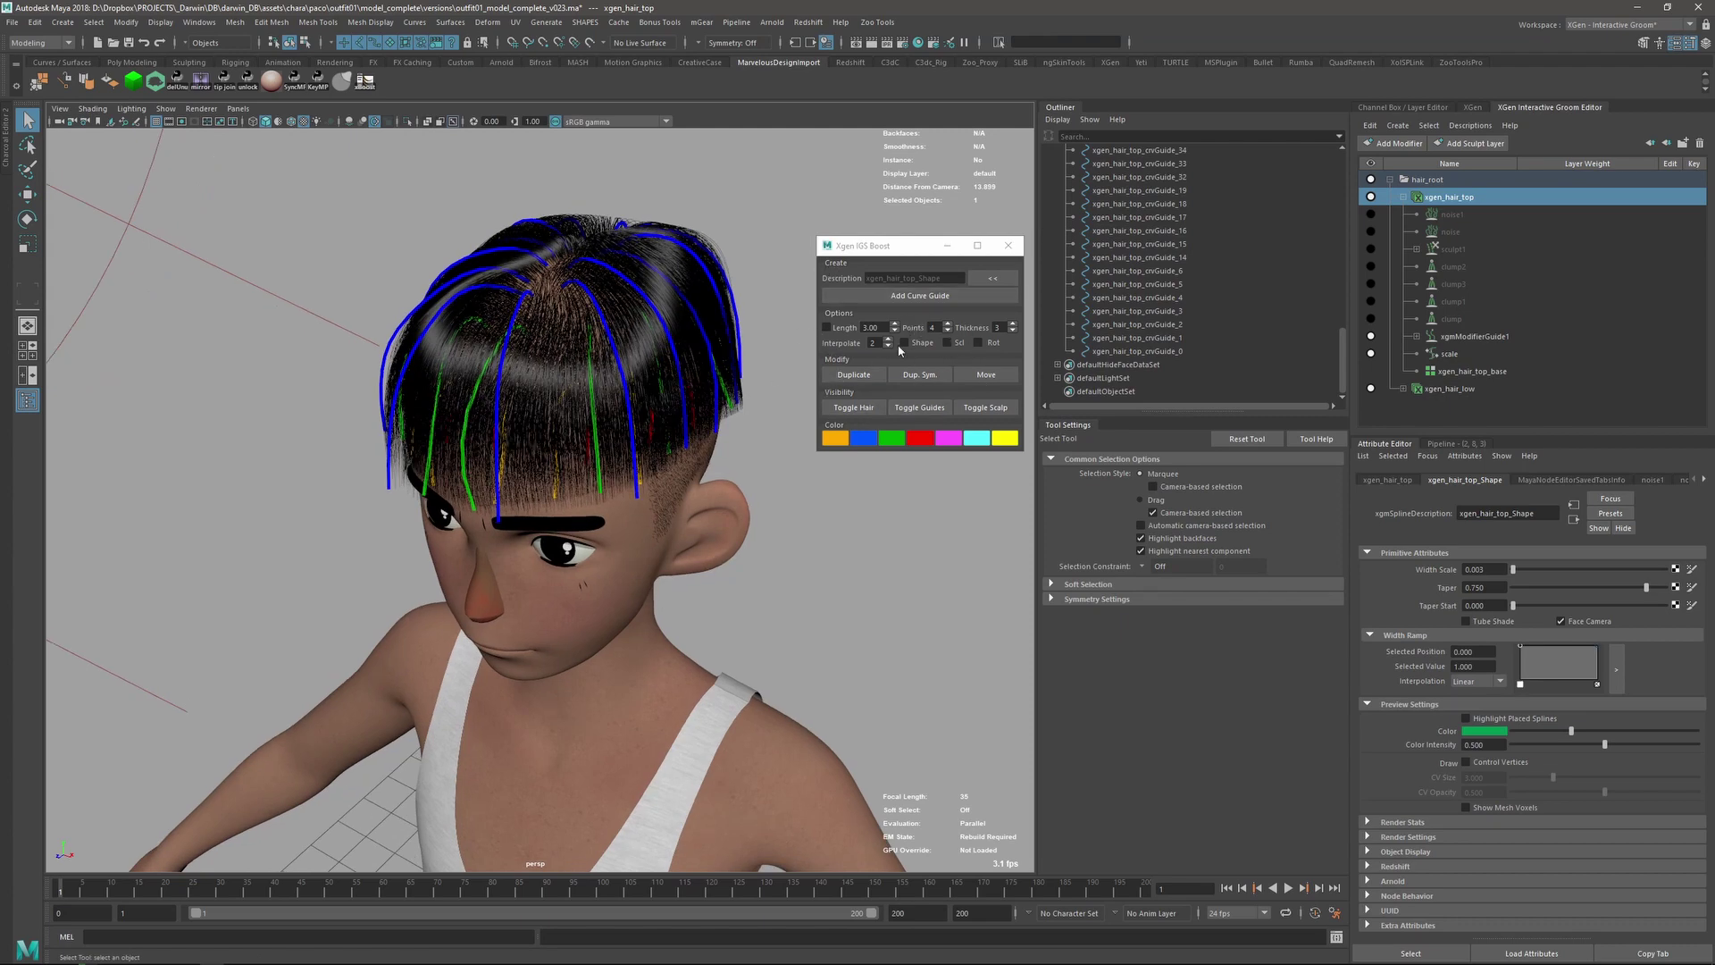
{"action": "scroll", "coordinate": [701, 295], "scroll_direction": "up", "scroll_amount": 3}
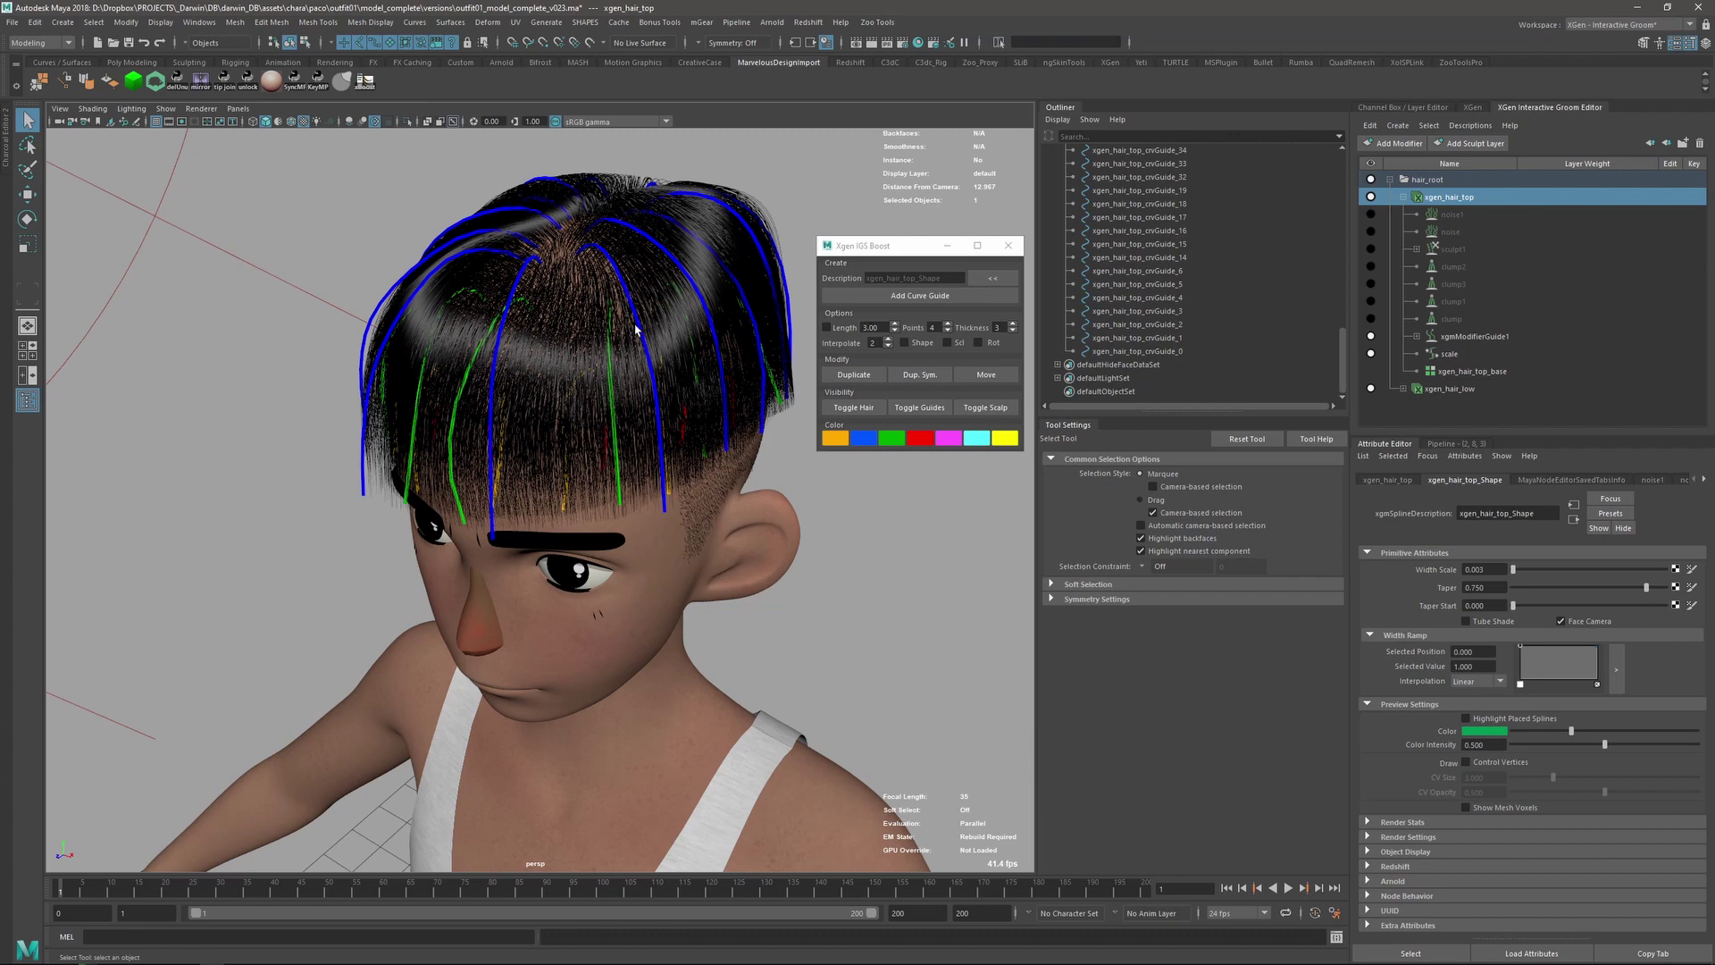
{"action": "left_click_drag", "start_coordinate": [635, 329], "coordinate": [659, 339], "text": "alt"}
{"action": "scroll", "coordinate": [659, 339], "scroll_direction": "down", "scroll_amount": 4}
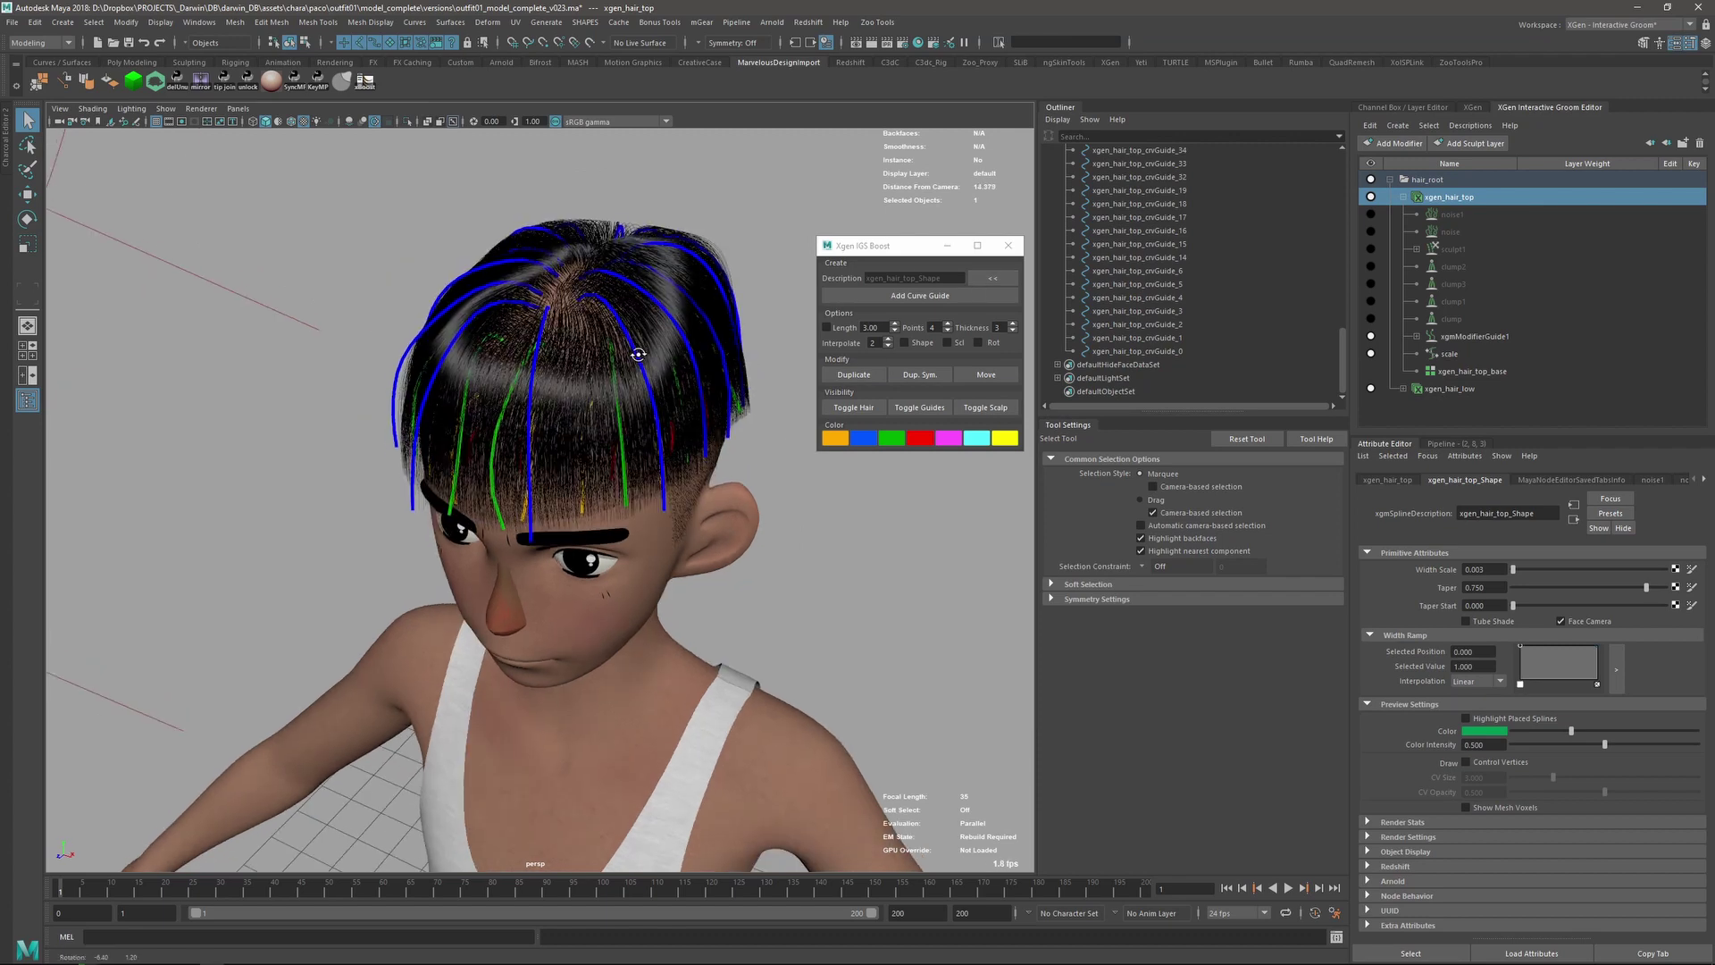
- Add a new curve guide with 4 points on the scalp near the front of the crown
{"action": "left_click", "coordinate": [900, 297]}
{"action": "left_click_drag", "start_coordinate": [576, 317], "coordinate": [559, 314]}
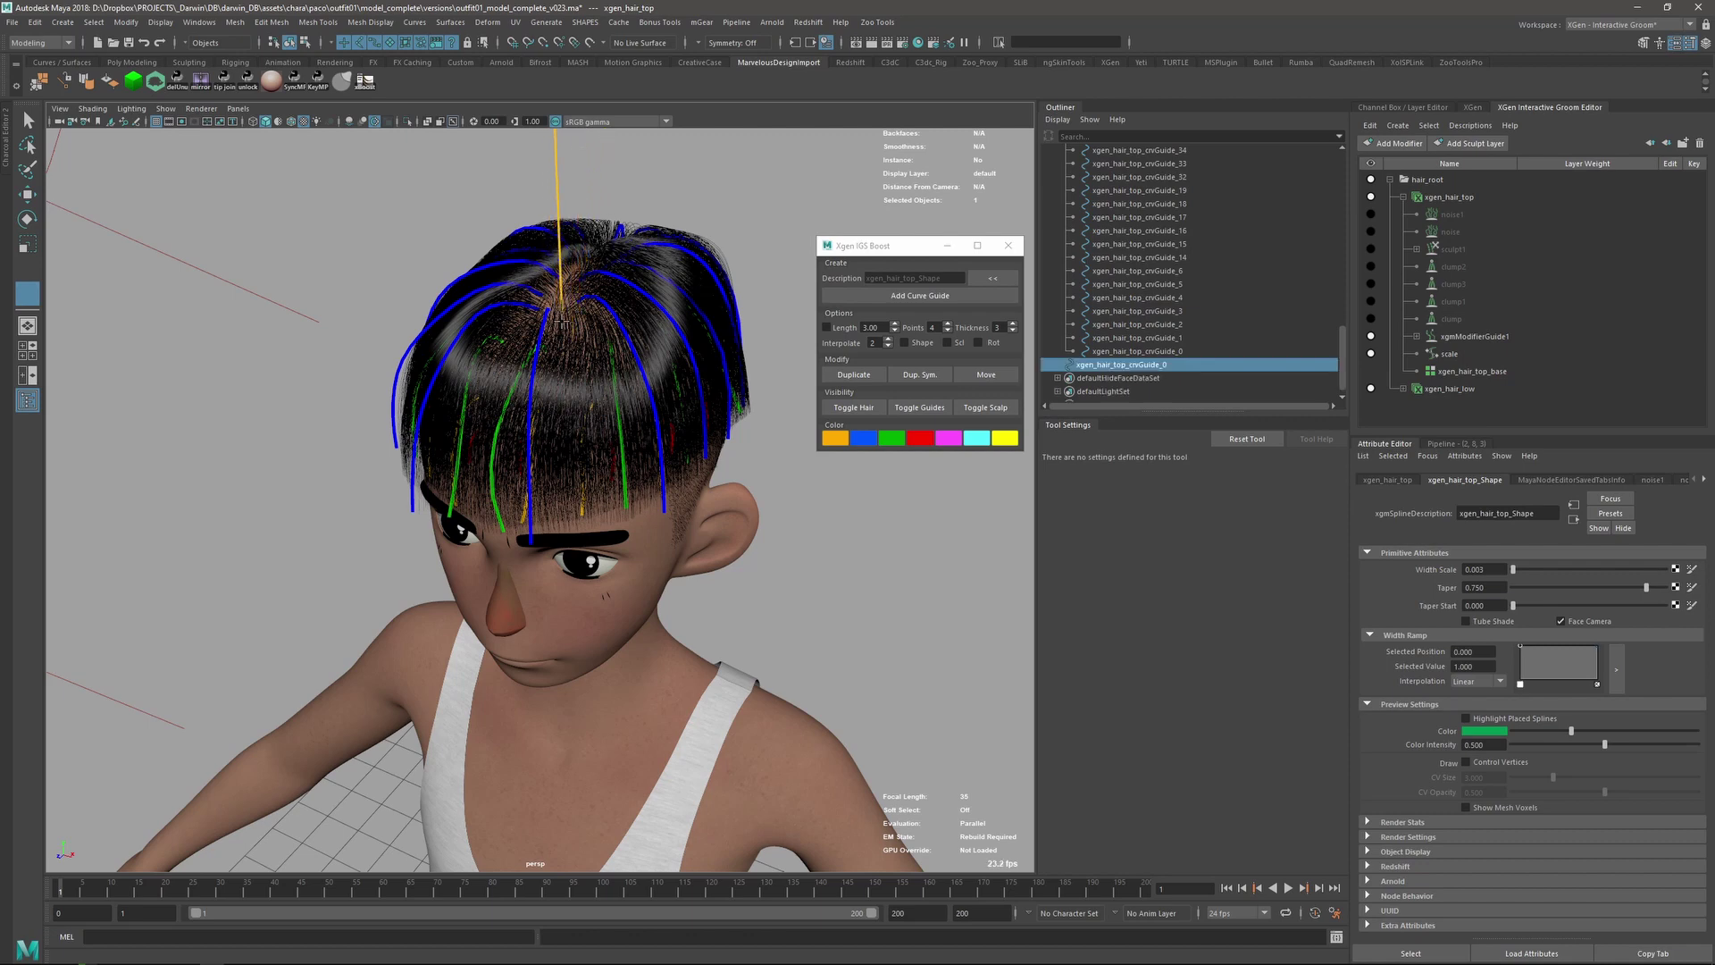
{"action": "scroll", "coordinate": [601, 405], "scroll_direction": "down", "scroll_amount": 3}
{"action": "mouse_move", "coordinate": [601, 404]}
{"action": "left_mouse_down", "text": "alt"}
{"action": "mouse_move", "coordinate": [528, 344]}
{"action": "mouse_move", "coordinate": [590, 420]}
{"action": "left_mouse_up", "text": "alt"}
{"action": "key", "text": "q"}
- Bend the new guide into a gentle curve by moving its tip and middle control points
{"action": "key", "text": "F8"}
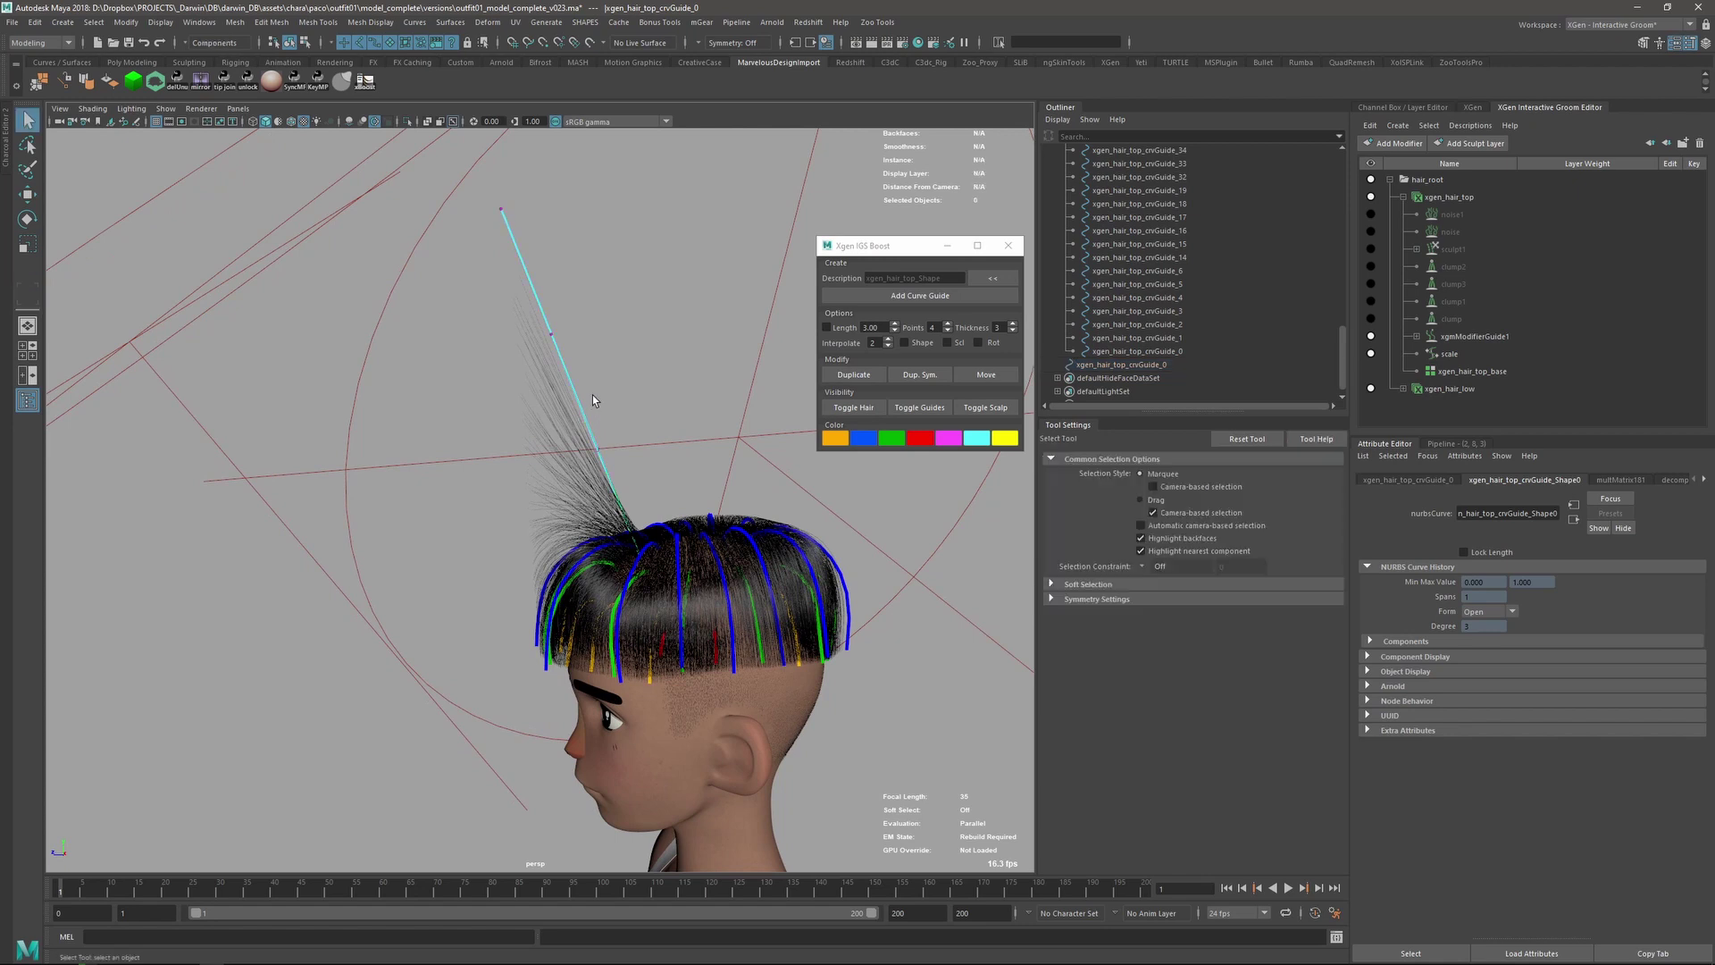
{"action": "left_click", "coordinate": [547, 324]}
{"action": "key", "text": "w"}
{"action": "left_click_drag", "start_coordinate": [547, 325], "coordinate": [578, 426]}
{"action": "left_click", "coordinate": [492, 225]}
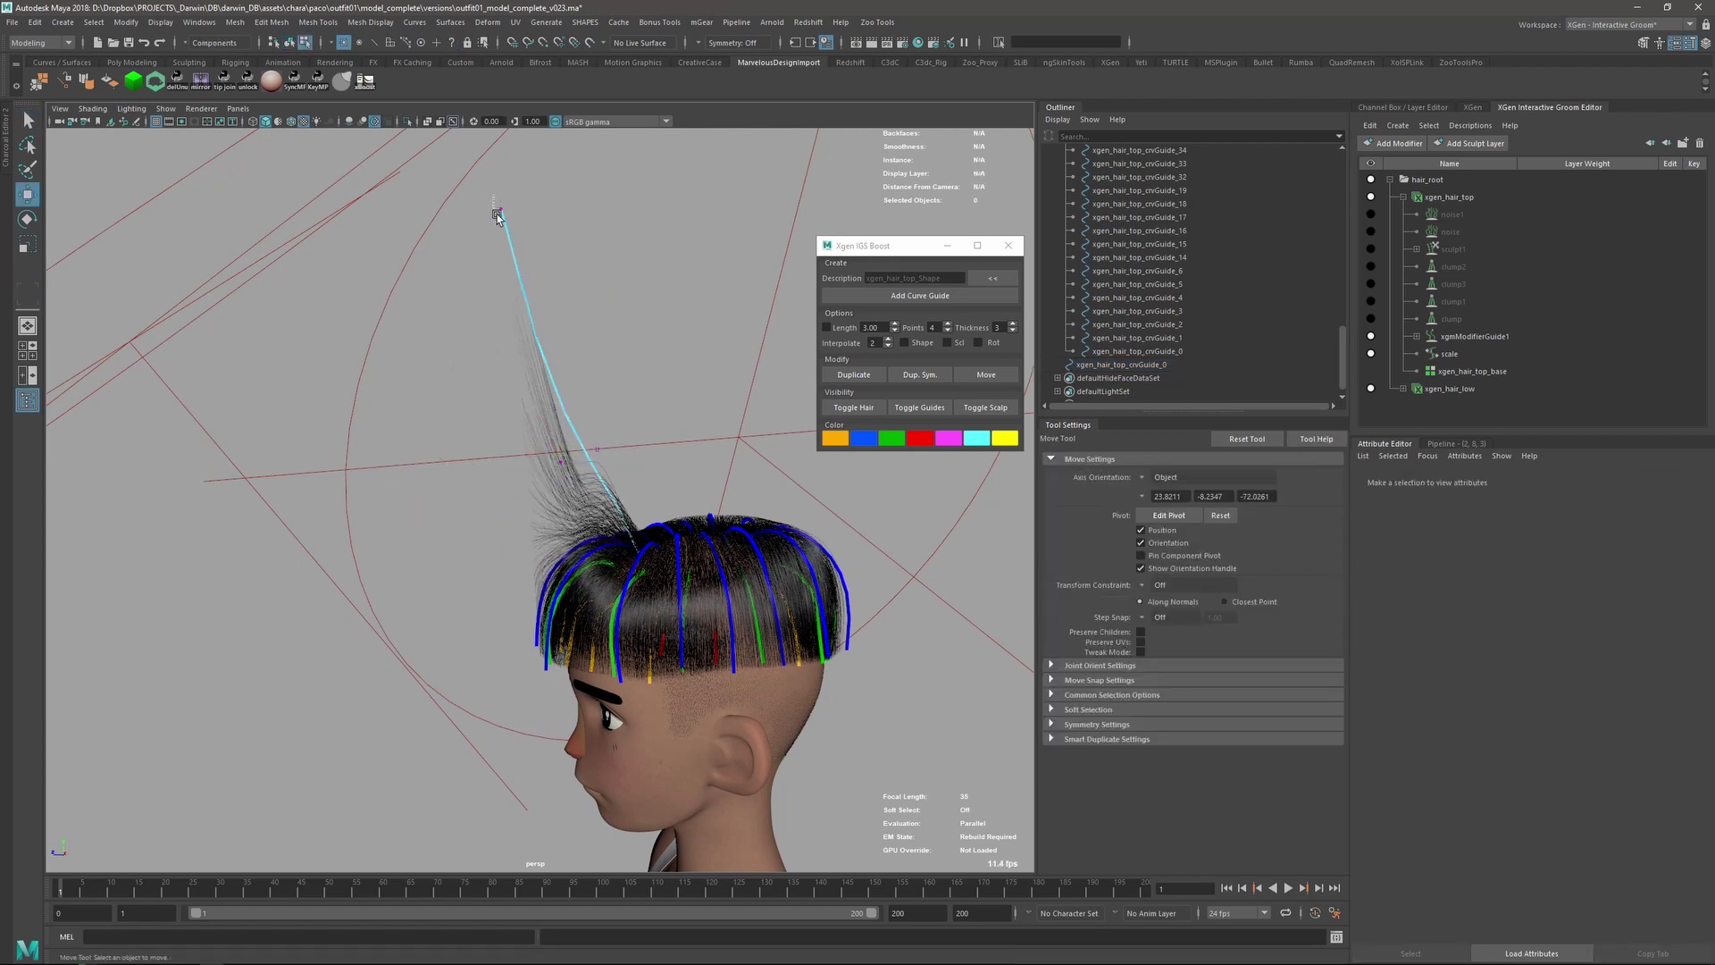
{"action": "left_click", "coordinate": [498, 213]}
{"action": "left_click_drag", "start_coordinate": [501, 210], "coordinate": [520, 273]}
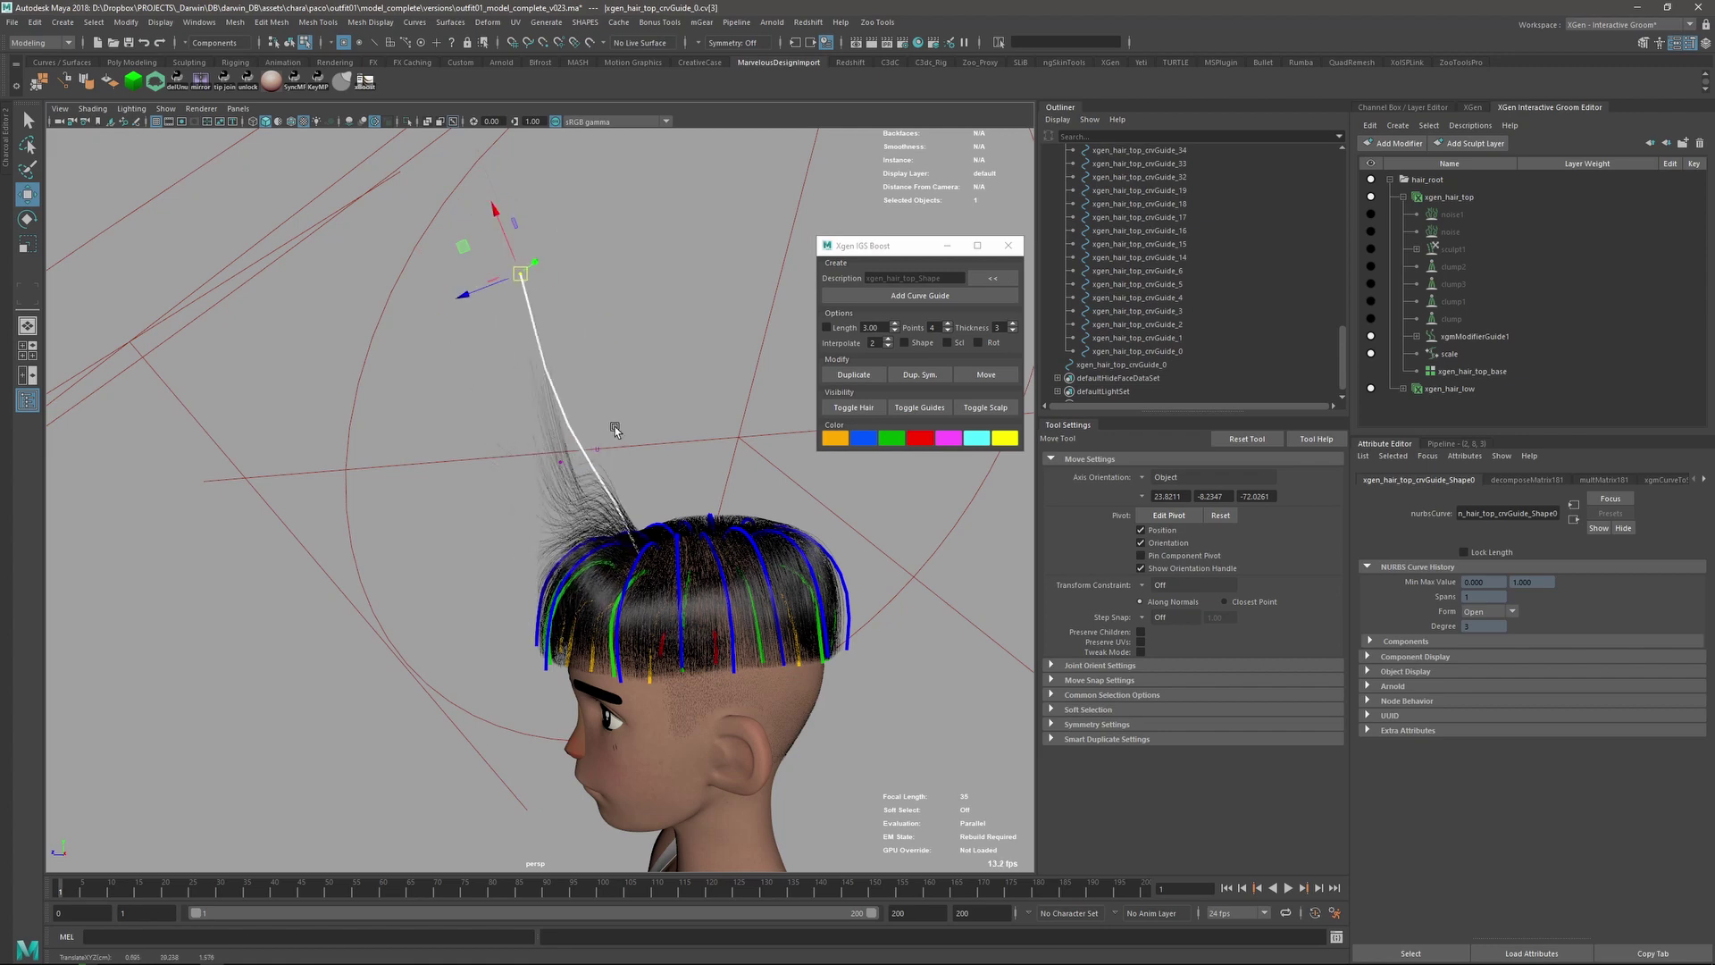
{"action": "middle_click_drag", "start_coordinate": [632, 419], "coordinate": [629, 368], "text": "alt"}
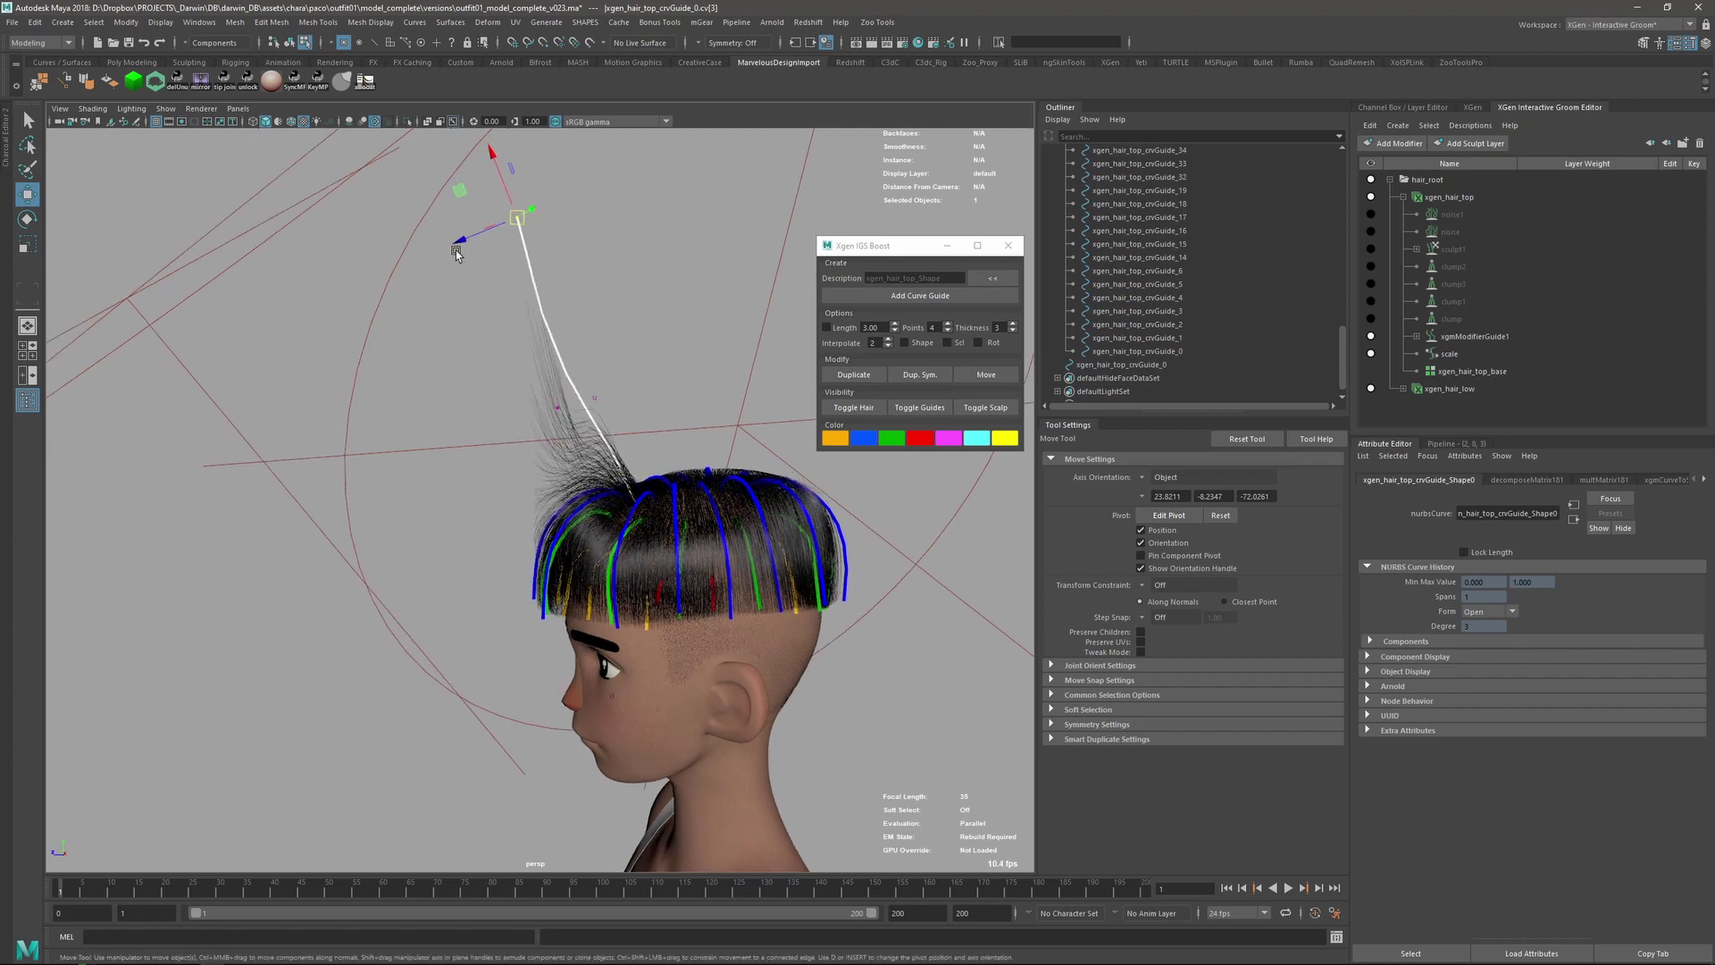
{"action": "mouse_move", "coordinate": [454, 248]}
{"action": "left_mouse_down", "text": "alt"}
{"action": "mouse_move", "coordinate": [525, 280]}
{"action": "mouse_move", "coordinate": [472, 259]}
{"action": "left_mouse_up", "text": "alt"}
{"action": "left_click_drag", "start_coordinate": [589, 394], "coordinate": [579, 471]}
{"action": "key", "text": "F8"}
{"action": "key", "text": "q"}
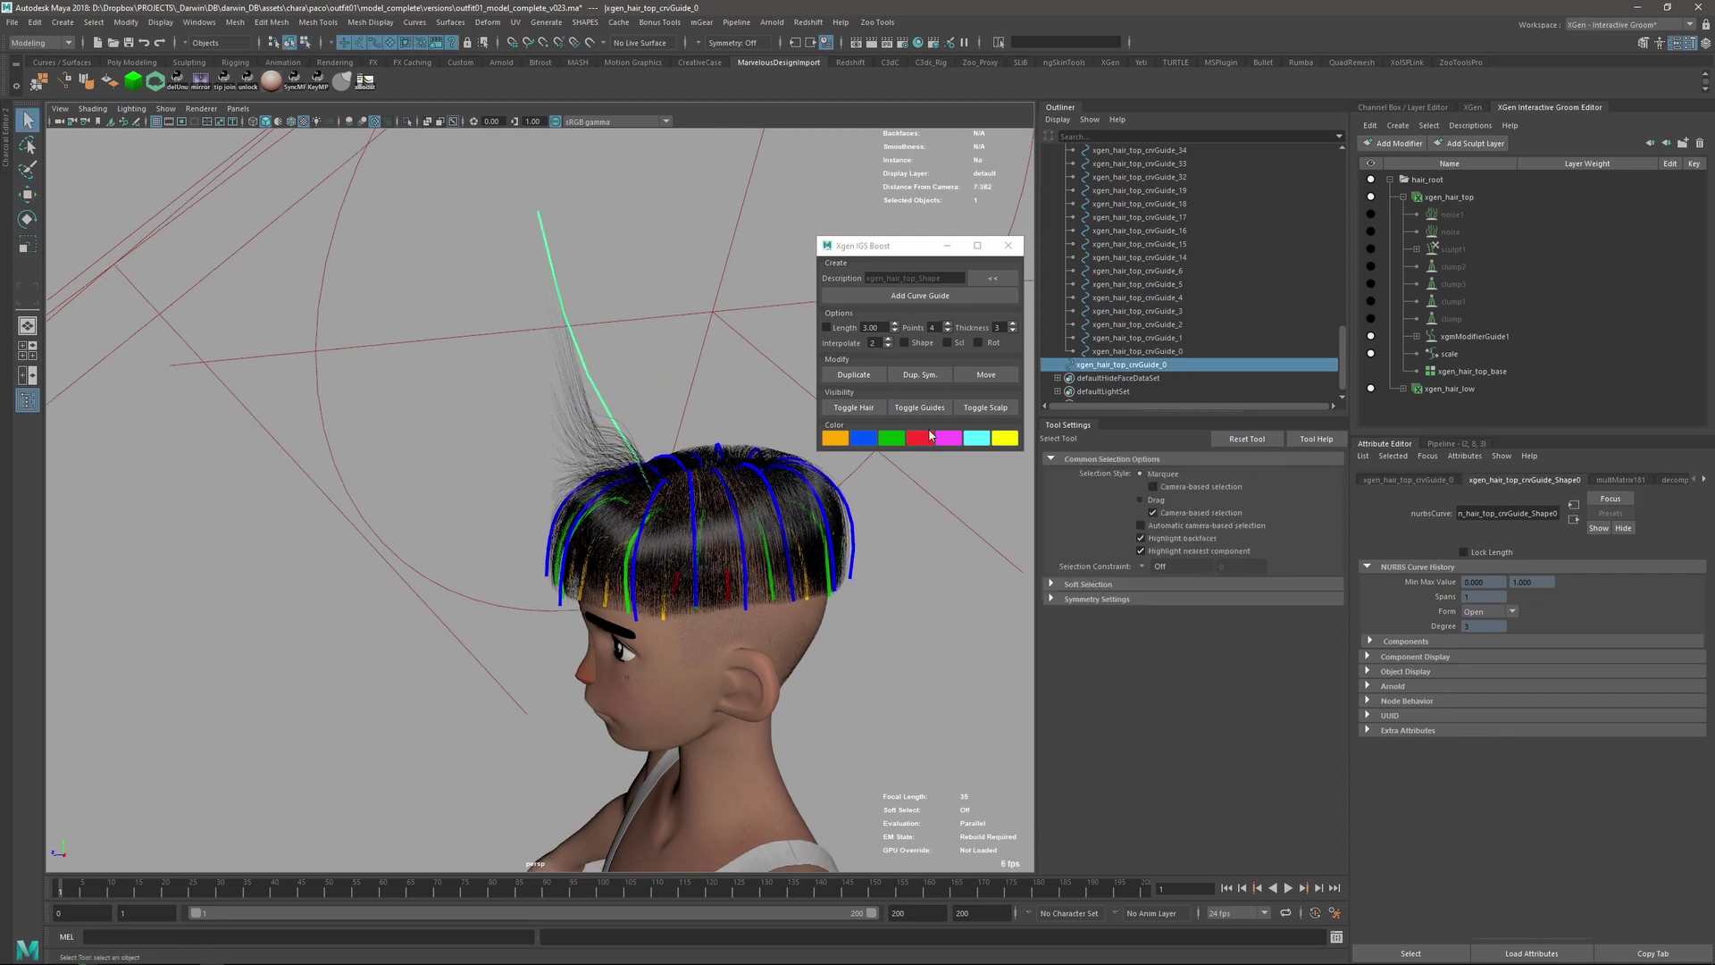
- Lock the new guide's length and pull its tip point back over the head
{"action": "left_click", "coordinate": [826, 328]}
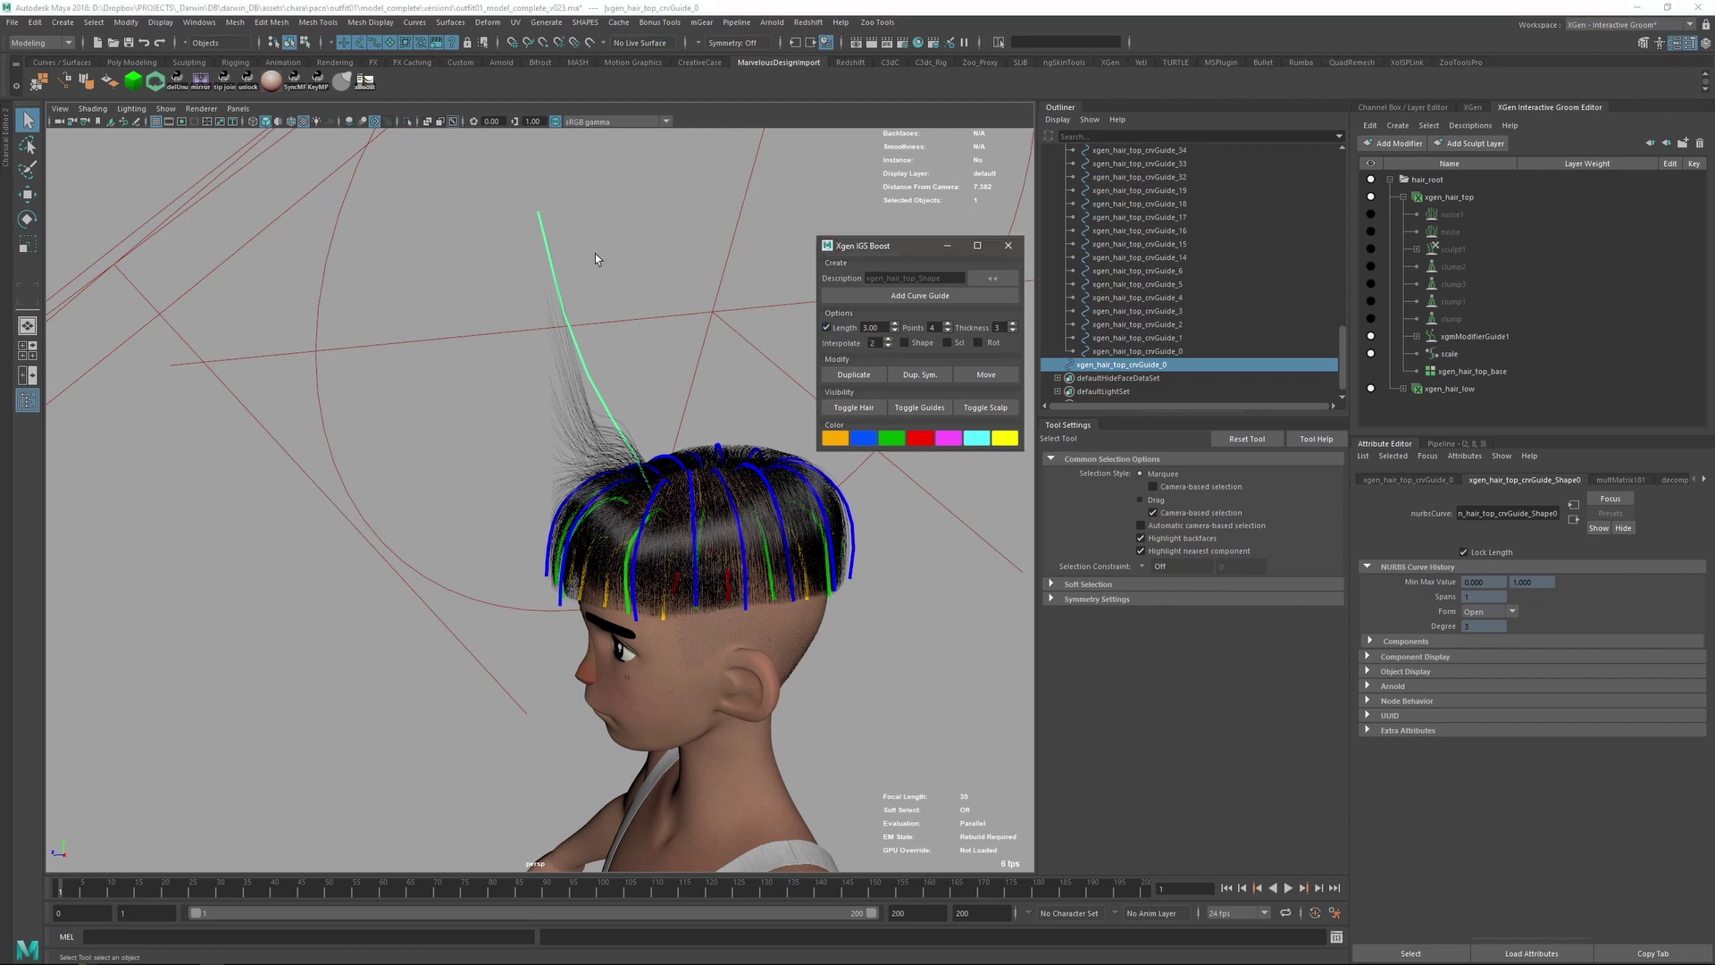
{"action": "left_click_drag", "start_coordinate": [518, 194], "coordinate": [577, 253]}
{"action": "key", "text": "F8"}
{"action": "left_click_drag", "start_coordinate": [524, 198], "coordinate": [770, 326]}
{"action": "key", "text": "w"}
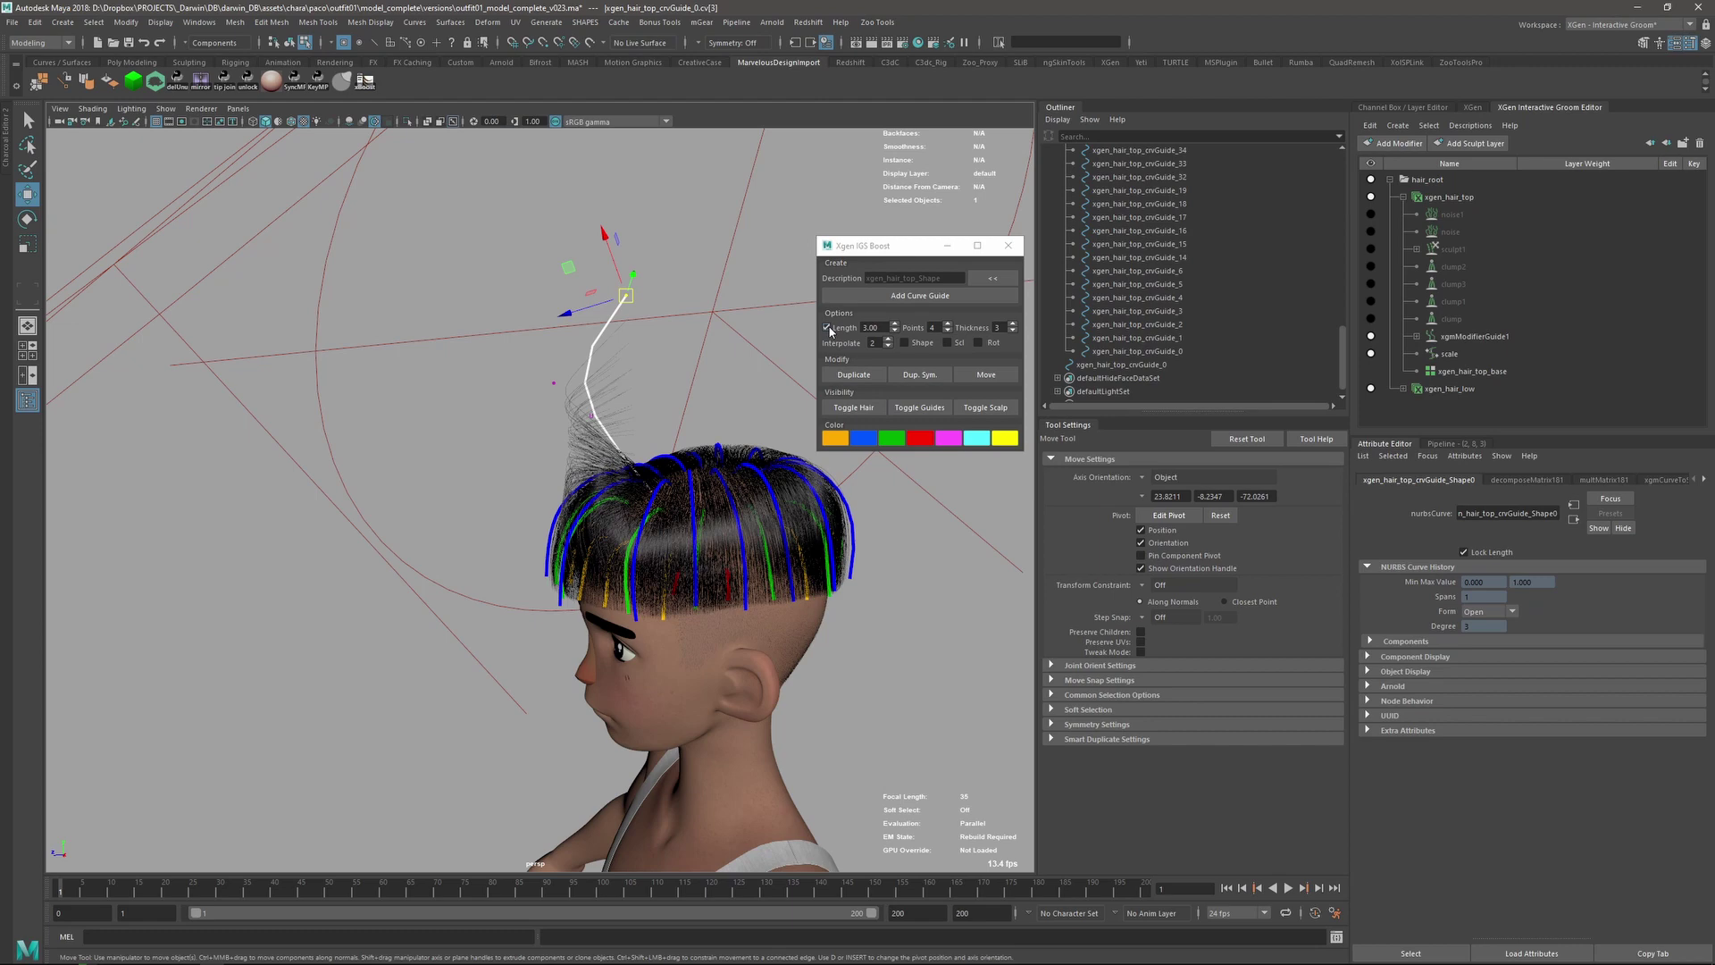
- Unlock the guide's length and stretch its tip point forward and up, away from the forehead
{"action": "left_click", "coordinate": [828, 328]}
{"action": "left_click_drag", "start_coordinate": [628, 302], "coordinate": [572, 330]}
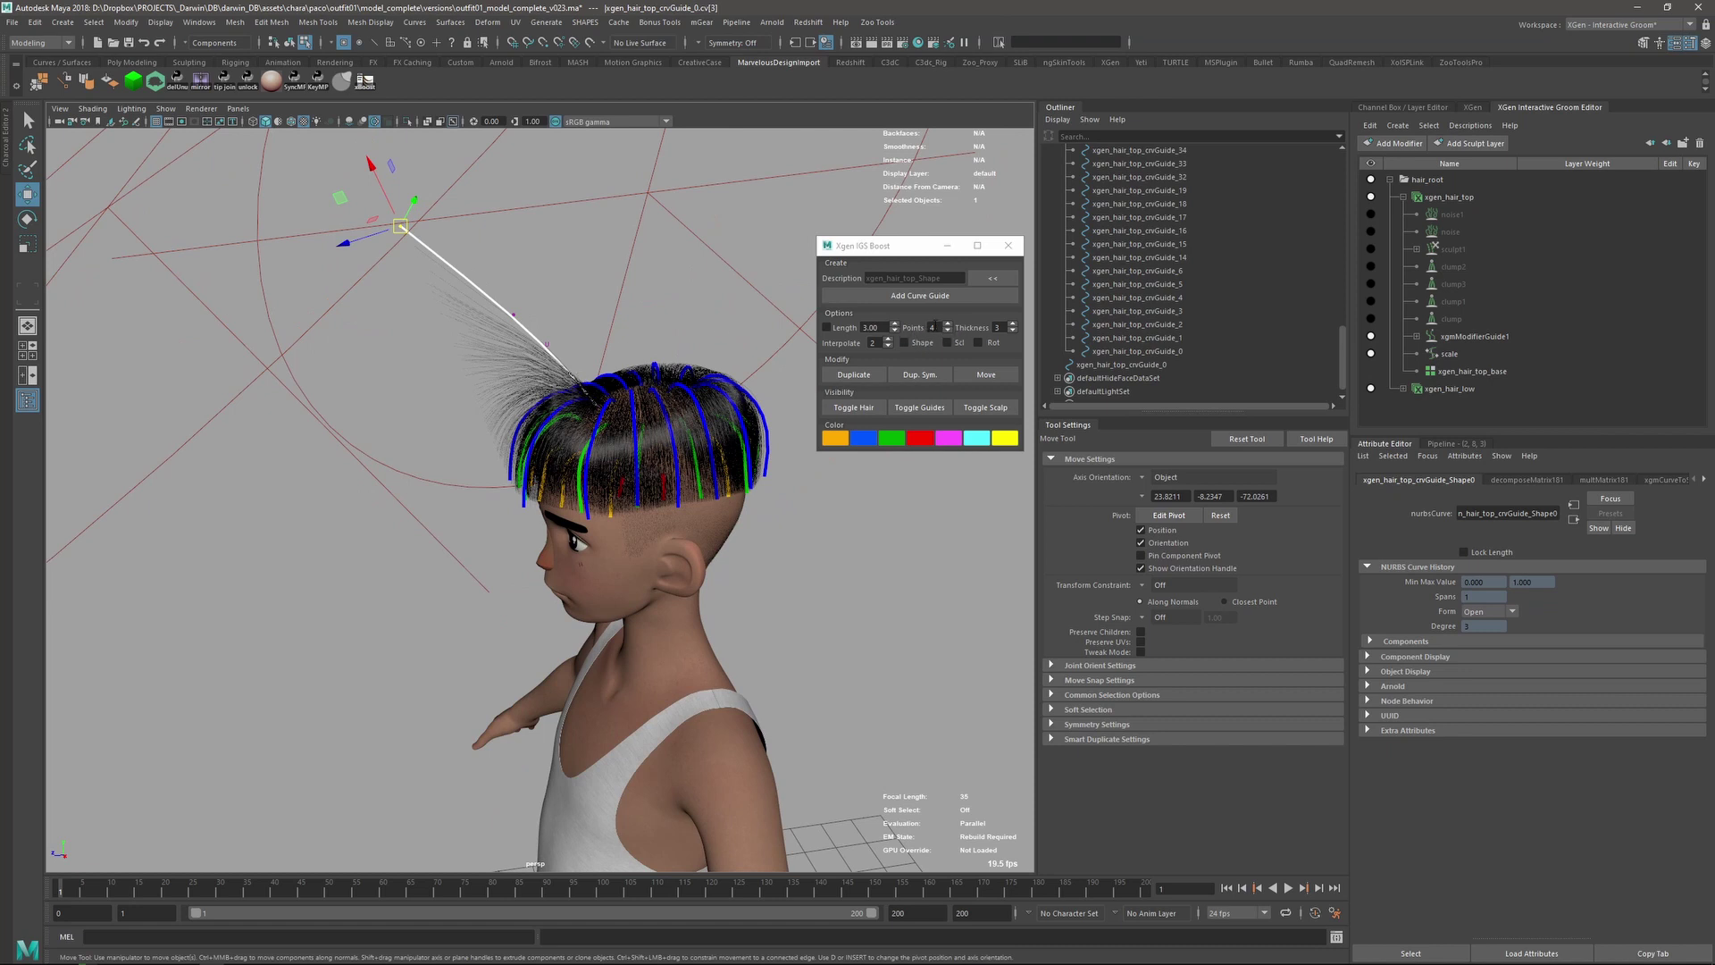
{"action": "right_click_drag", "start_coordinate": [551, 298], "coordinate": [592, 308], "text": "alt"}
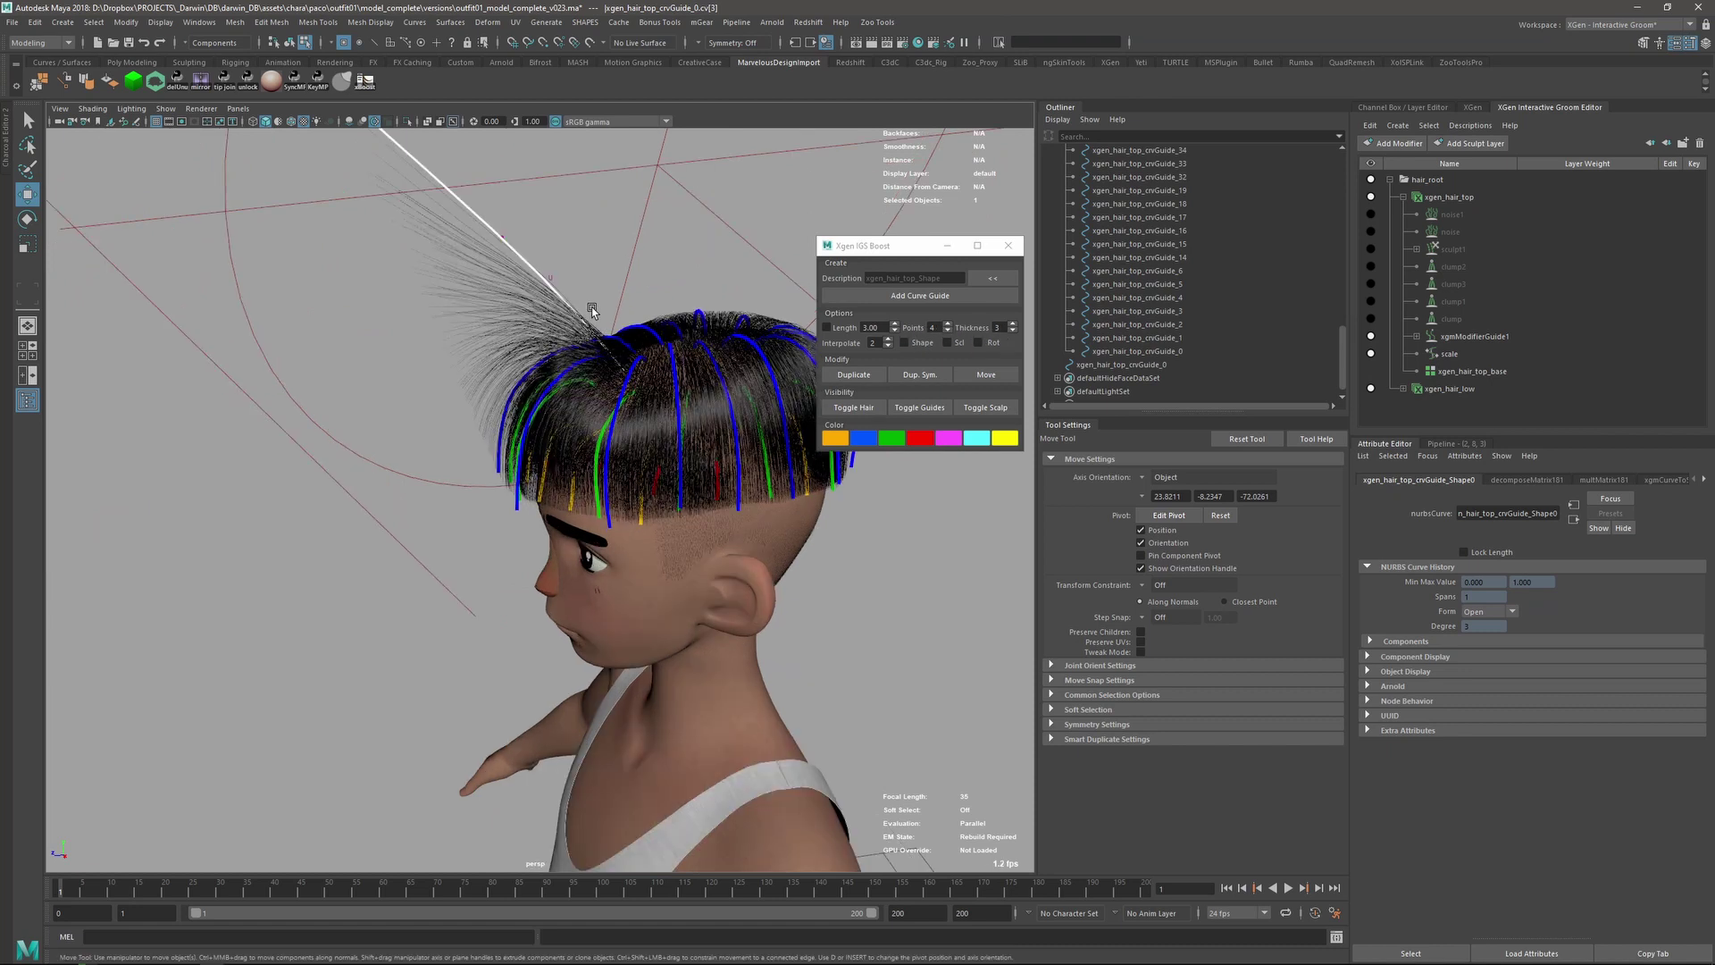
{"action": "left_click", "coordinate": [514, 266]}
{"action": "middle_click_drag", "start_coordinate": [564, 234], "coordinate": [575, 266], "text": "alt"}
{"action": "key", "text": "q"}
{"action": "key", "text": "F8"}
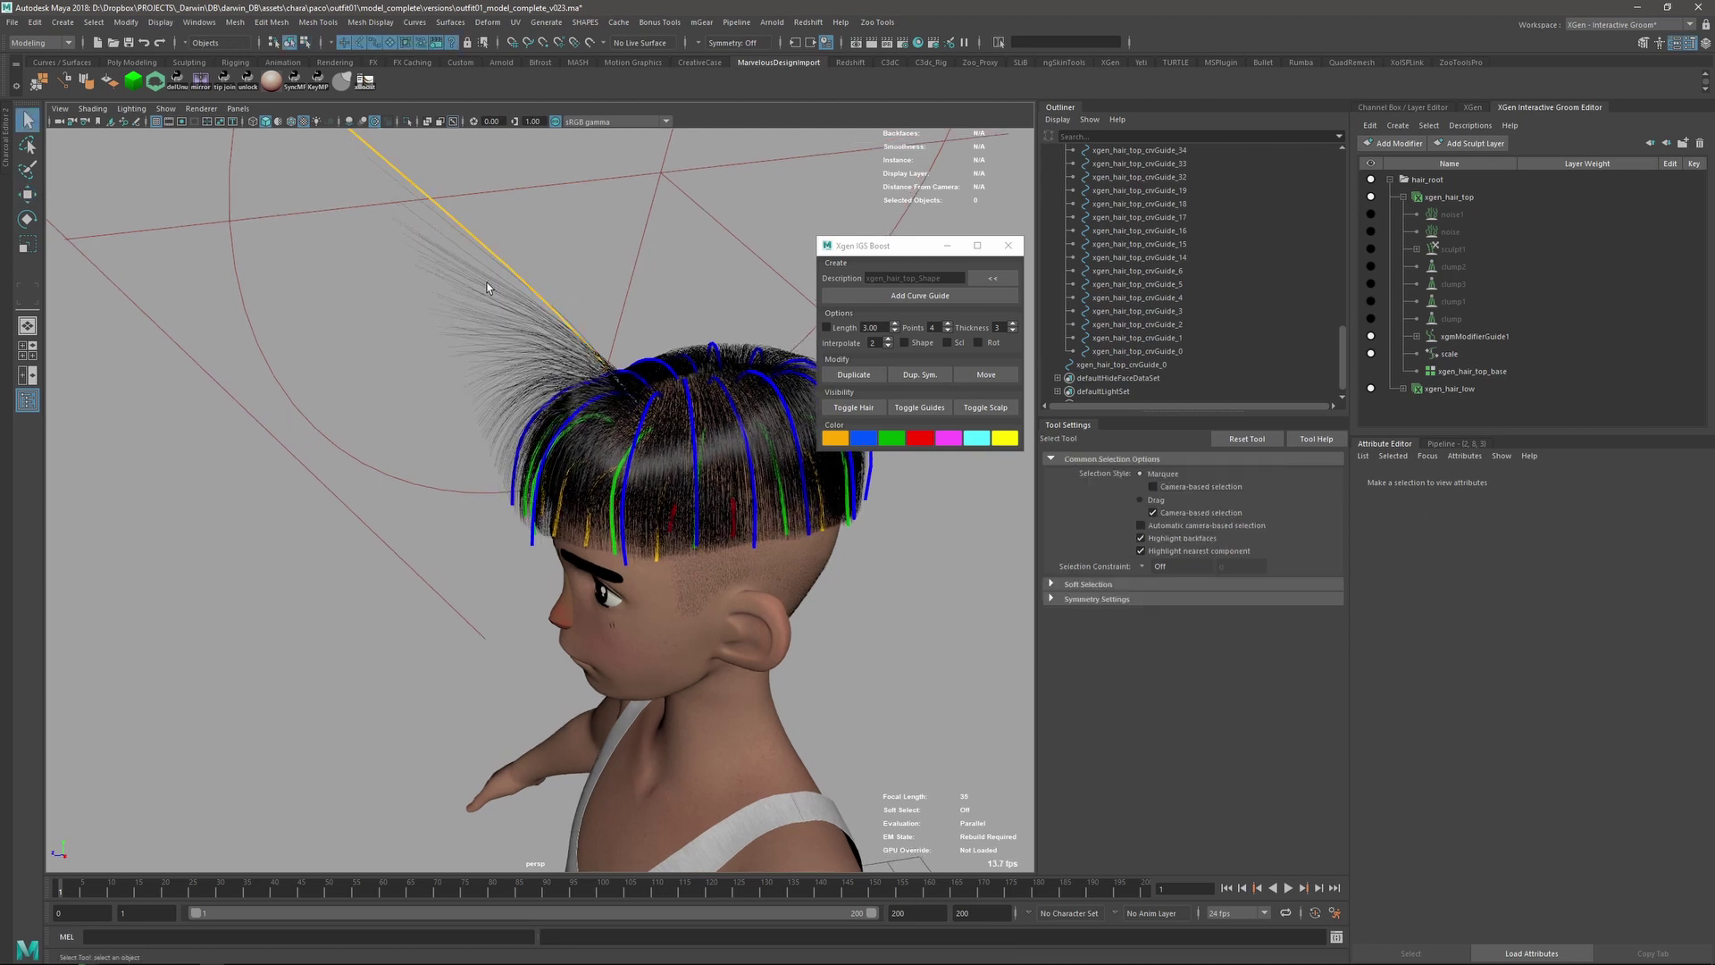
- Color the new guide curve magenta
{"action": "mouse_move", "coordinate": [497, 292]}
{"action": "left_mouse_down", "text": "alt"}
{"action": "mouse_move", "coordinate": [545, 295]}
{"action": "mouse_move", "coordinate": [511, 282]}
{"action": "left_mouse_up", "text": "alt"}
{"action": "left_click", "coordinate": [509, 300]}
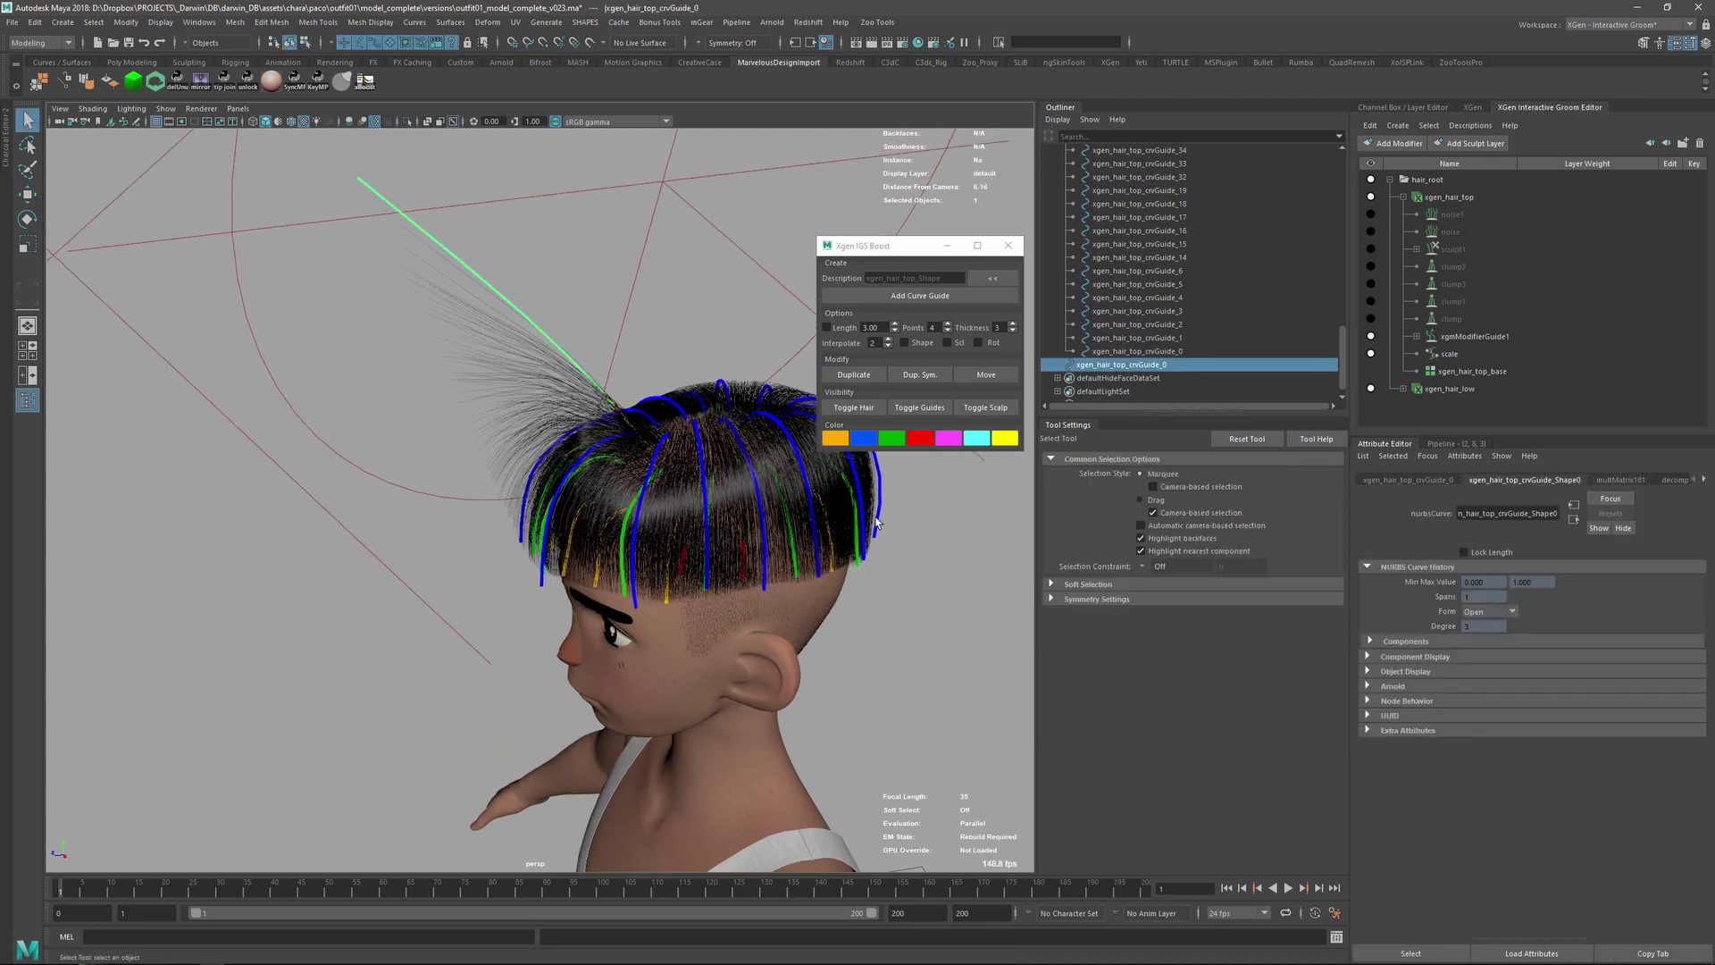
{"action": "left_click", "coordinate": [948, 440]}
{"action": "left_click", "coordinate": [623, 261]}
- Select the magenta guide standing over the front of the hair and delete it
{"action": "middle_click_drag", "start_coordinate": [569, 260], "coordinate": [606, 354], "text": "alt"}
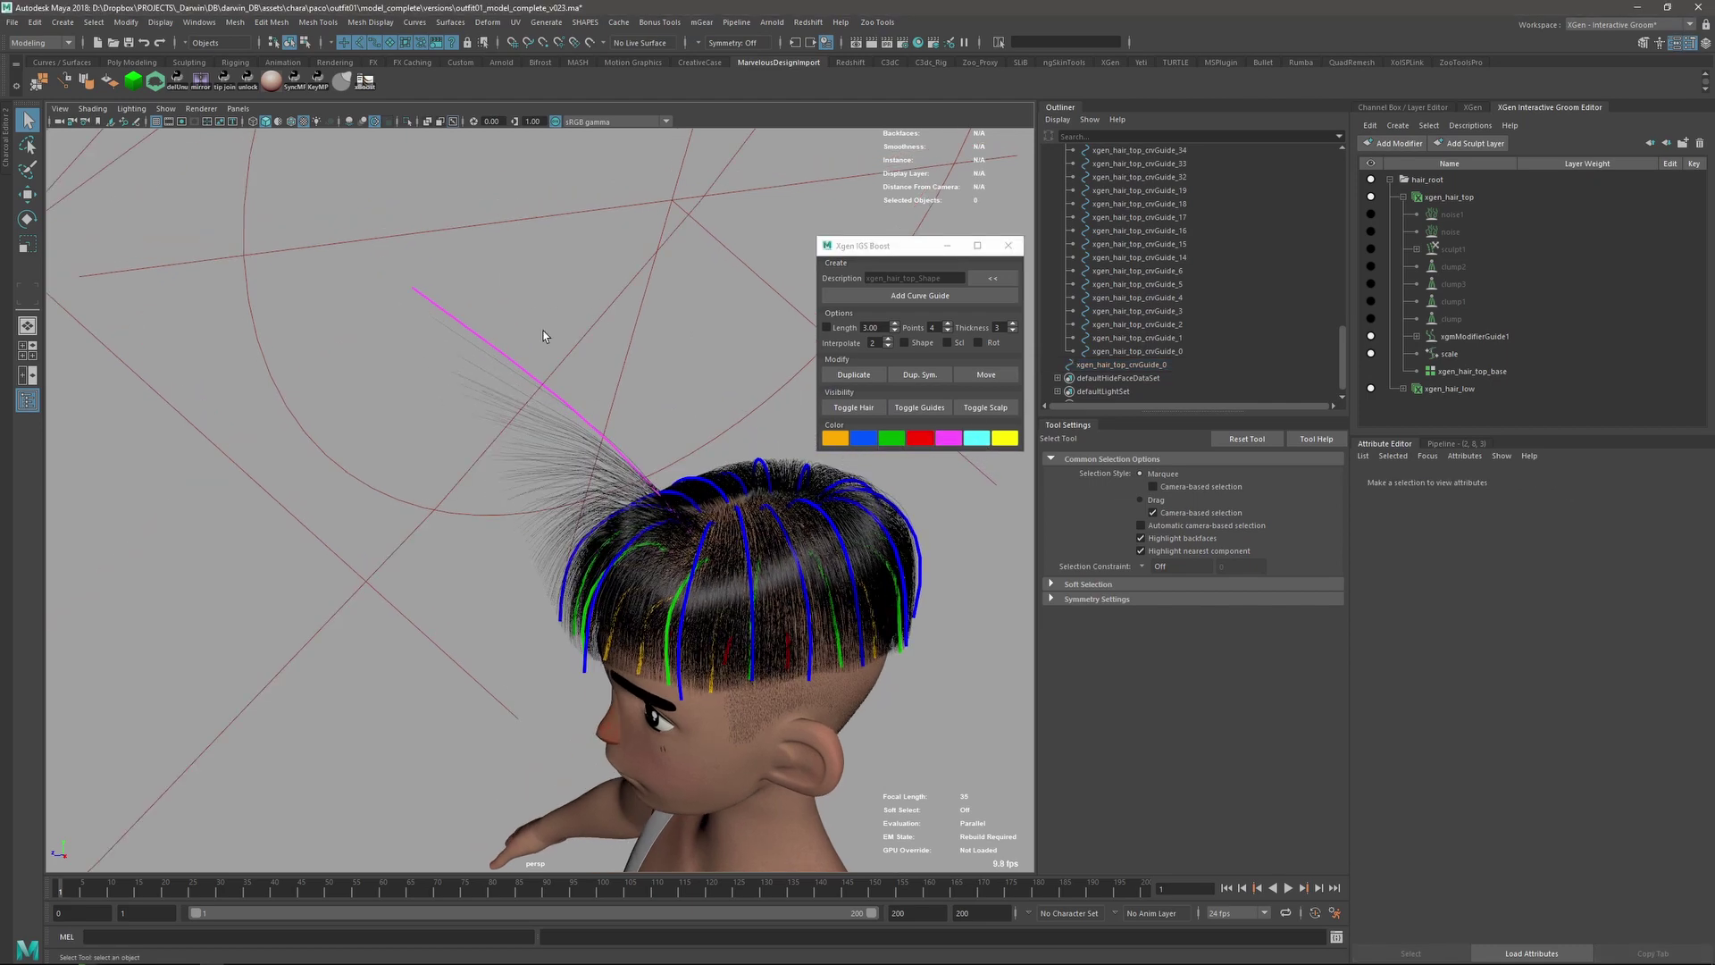
{"action": "left_click_drag", "start_coordinate": [613, 475], "coordinate": [662, 340], "text": "alt"}
{"action": "left_click", "coordinate": [538, 409]}
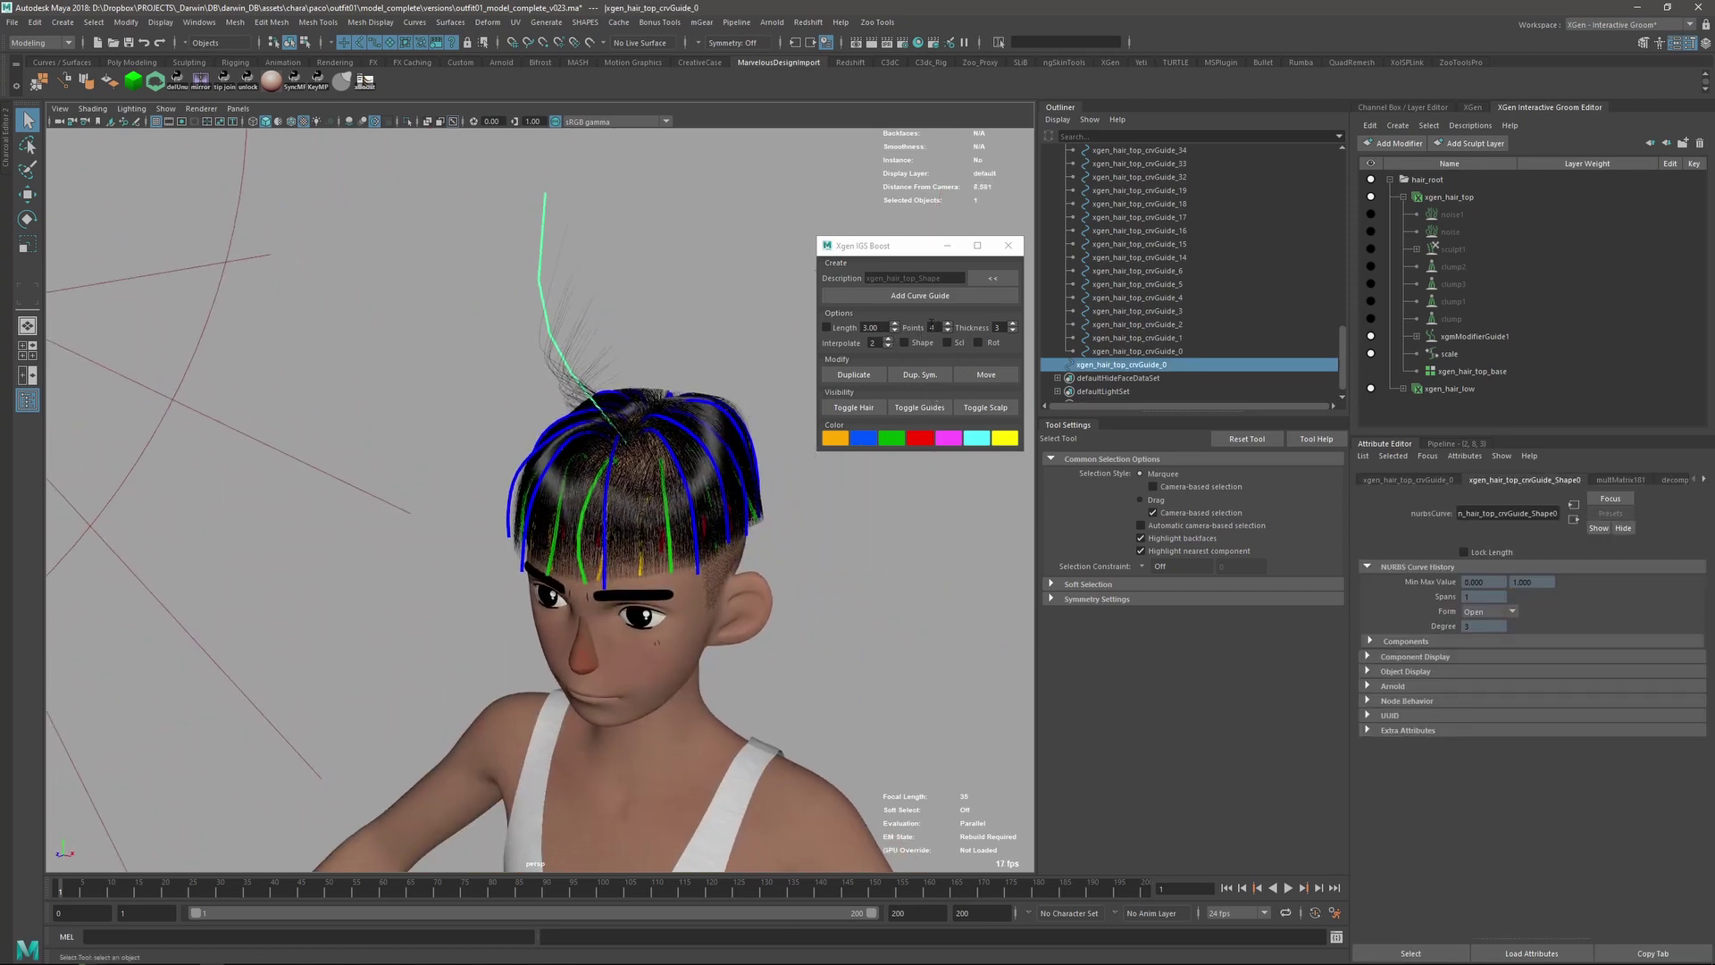
{"action": "scroll", "coordinate": [584, 336], "scroll_direction": "up", "scroll_amount": 4}
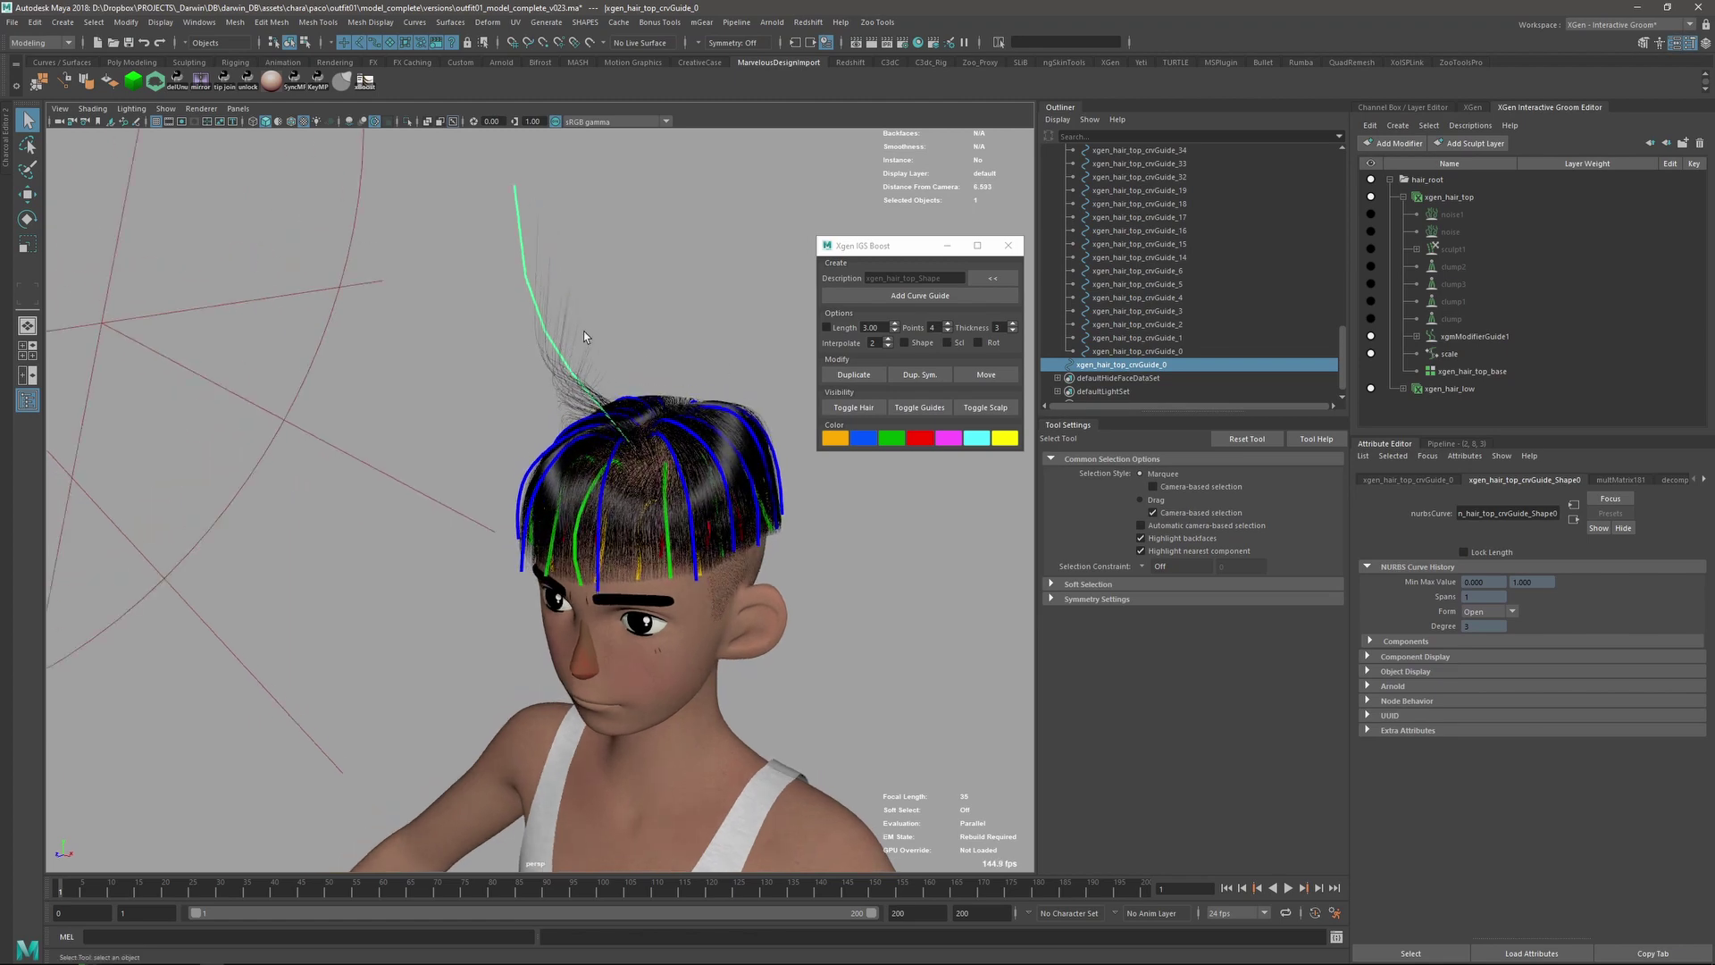
{"action": "key", "text": "Delete"}
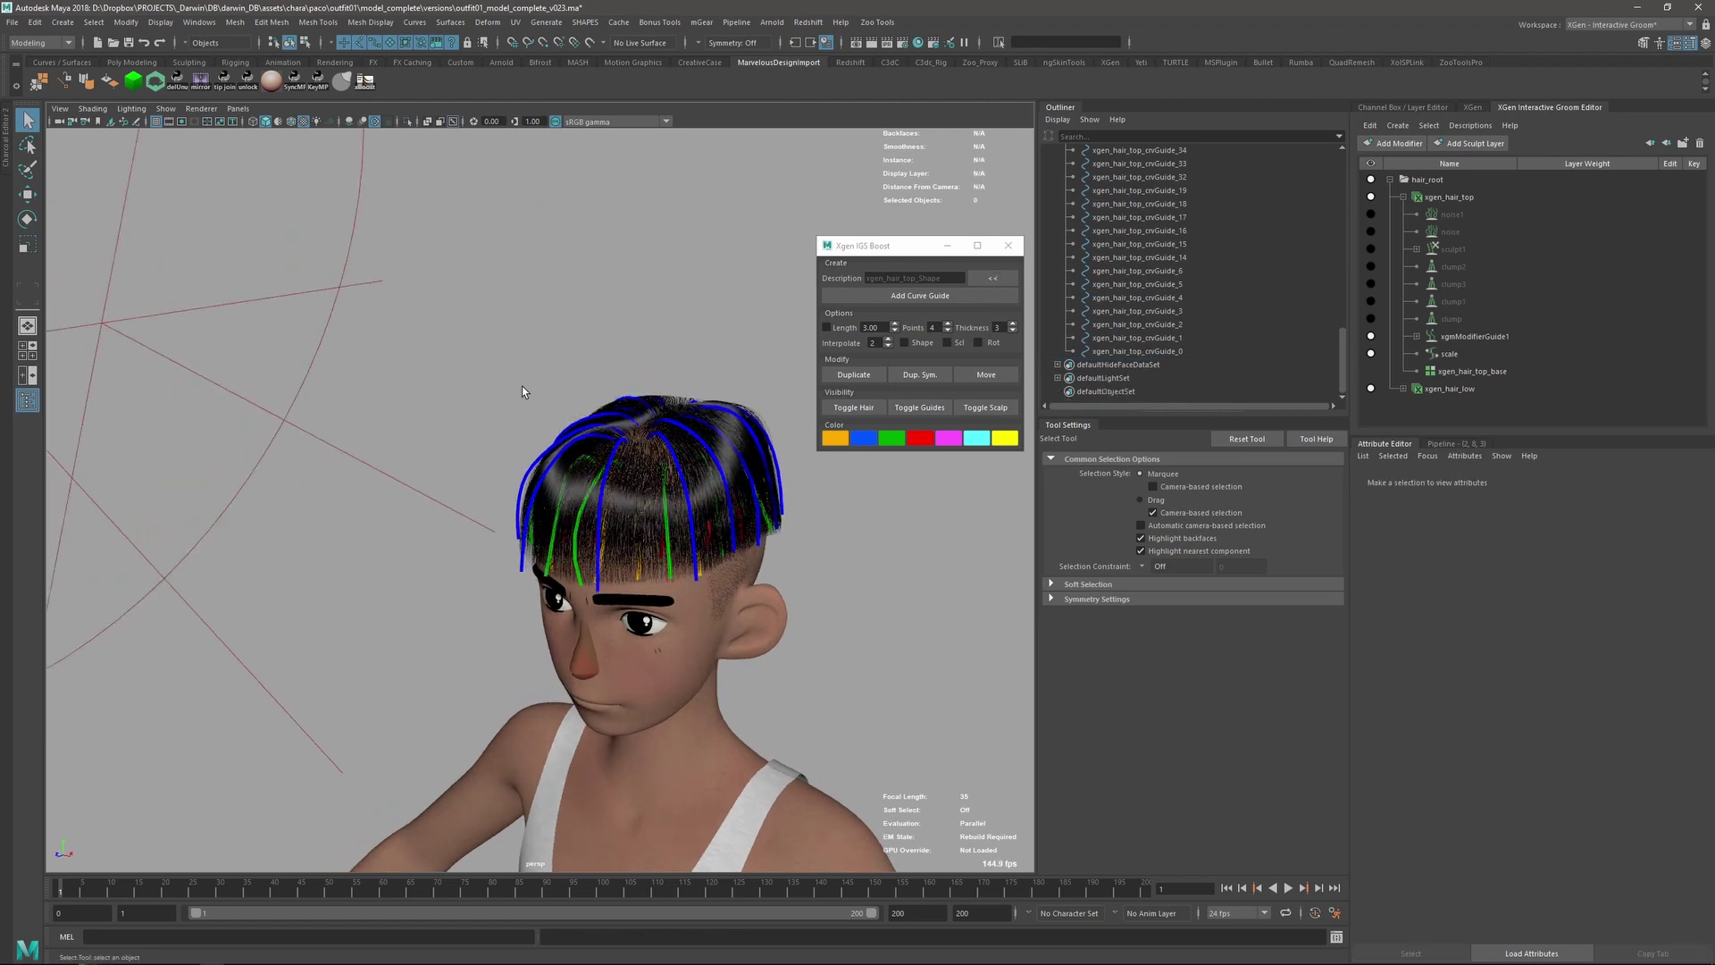
- Enable the Shape, Sd and Rot interpolation options and add a curve guide on the scalp near the parting
{"action": "right_click_drag", "start_coordinate": [524, 391], "coordinate": [682, 502], "text": "alt"}
{"action": "middle_click_drag", "start_coordinate": [682, 501], "coordinate": [643, 441], "text": "alt"}
{"action": "mouse_move", "coordinate": [643, 440]}
{"action": "left_mouse_down", "text": "alt"}
{"action": "mouse_move", "coordinate": [597, 333]}
{"action": "mouse_move", "coordinate": [651, 446]}
{"action": "mouse_move", "coordinate": [653, 420]}
{"action": "left_mouse_up", "text": "alt"}
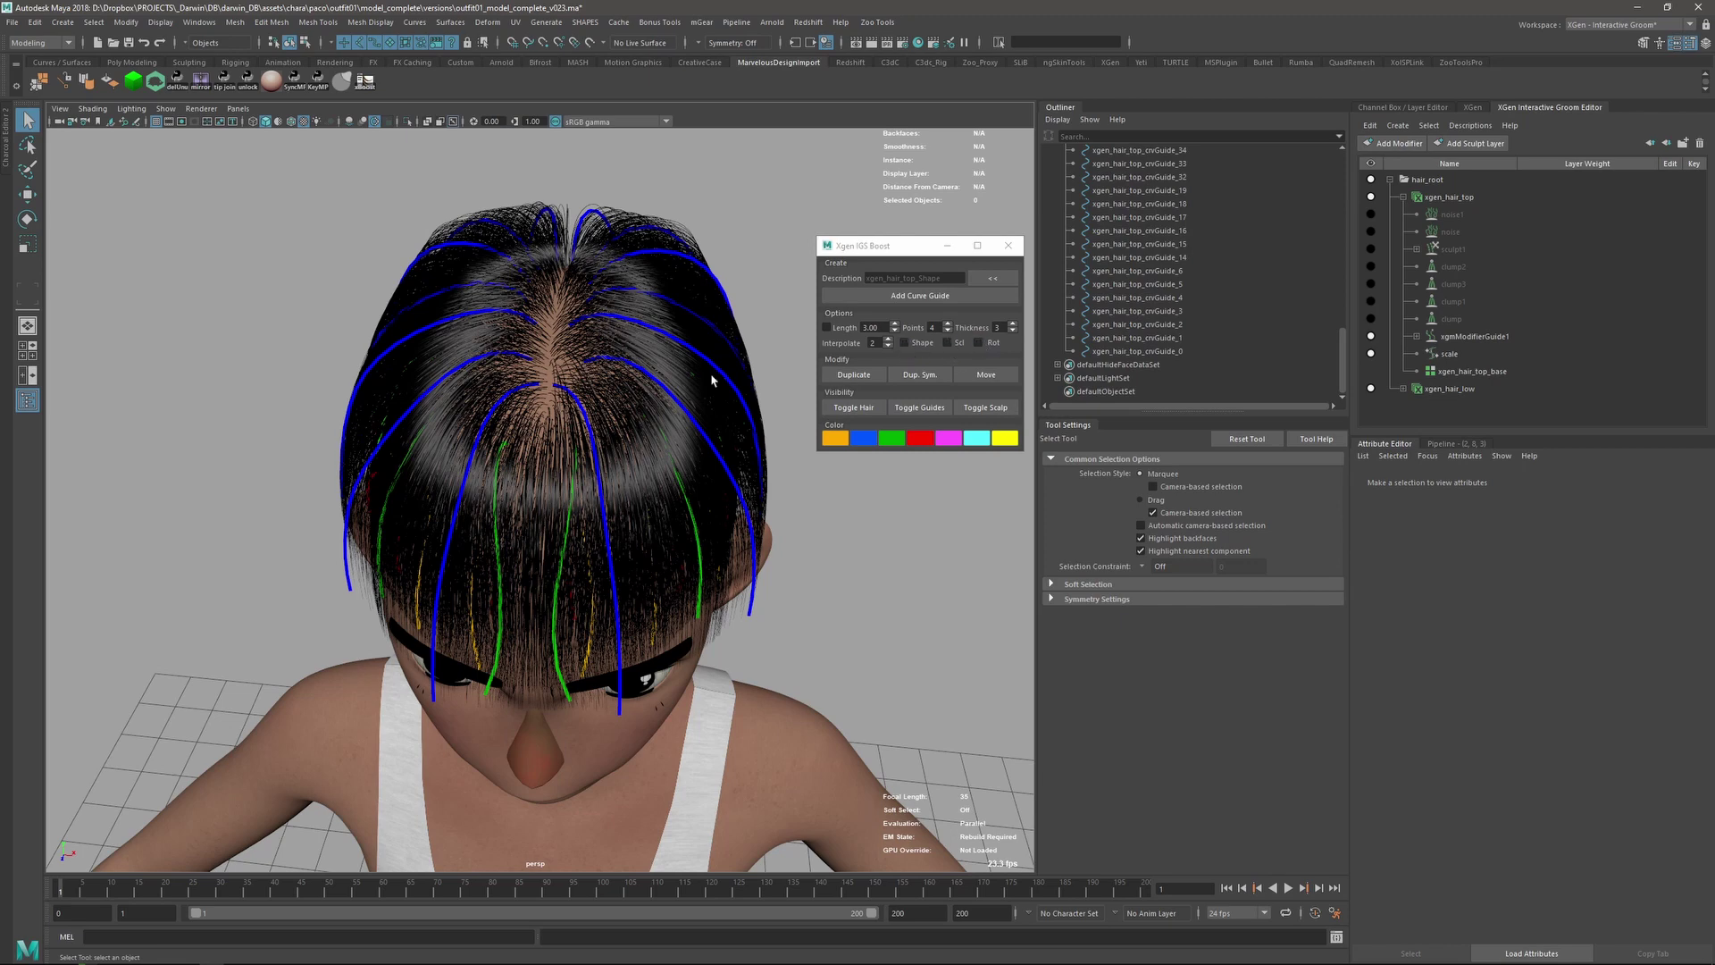
{"action": "left_click", "coordinate": [906, 344]}
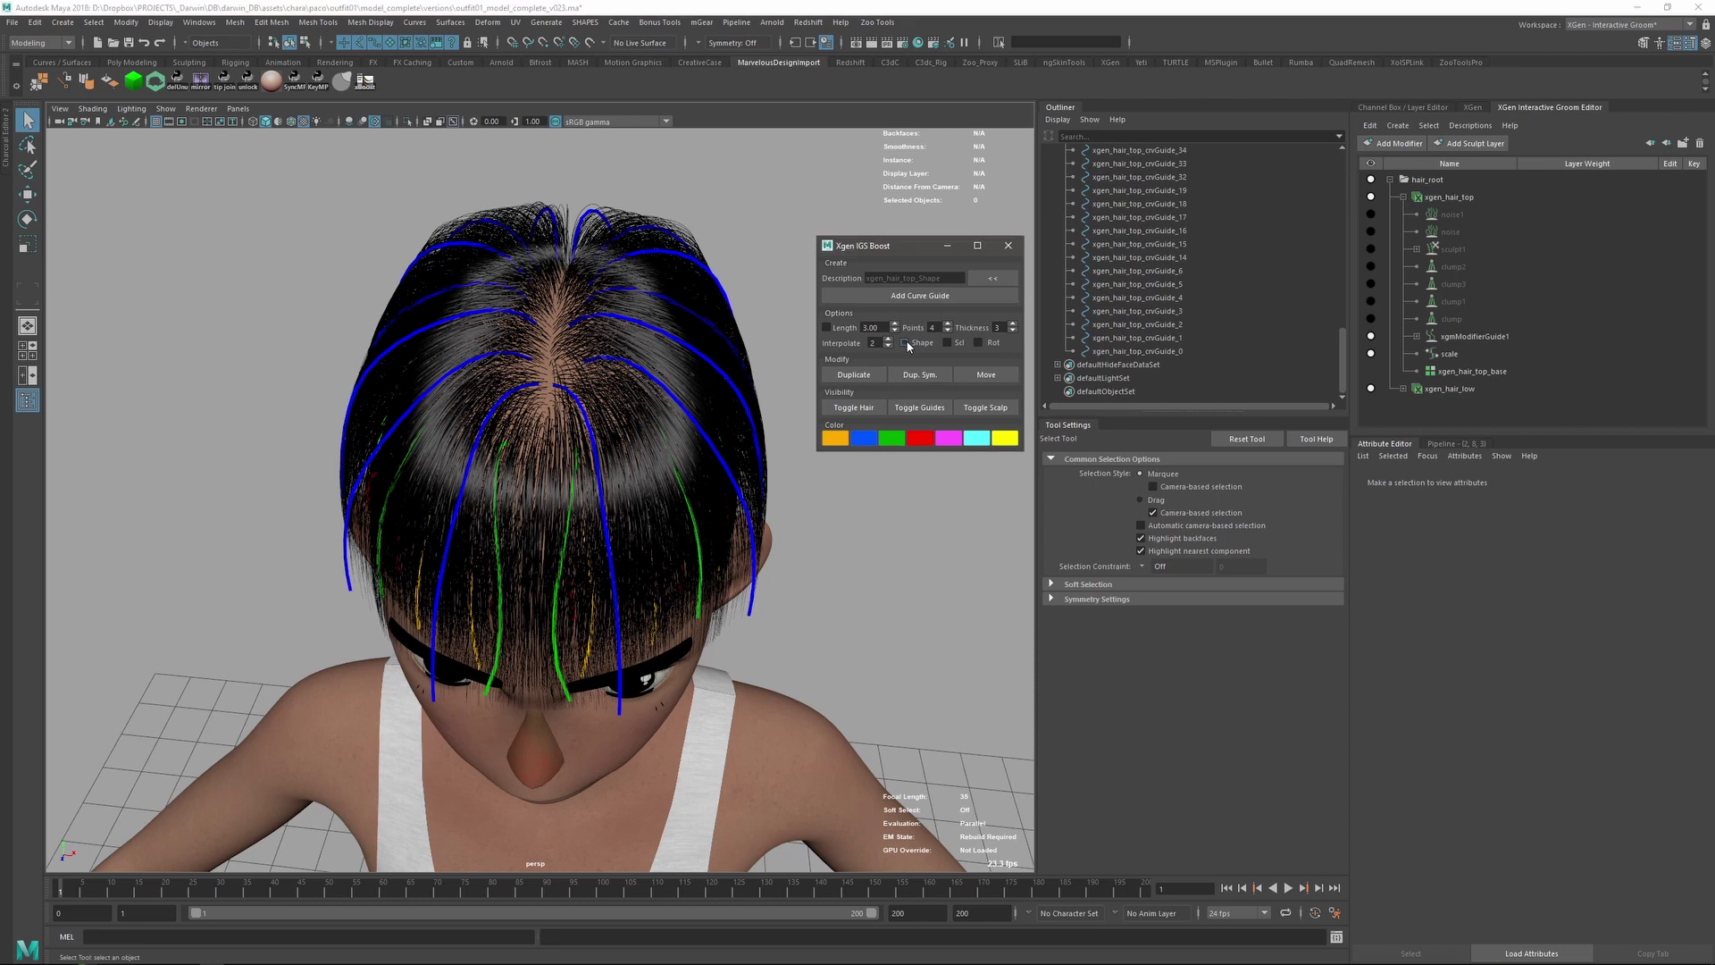
{"action": "left_click", "coordinate": [978, 342]}
{"action": "left_click", "coordinate": [929, 296]}
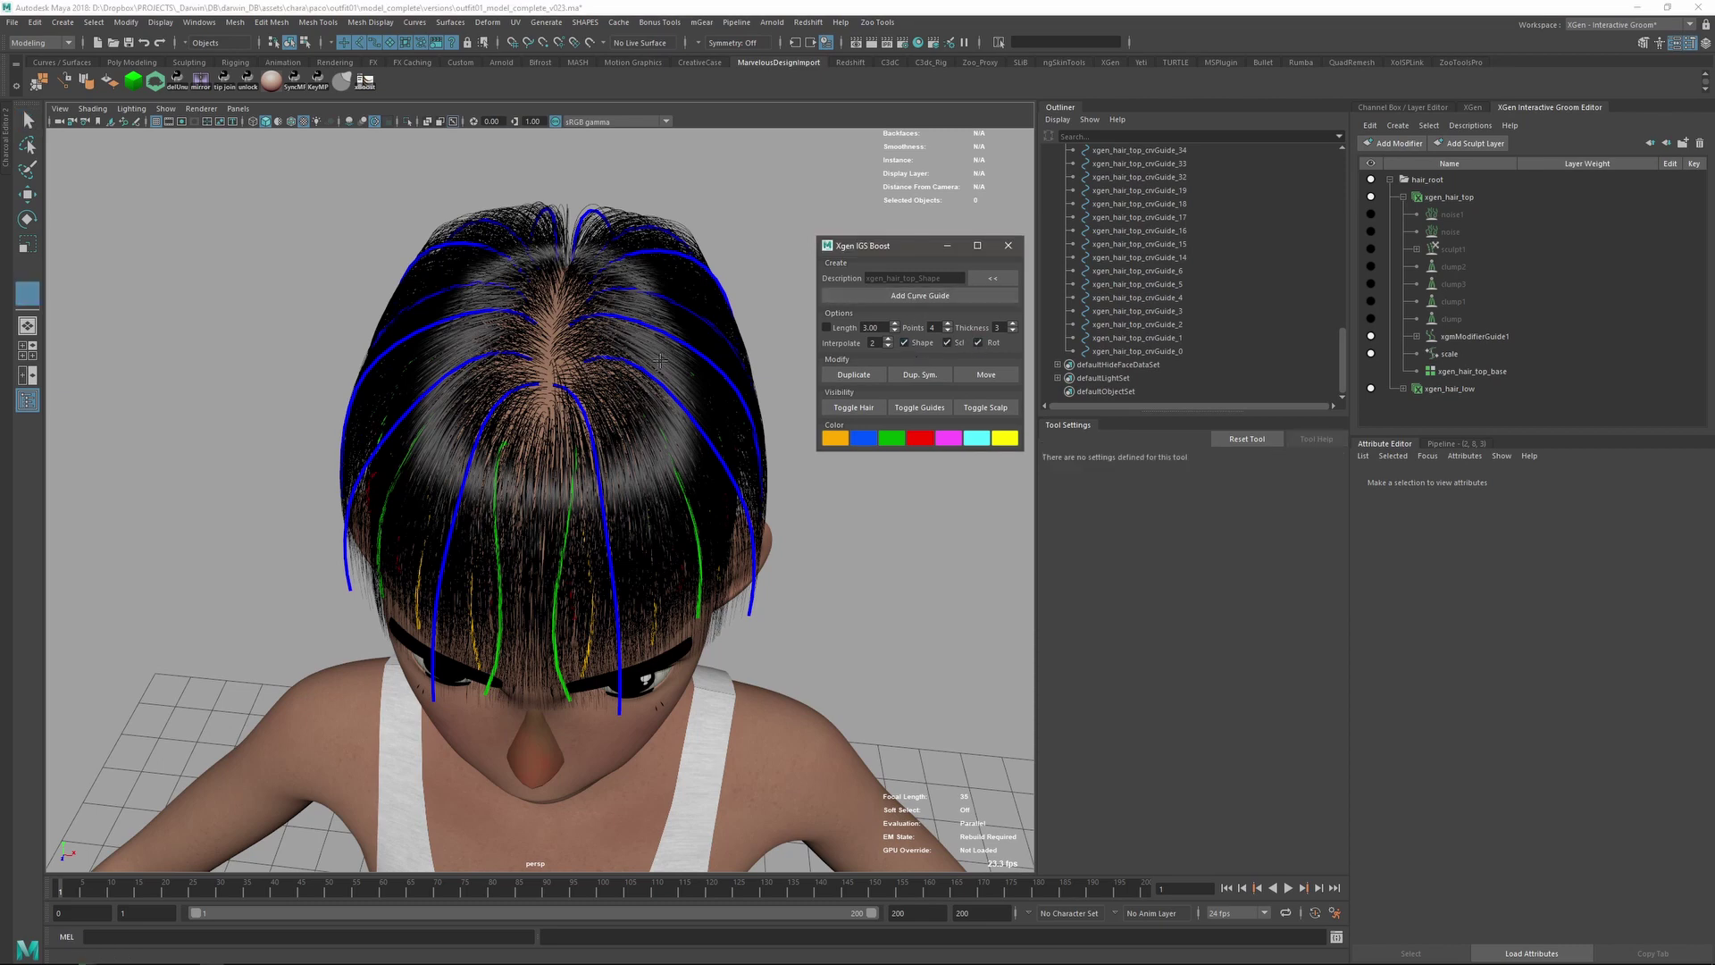
{"action": "left_click", "coordinate": [595, 340]}
{"action": "left_click_drag", "start_coordinate": [595, 340], "coordinate": [602, 390], "text": "alt"}
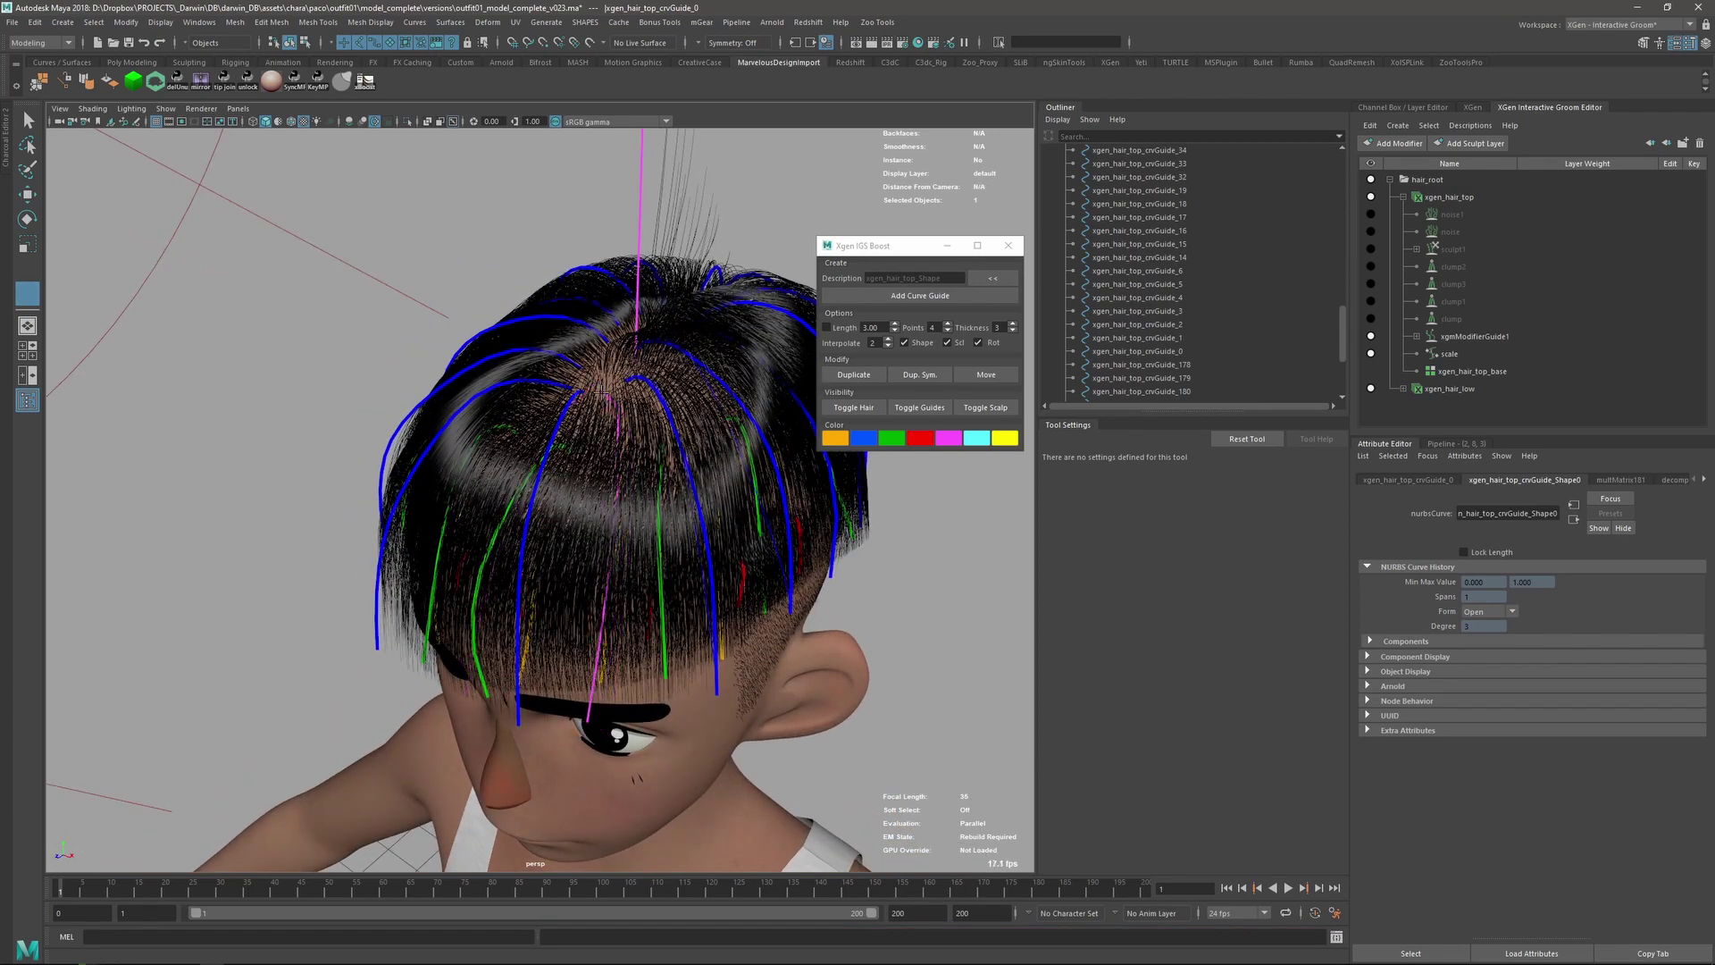
- Delete the straight magenta guide standing upright on the crown, keeping the interpolated one
{"action": "left_click_drag", "start_coordinate": [606, 447], "coordinate": [688, 362], "text": "alt"}
{"action": "key", "text": "q"}
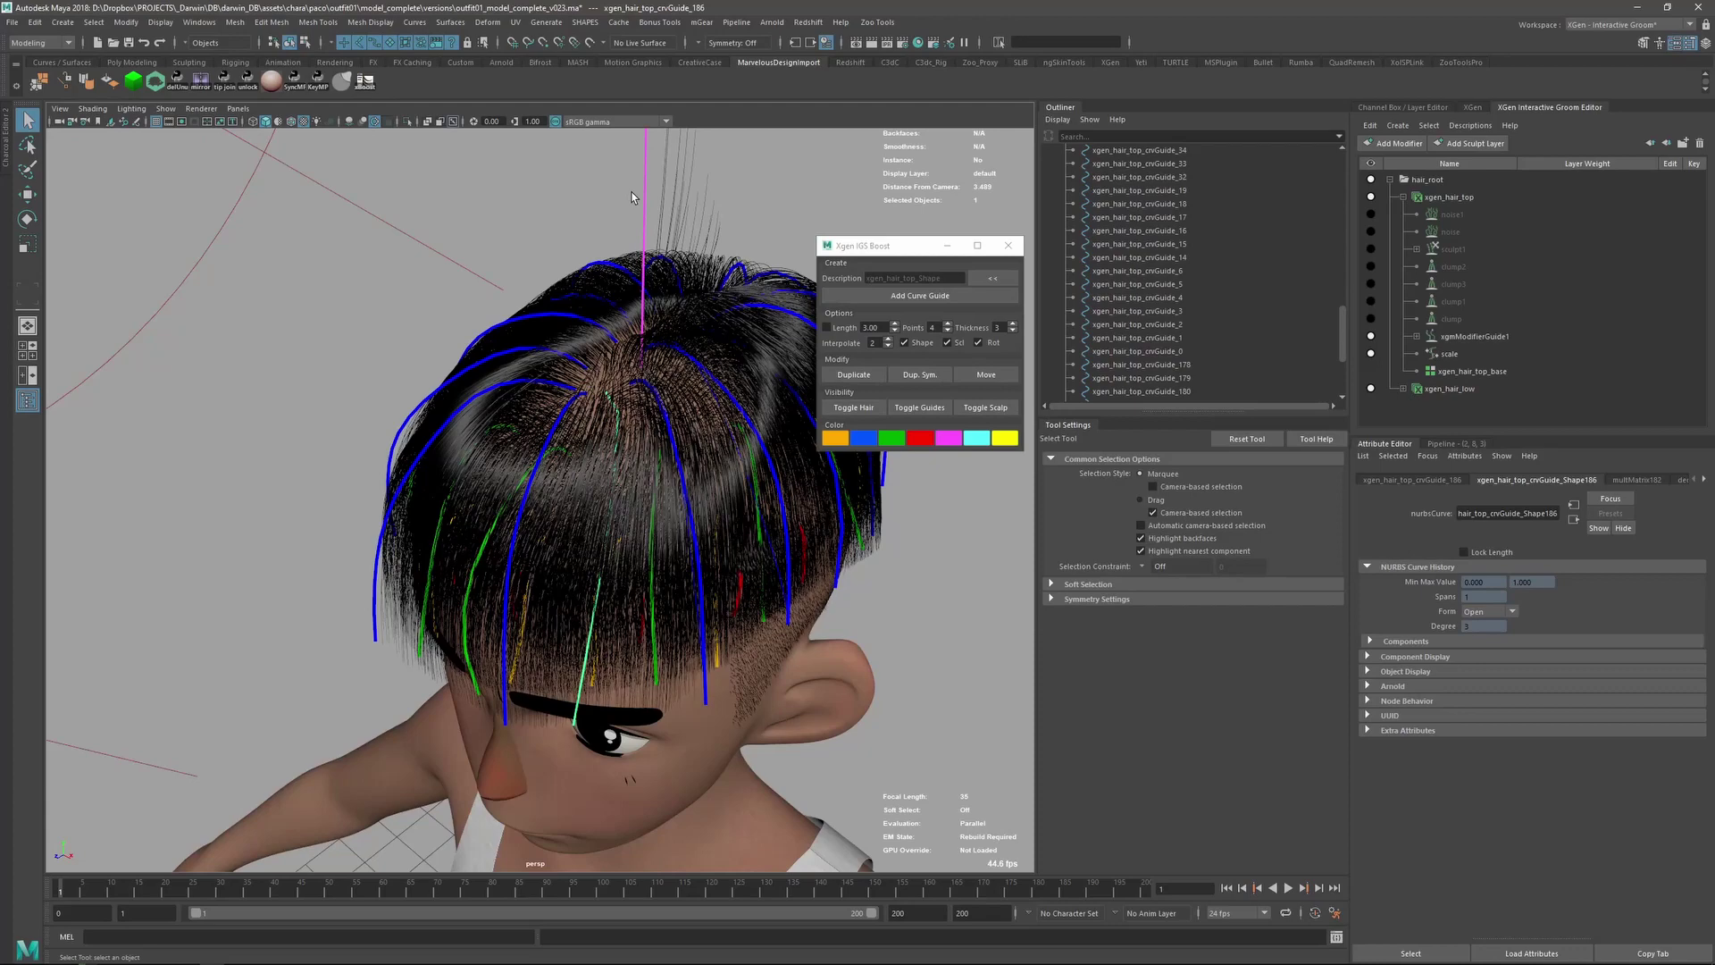
{"action": "left_click", "coordinate": [644, 200]}
{"action": "left_click", "coordinate": [755, 184]}
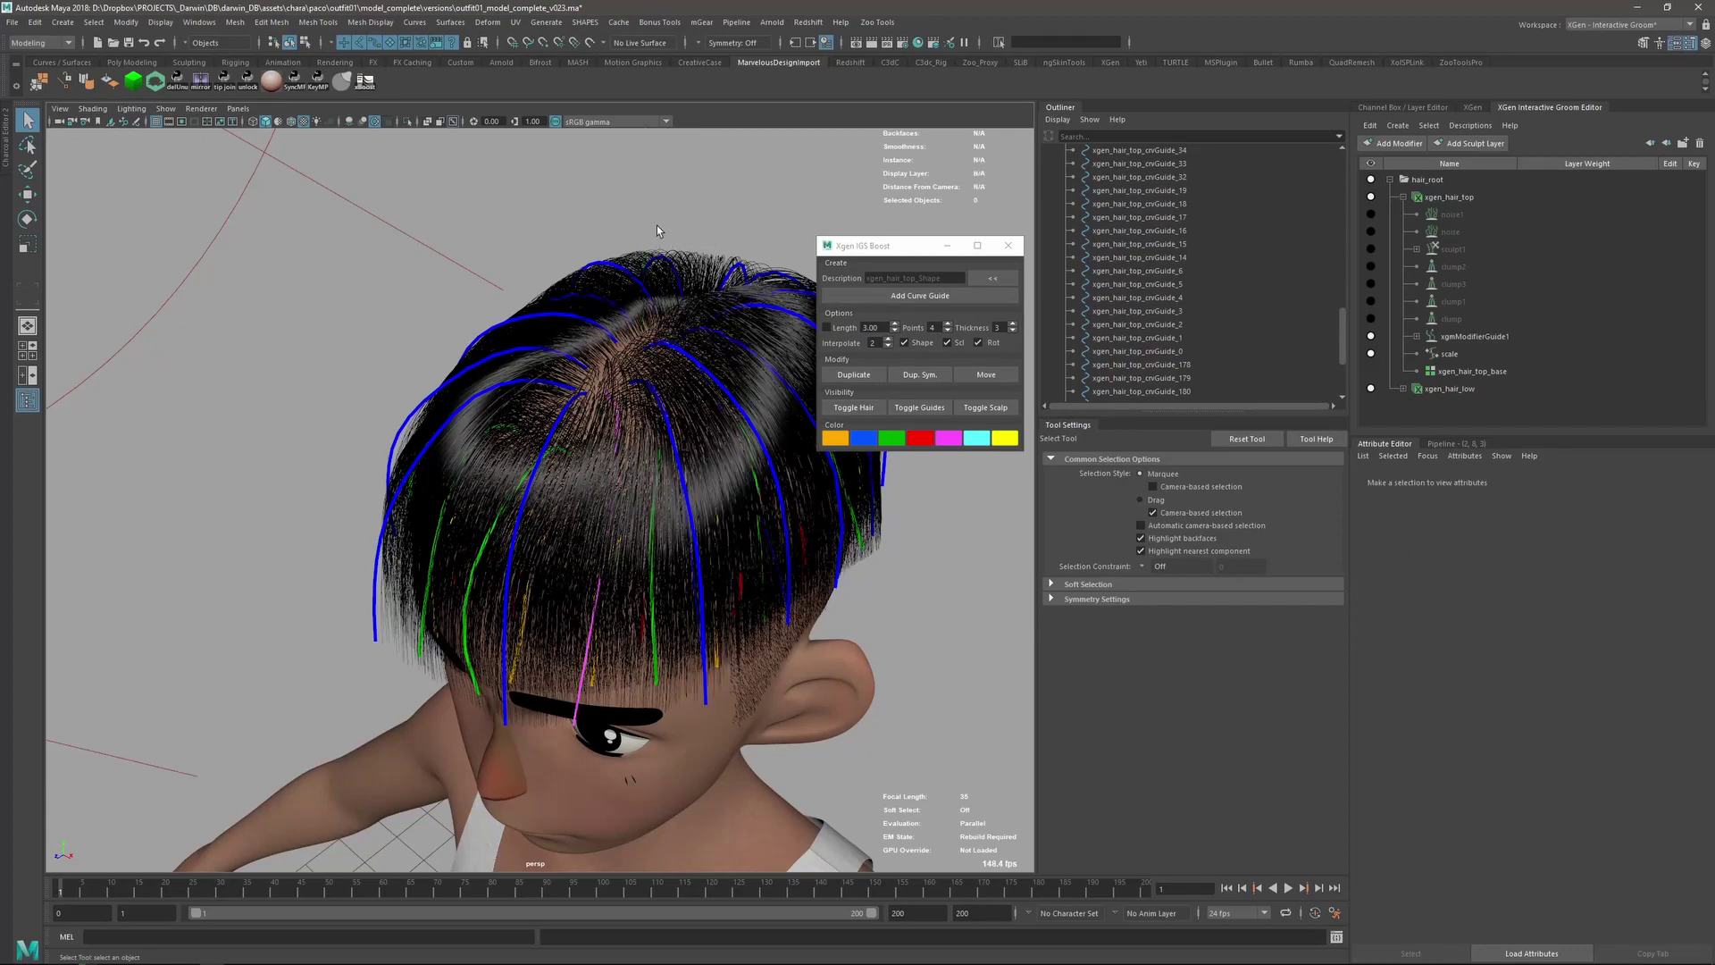
- Use the Move function to slide the interpolated magenta guide along the scalp surface
{"action": "left_click", "coordinate": [614, 422]}
{"action": "left_click", "coordinate": [988, 375]}
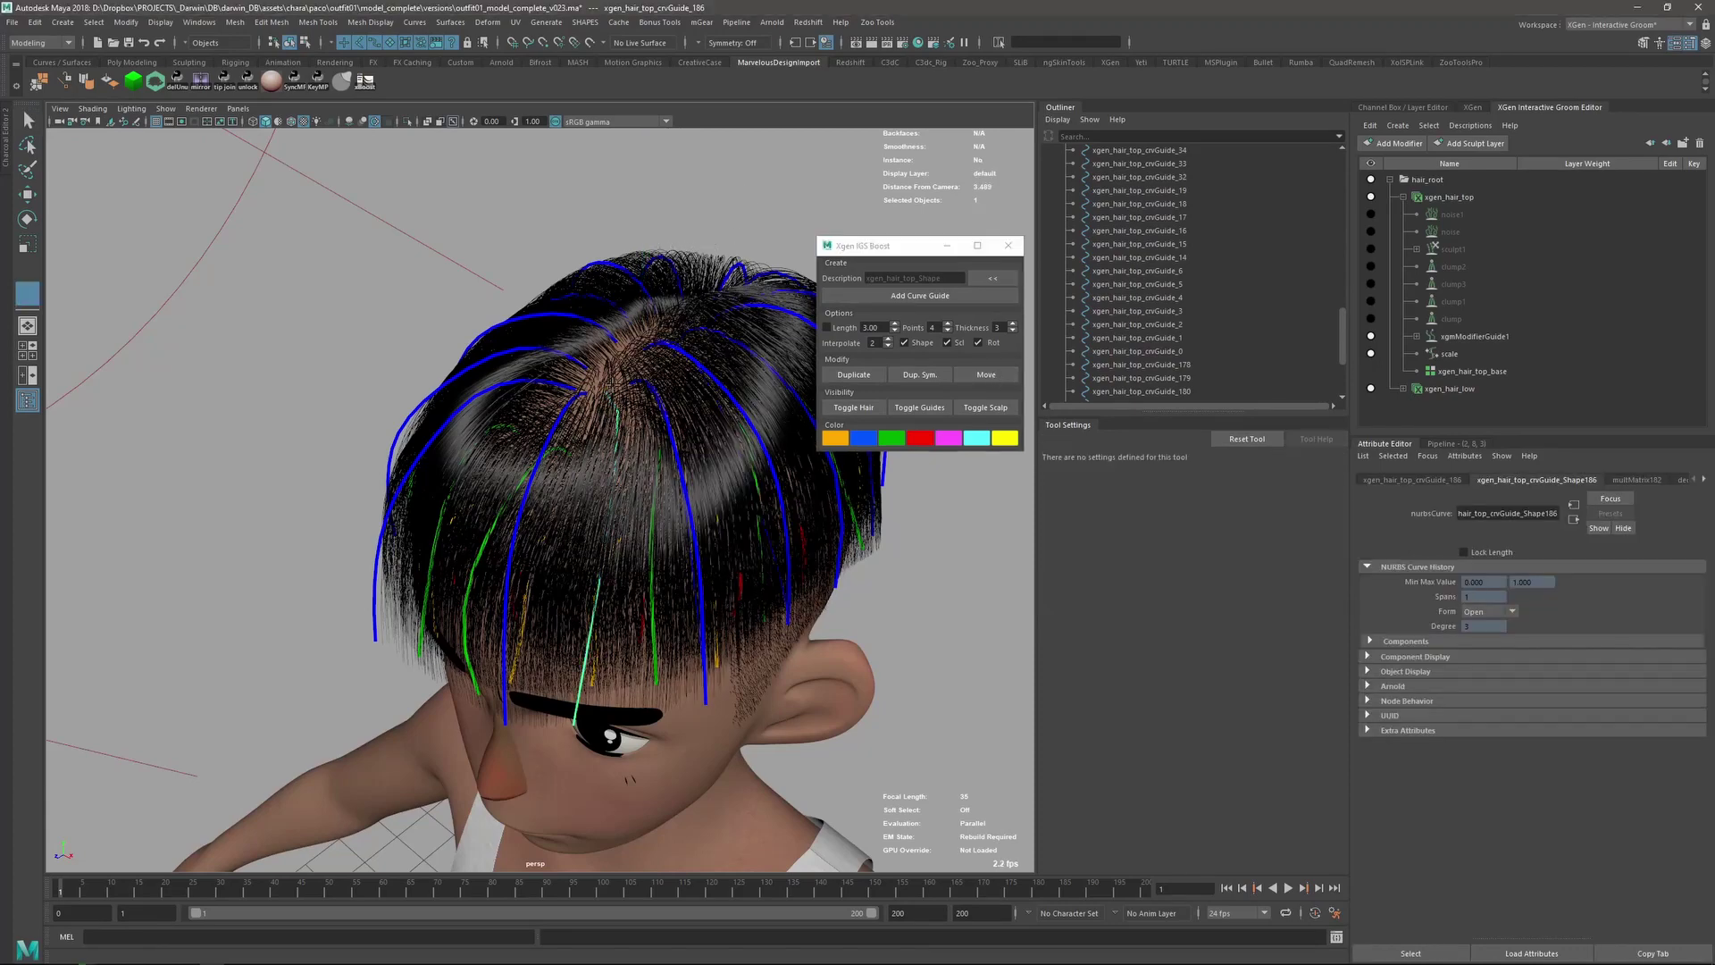
{"action": "left_click_drag", "start_coordinate": [610, 383], "coordinate": [617, 425]}
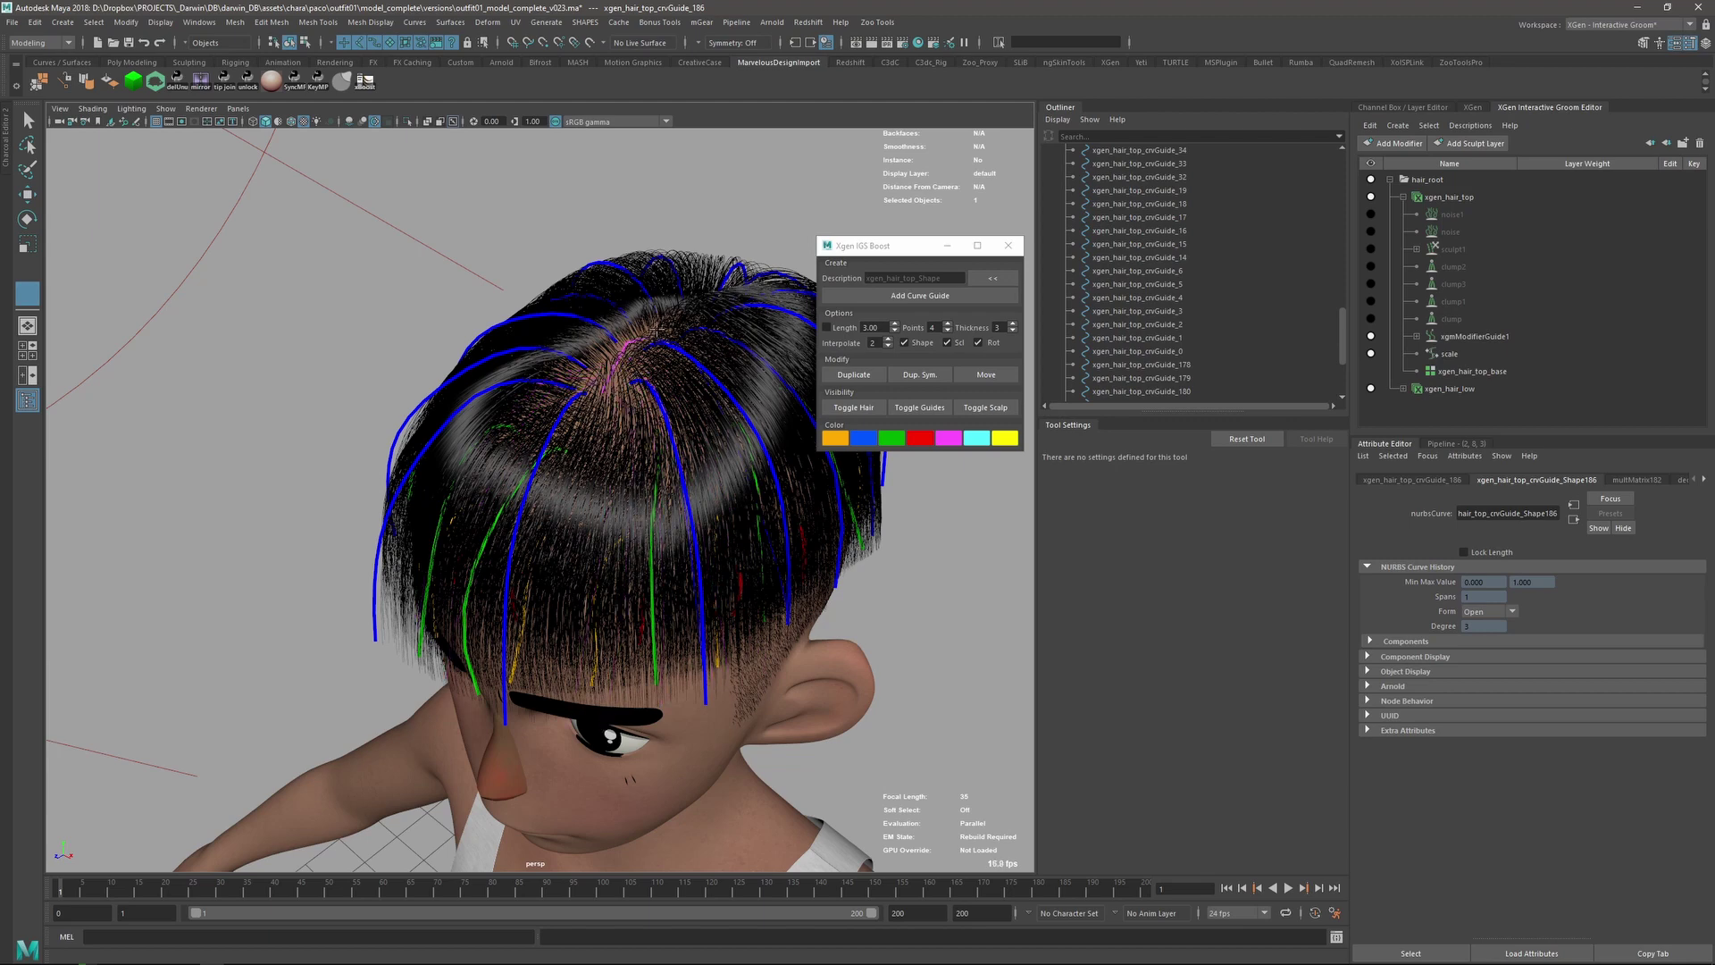
{"action": "left_click_drag", "start_coordinate": [672, 323], "coordinate": [576, 467]}
- Hide the hair and rotate the new guide and the neighbouring orange guide about their roots
{"action": "left_click", "coordinate": [854, 406]}
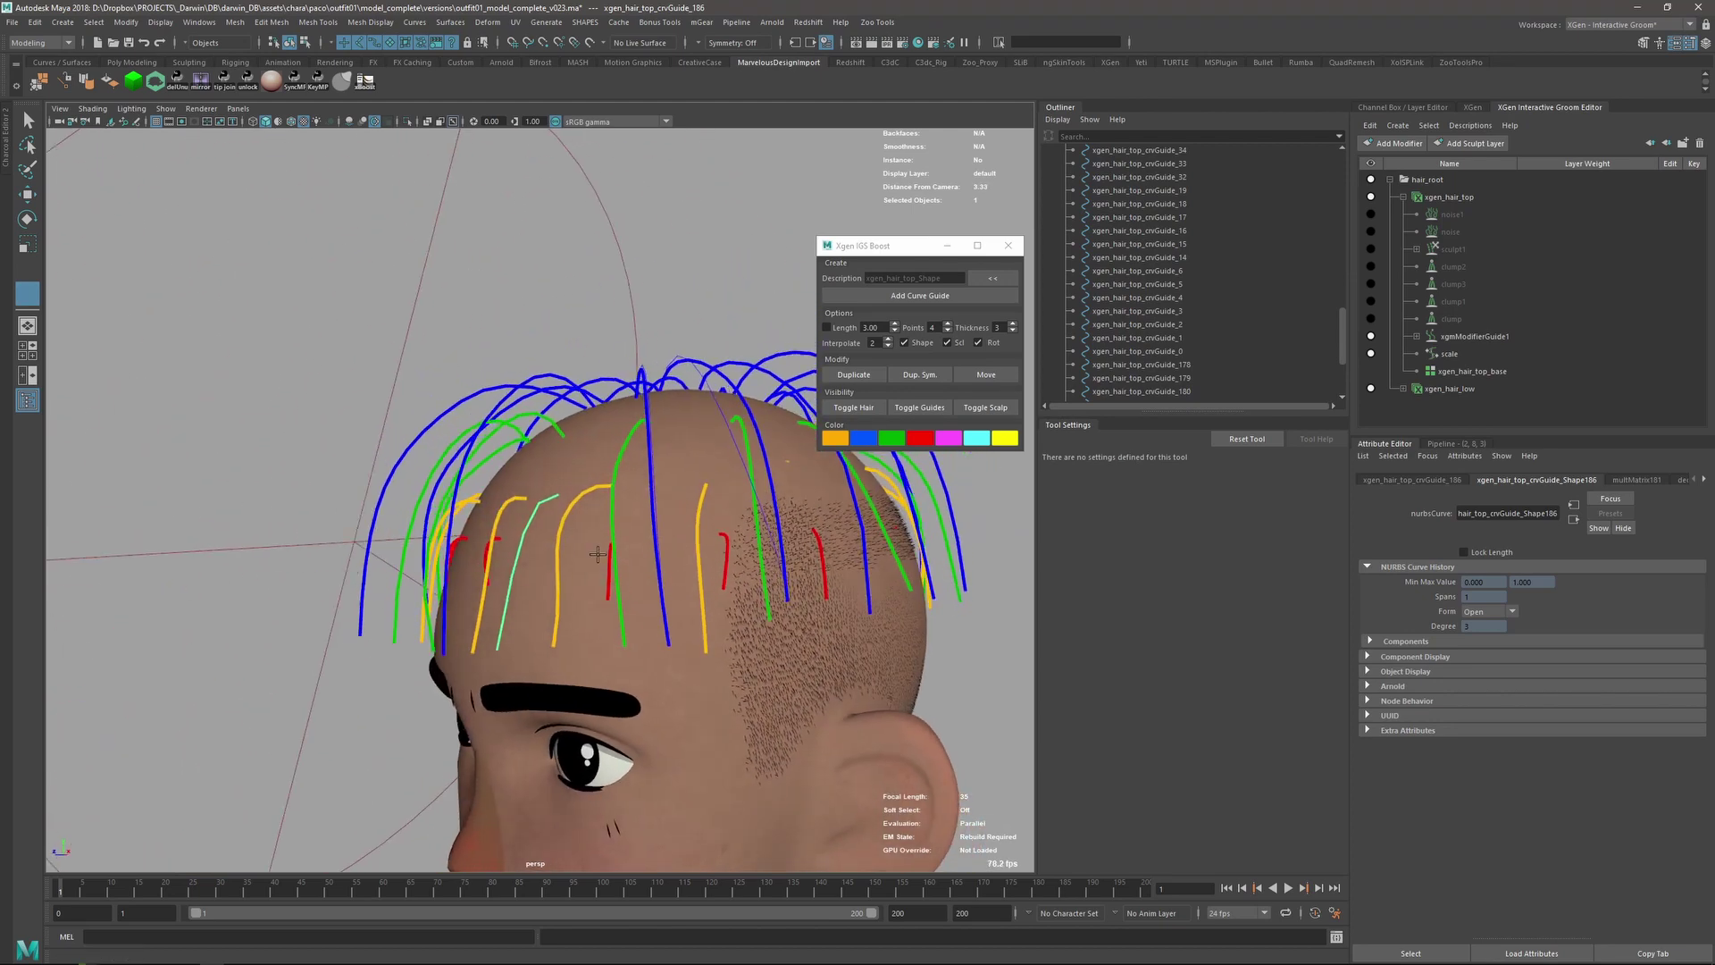
{"action": "key", "text": "e"}
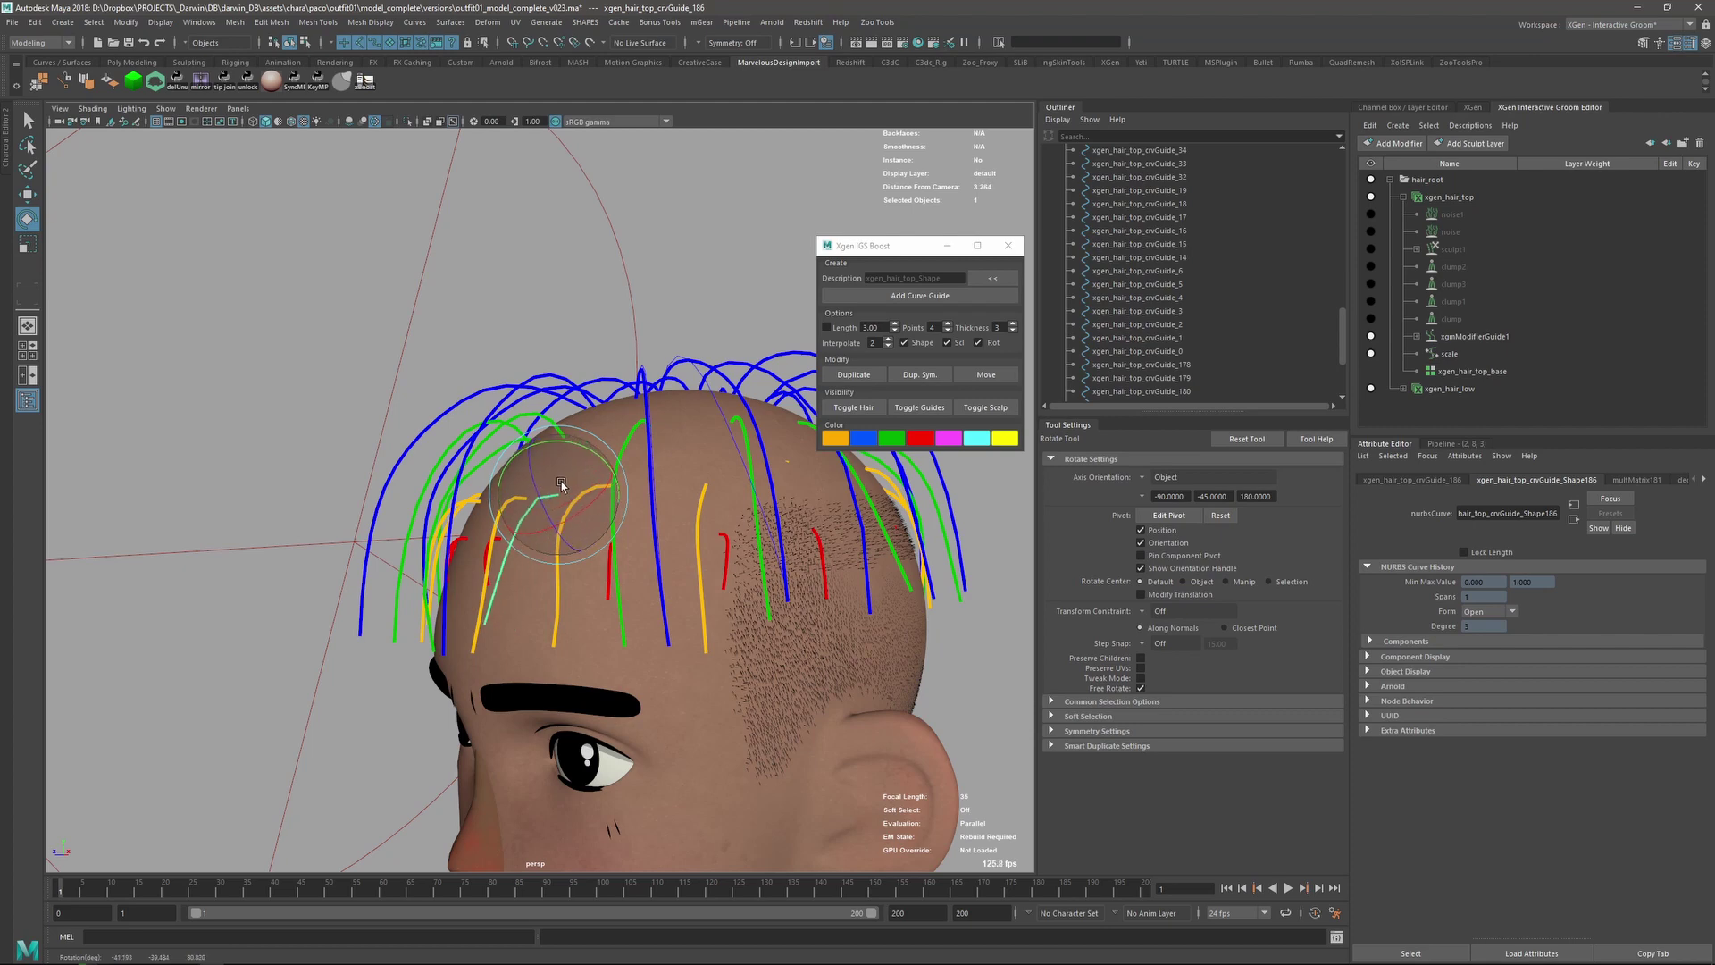
{"action": "left_click", "coordinate": [583, 530]}
{"action": "left_click_drag", "start_coordinate": [583, 531], "coordinate": [613, 457]}
{"action": "key", "text": "q"}
{"action": "left_click", "coordinate": [562, 496]}
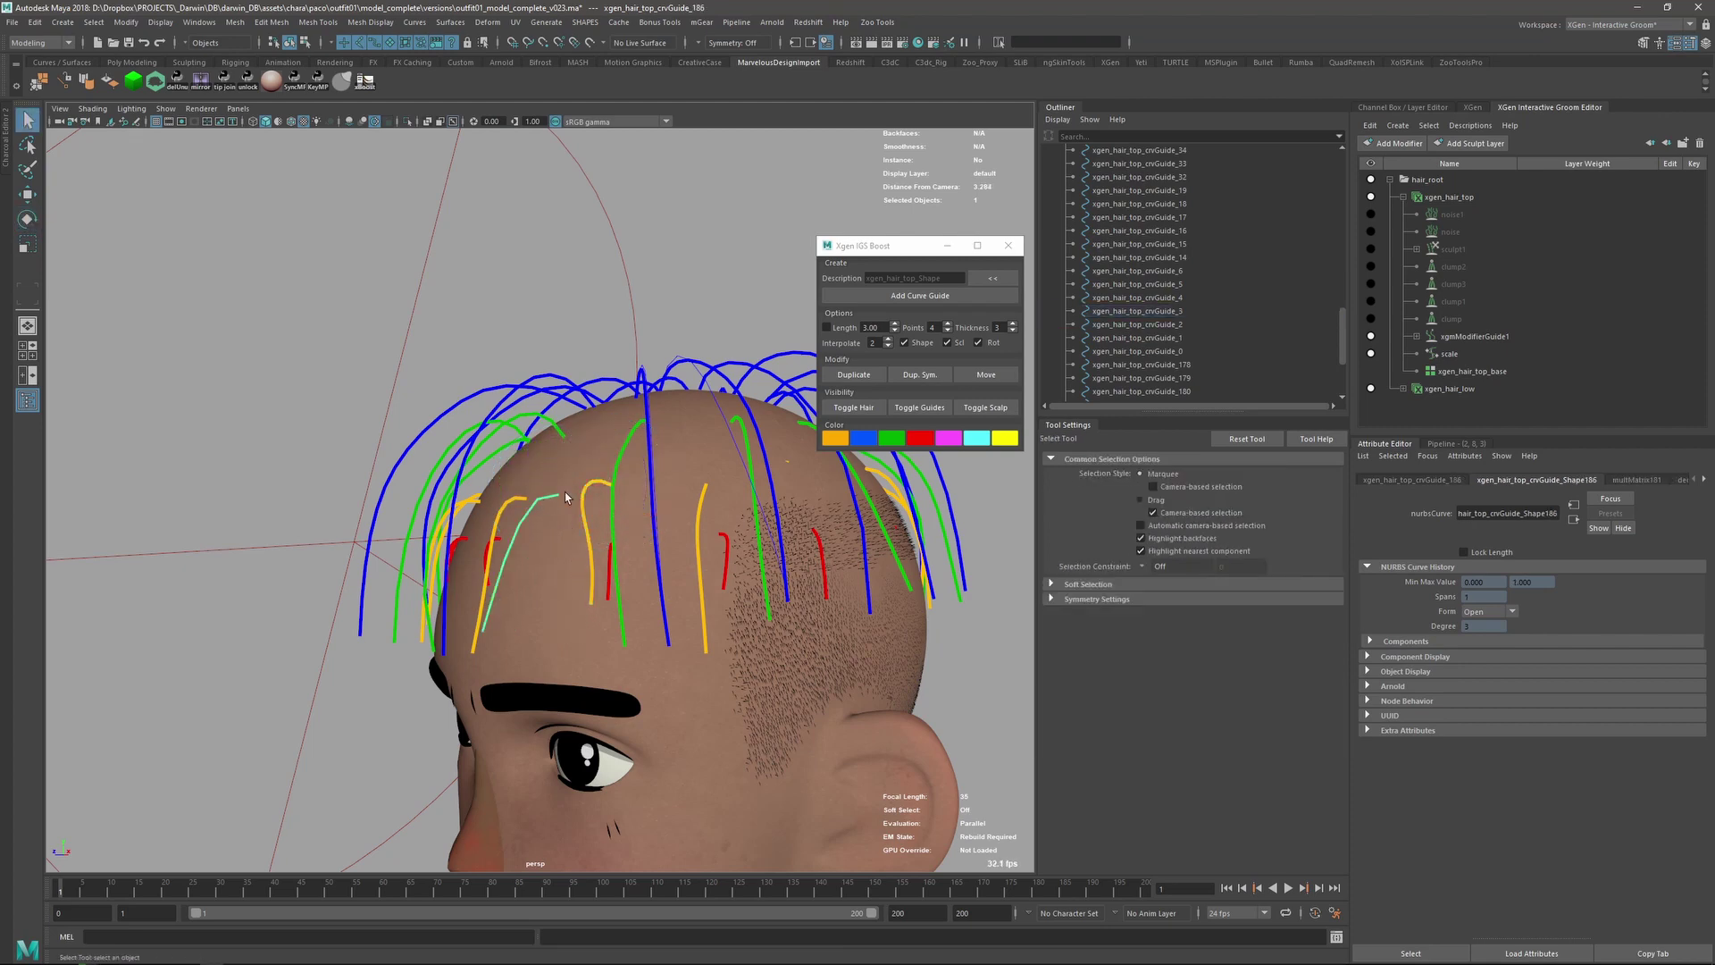
- Slide the new guide across the bare scalp to another spot above the character's brow
{"action": "left_click", "coordinate": [978, 379]}
{"action": "left_click_drag", "start_coordinate": [561, 496], "coordinate": [586, 481]}
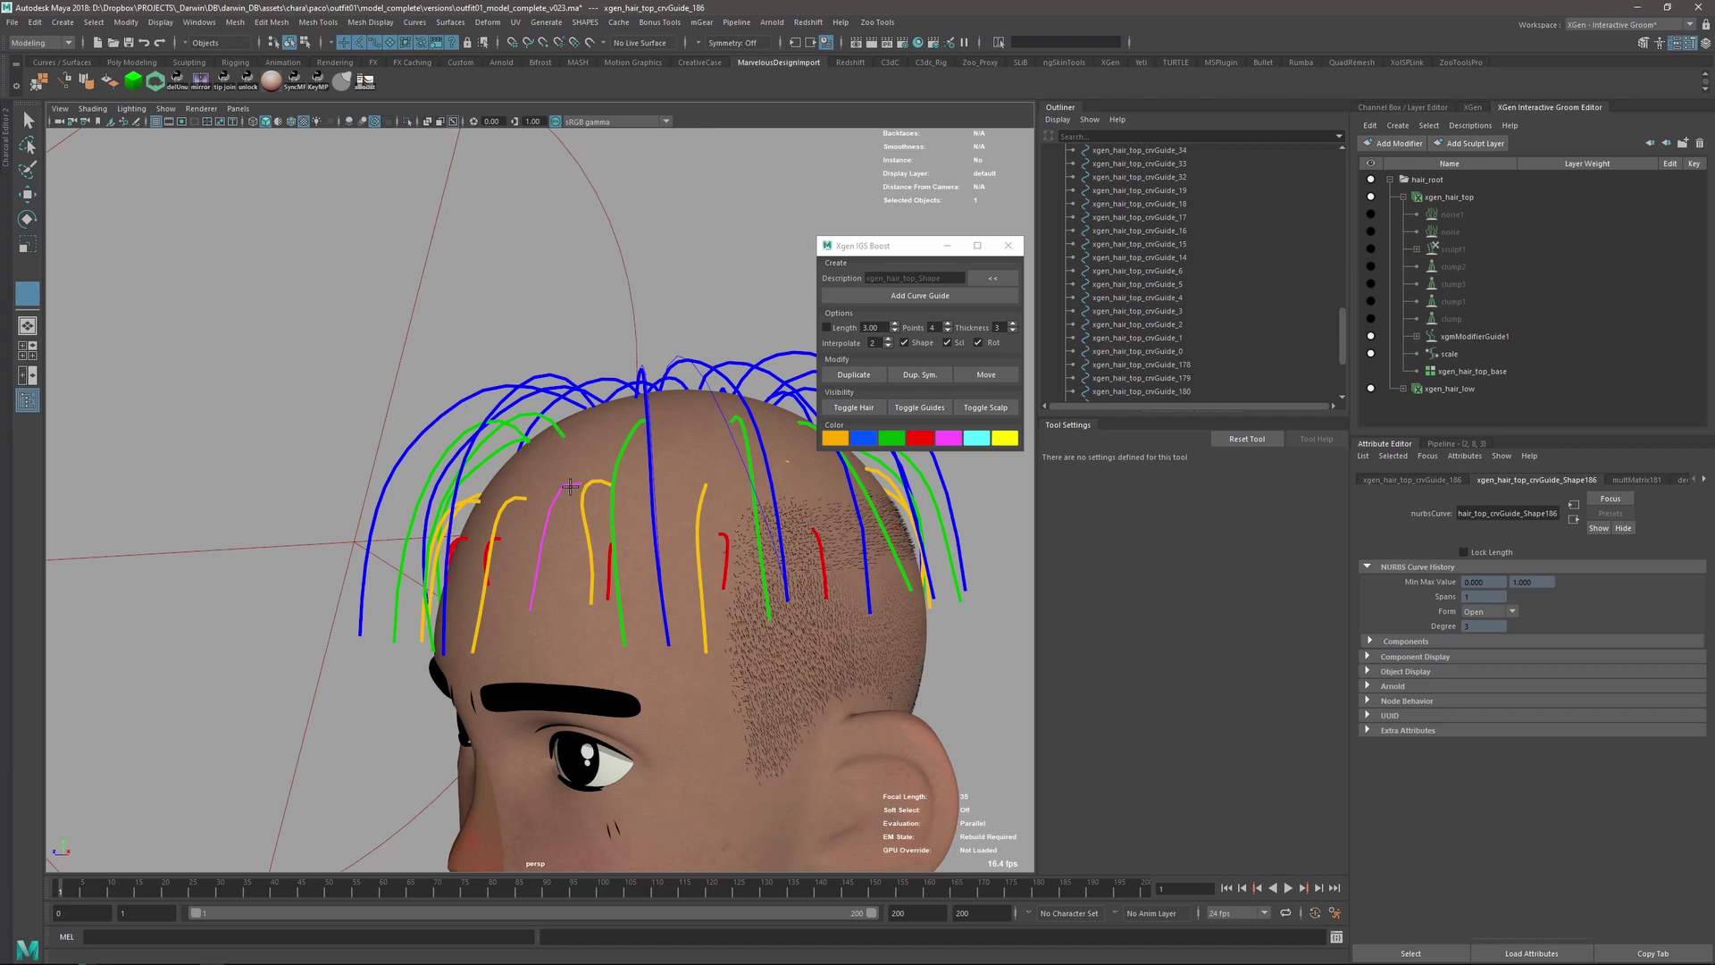
{"action": "left_click_drag", "start_coordinate": [570, 487], "coordinate": [646, 545]}
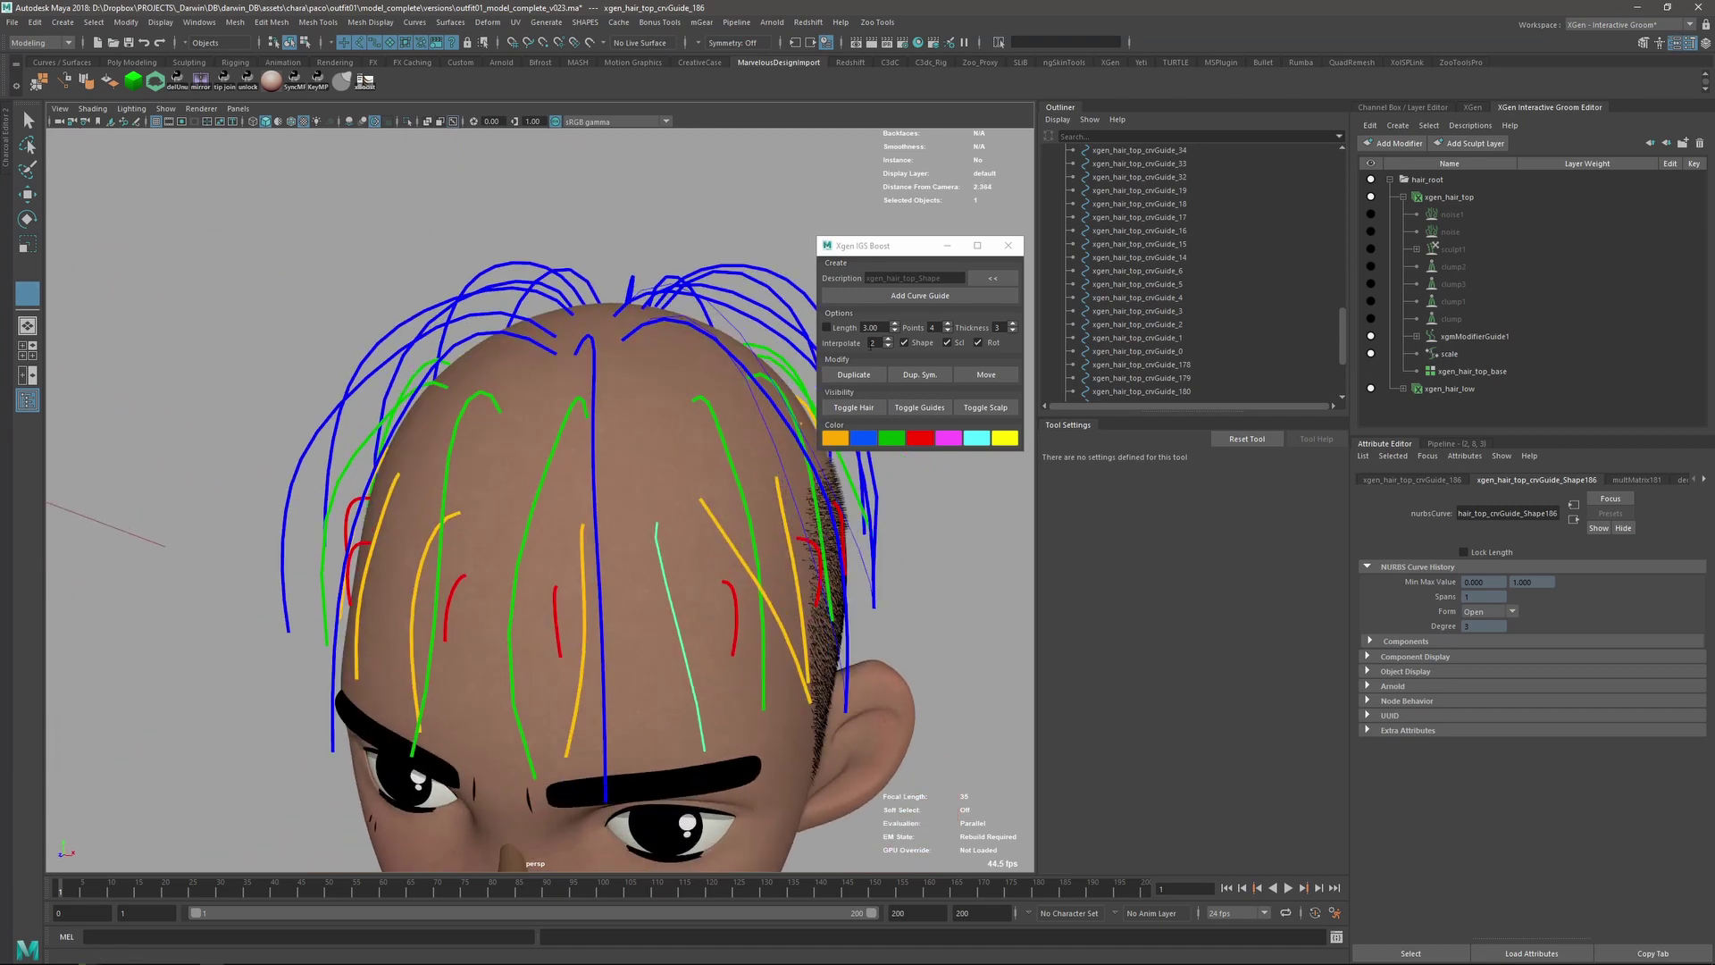
{"action": "left_click_drag", "start_coordinate": [638, 638], "coordinate": [672, 568], "text": "alt"}
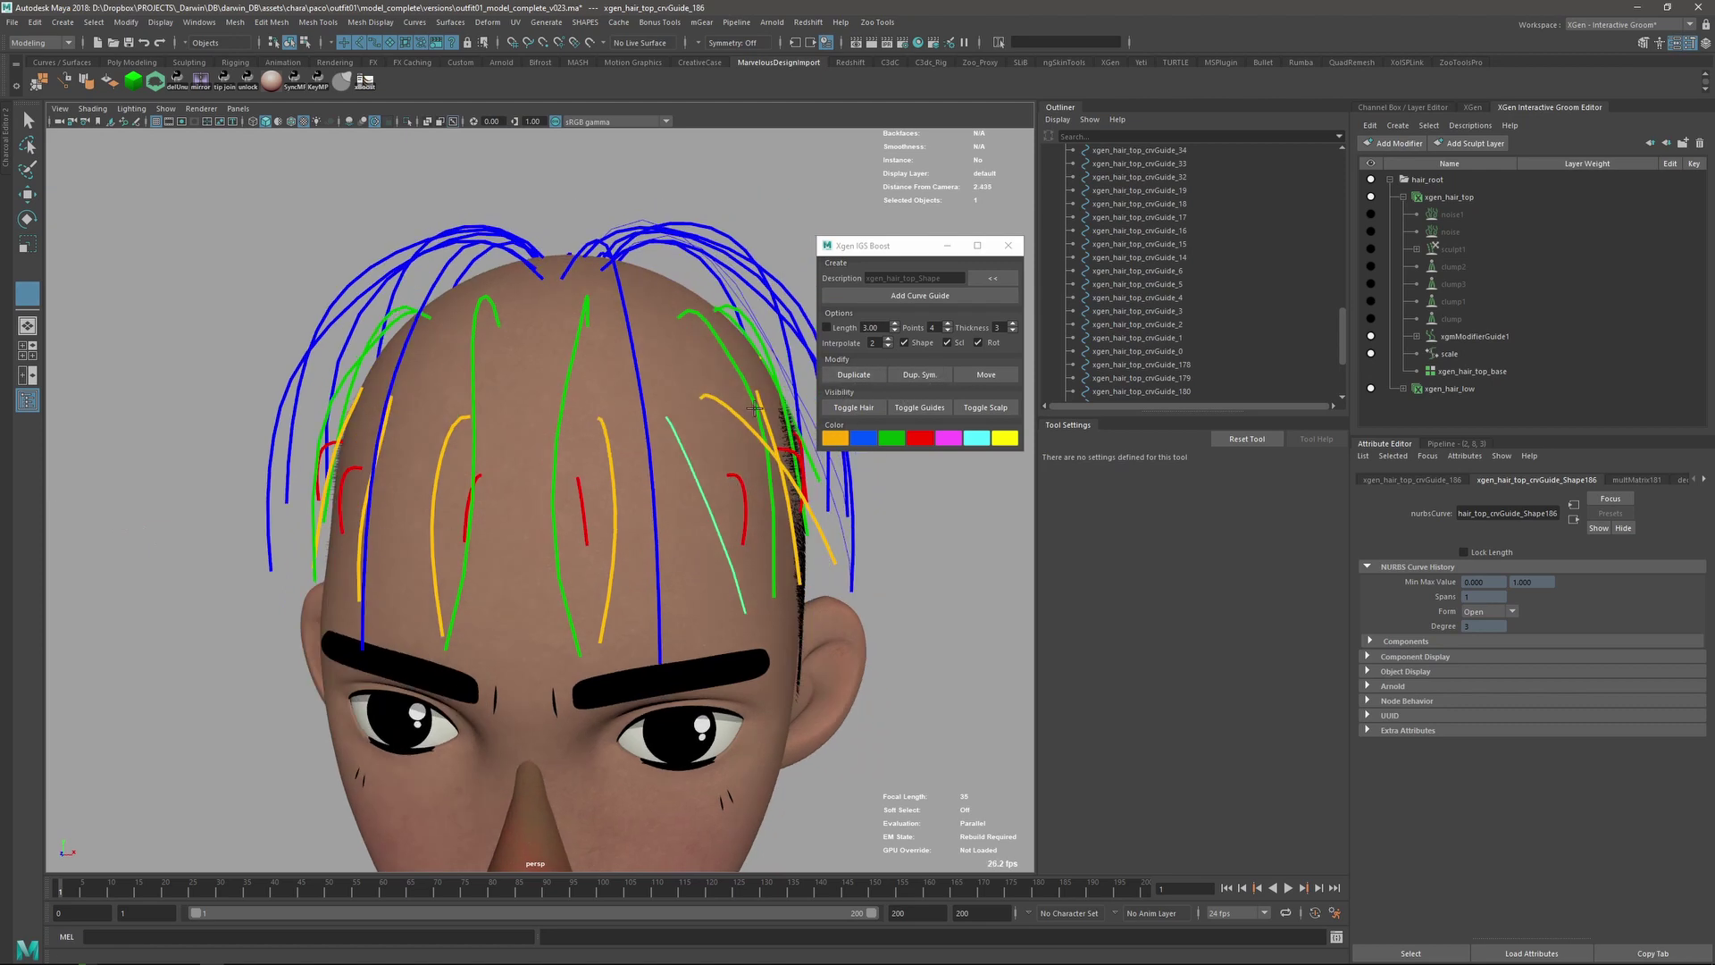
- Duplicate the new guide with the copy placed beside it on the scalp, and delete the copy
{"action": "left_click", "coordinate": [854, 375]}
{"action": "left_click_drag", "start_coordinate": [686, 393], "coordinate": [664, 423]}
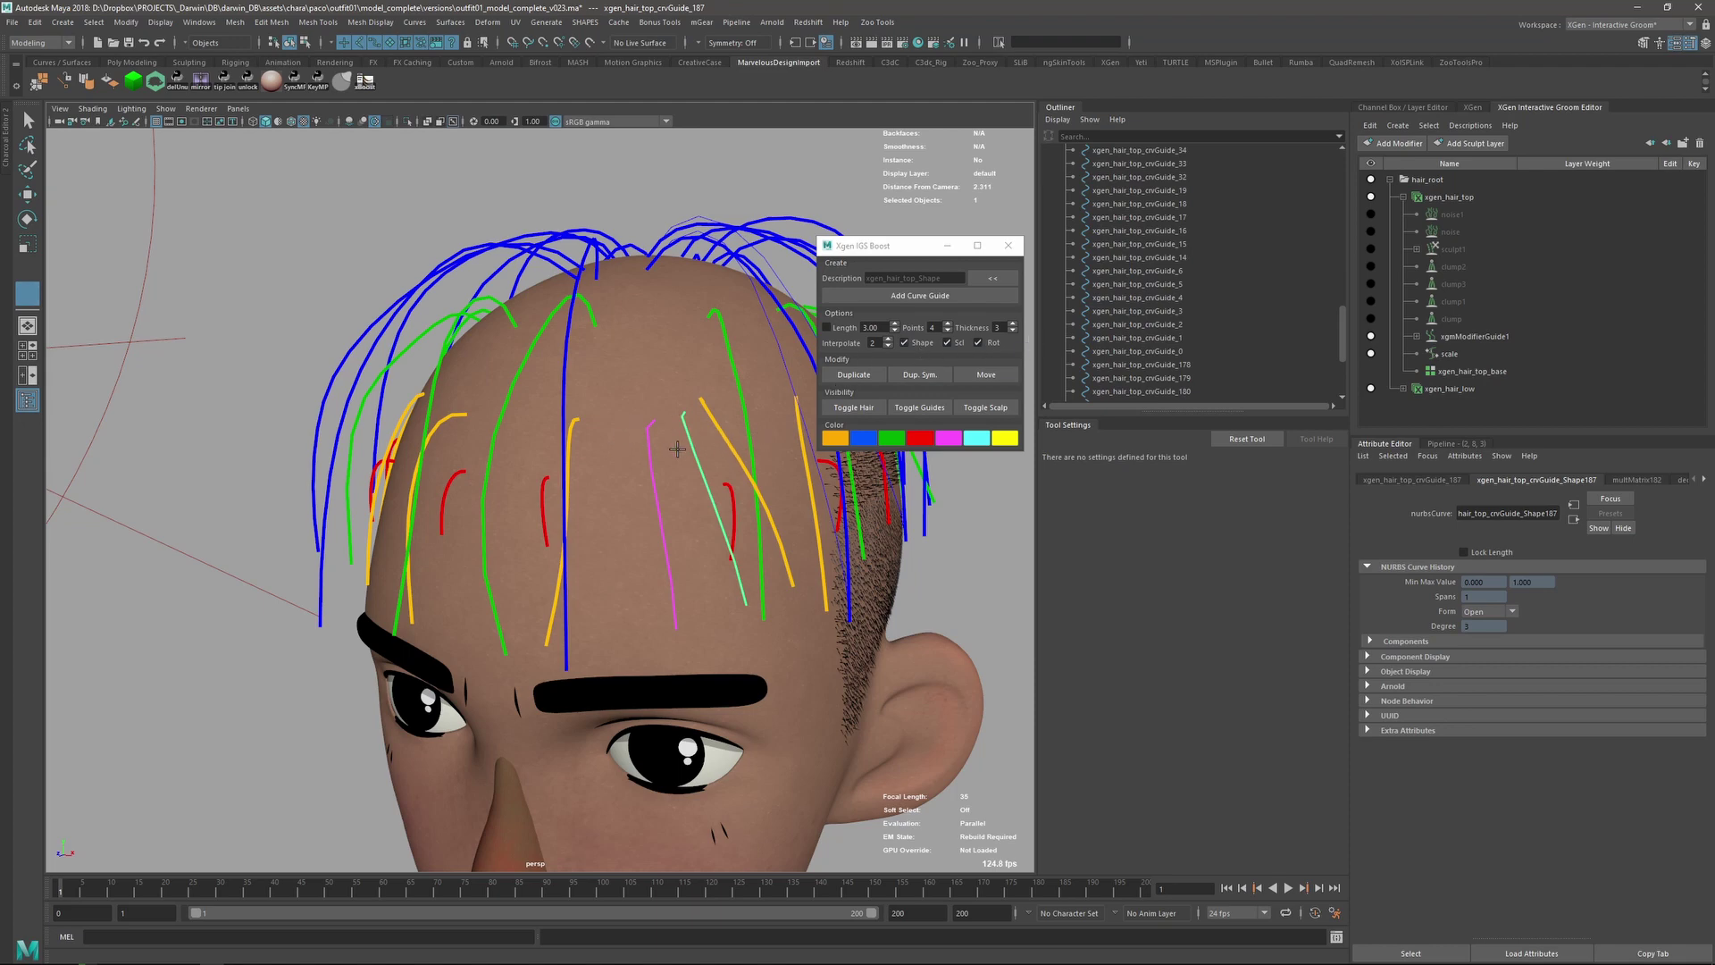
{"action": "key", "text": "q"}
{"action": "key", "text": "Delete"}
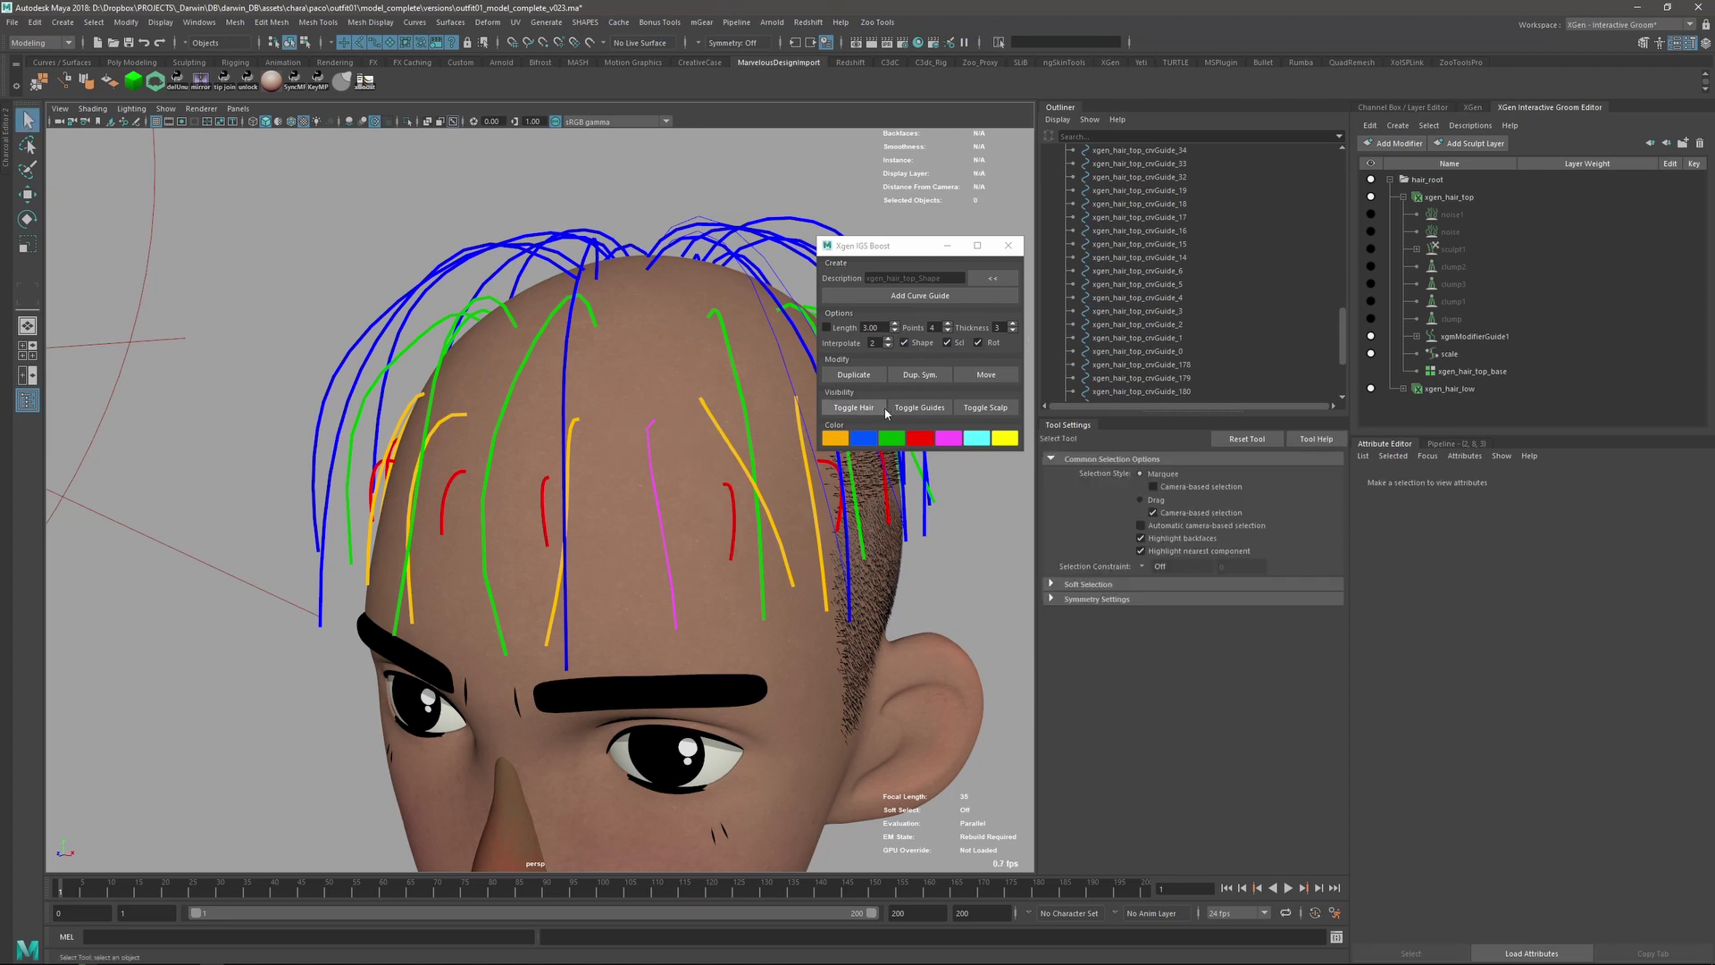
- Select the remaining magenta guide above the brow and remove it from the groom
{"action": "left_click_drag", "start_coordinate": [654, 463], "coordinate": [699, 496], "text": "alt"}
{"action": "left_click", "coordinate": [652, 447]}
{"action": "scroll", "coordinate": [652, 447], "scroll_direction": "down", "scroll_amount": 3}
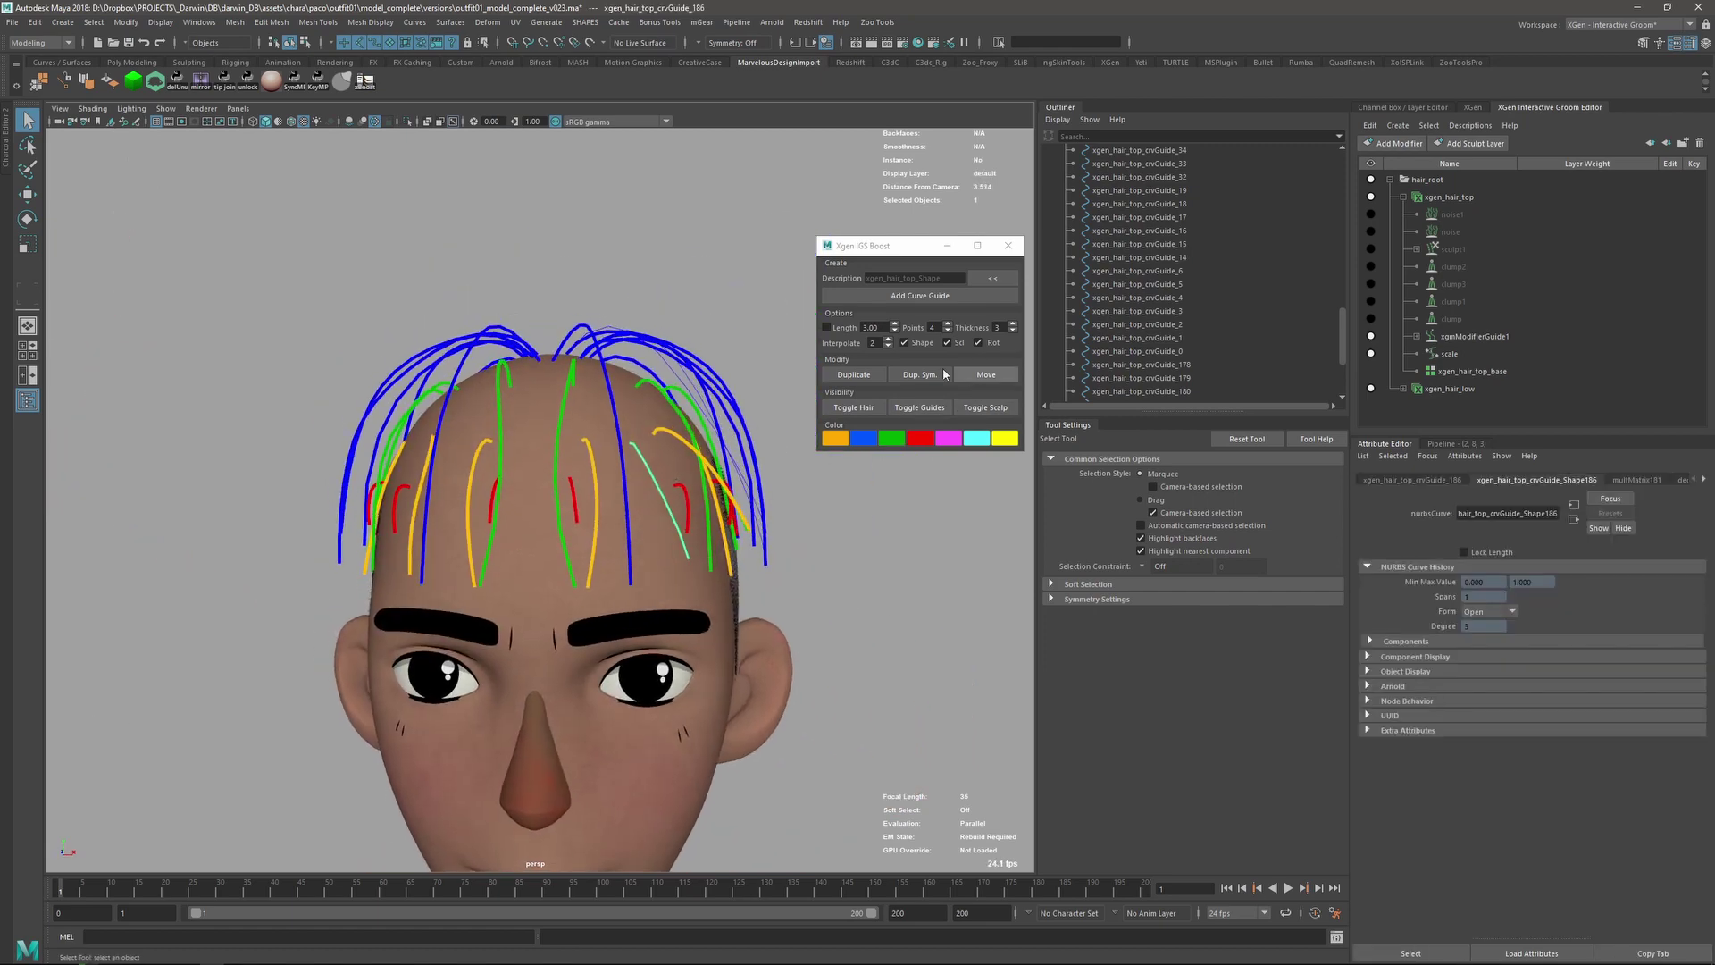
{"action": "middle_click_drag", "start_coordinate": [600, 500], "coordinate": [627, 477], "text": "alt"}
{"action": "key", "text": "ctrl+h"}
{"action": "key", "text": "ctrl+z"}
{"action": "key", "text": "ctrl+z"}
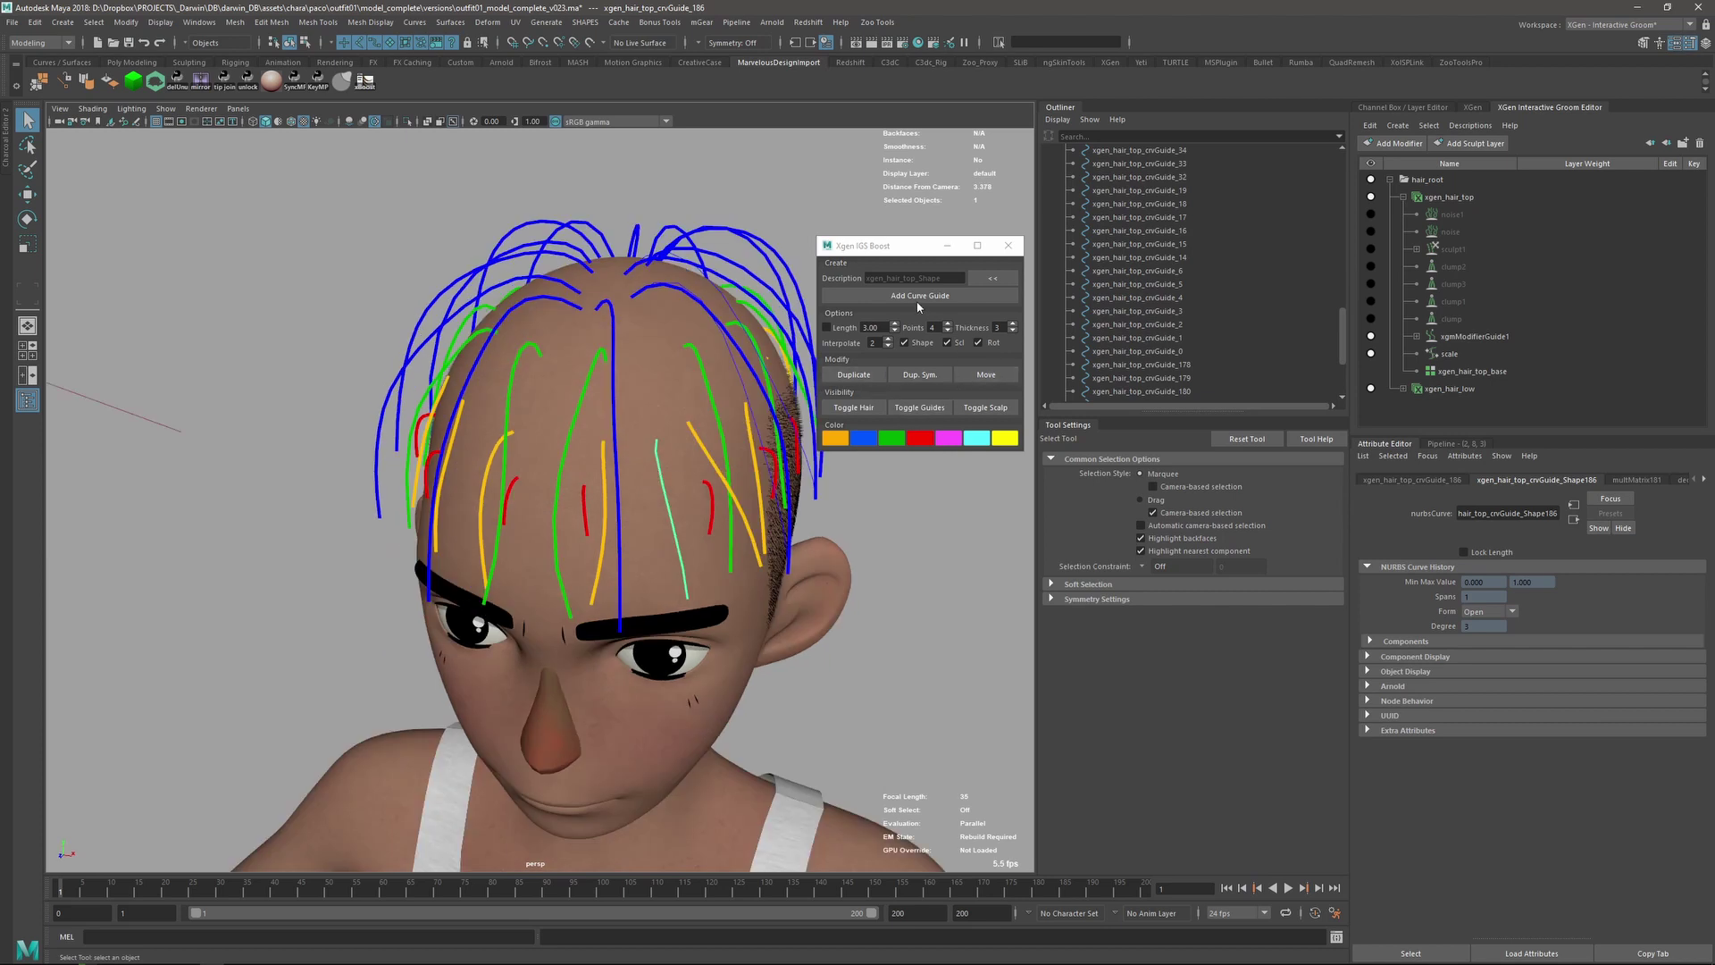
{"action": "left_click", "coordinate": [720, 478]}
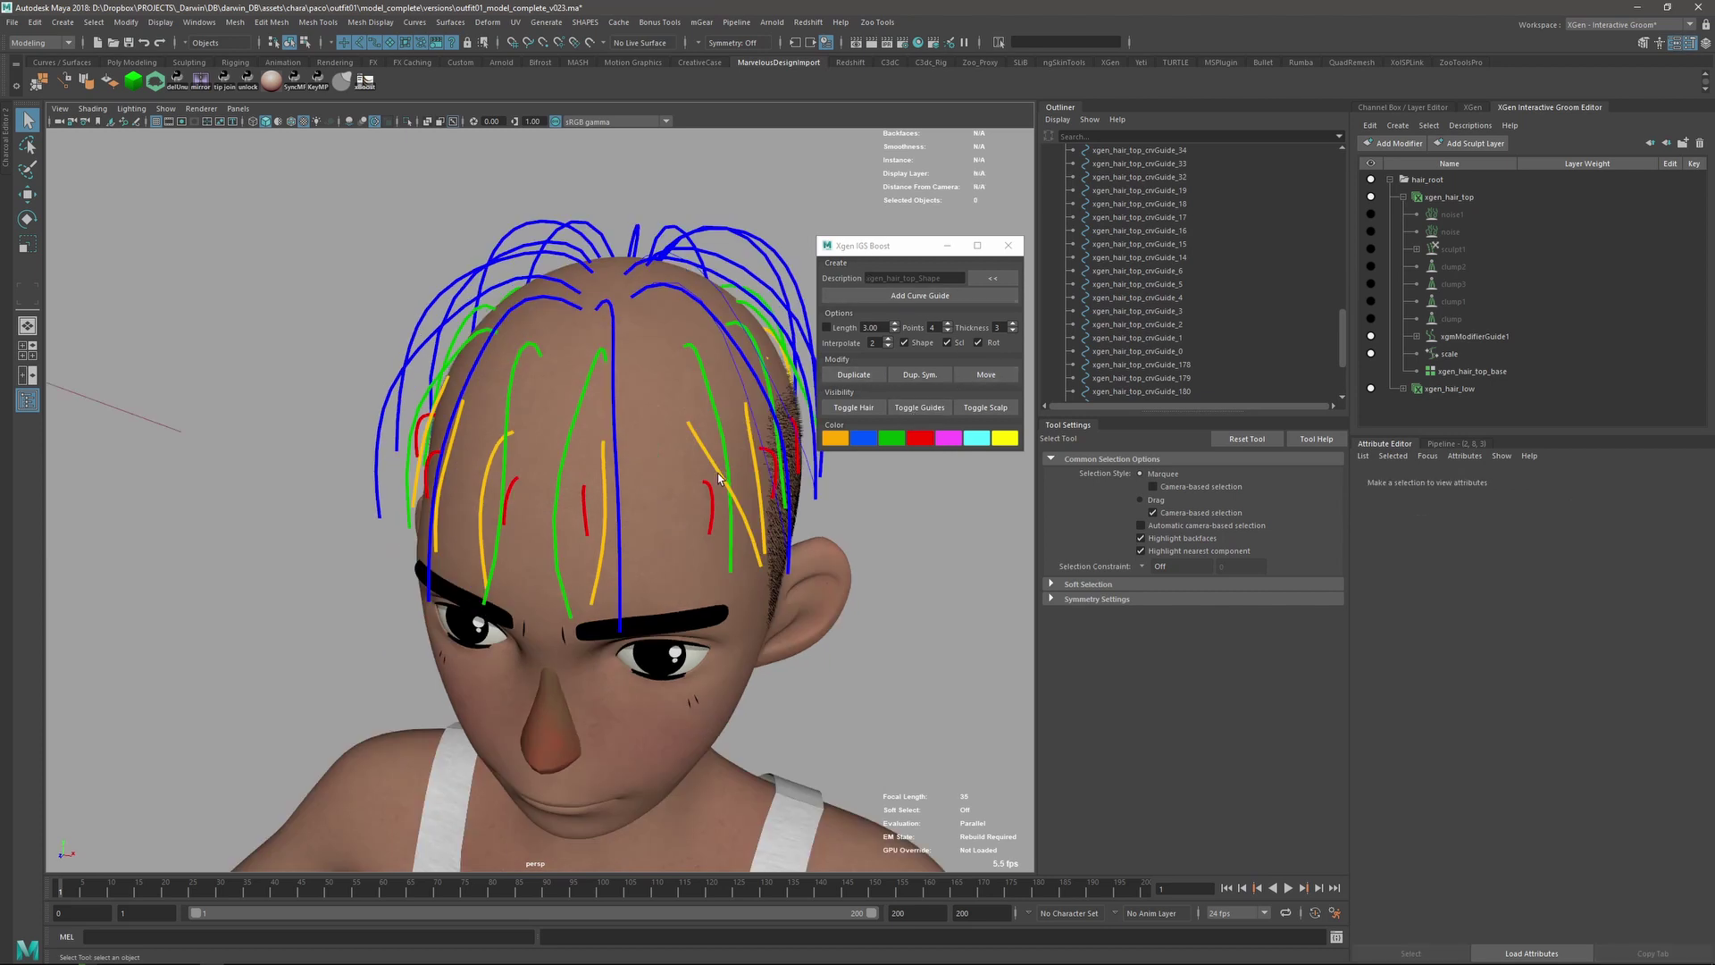
- Show the hair again and pull a control point of the blue side guide outward, away from the head
{"action": "left_click", "coordinate": [854, 407]}
{"action": "left_click_drag", "start_coordinate": [701, 373], "coordinate": [780, 313], "text": "alt"}
{"action": "left_click", "coordinate": [683, 396]}
{"action": "key", "text": "F8"}
{"action": "left_click", "coordinate": [707, 459]}
{"action": "key", "text": "w"}
{"action": "key", "text": "F8"}
{"action": "key", "text": "q"}
{"action": "left_click", "coordinate": [762, 551]}
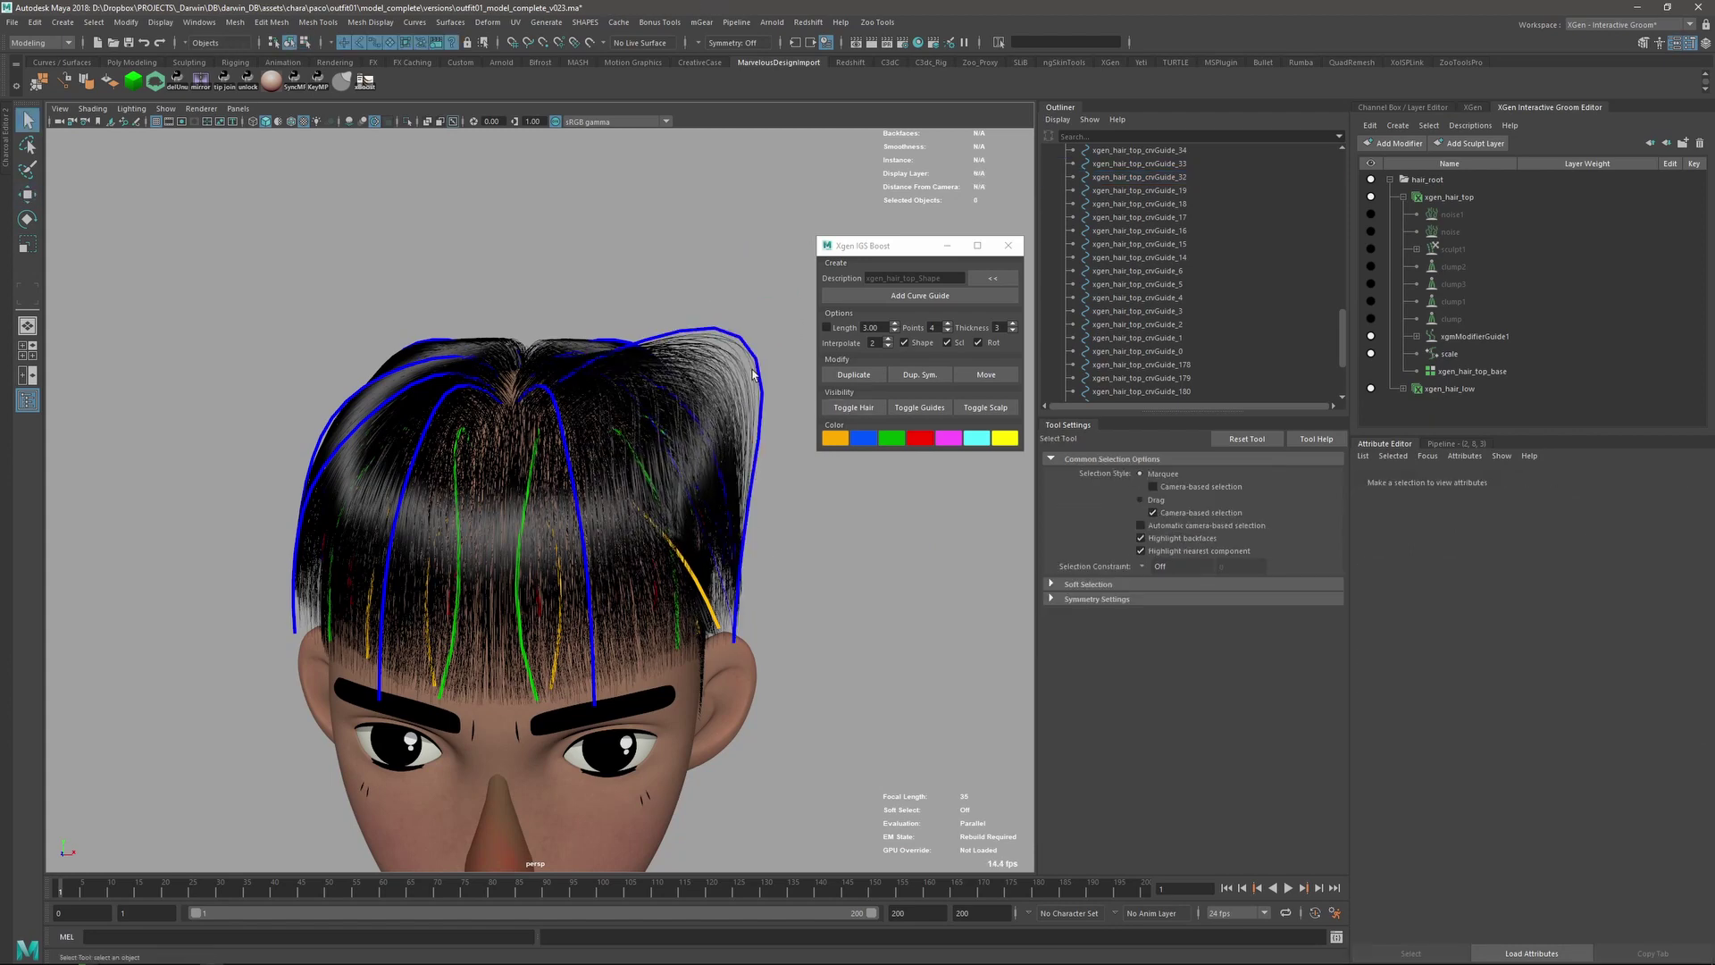
- Duplicate the reshaped side guide symmetrically, choosing Re Sym to redo its counterpart on the opposite side
{"action": "left_click", "coordinate": [757, 368]}
{"action": "scroll", "coordinate": [743, 387], "scroll_direction": "down", "scroll_amount": 2}
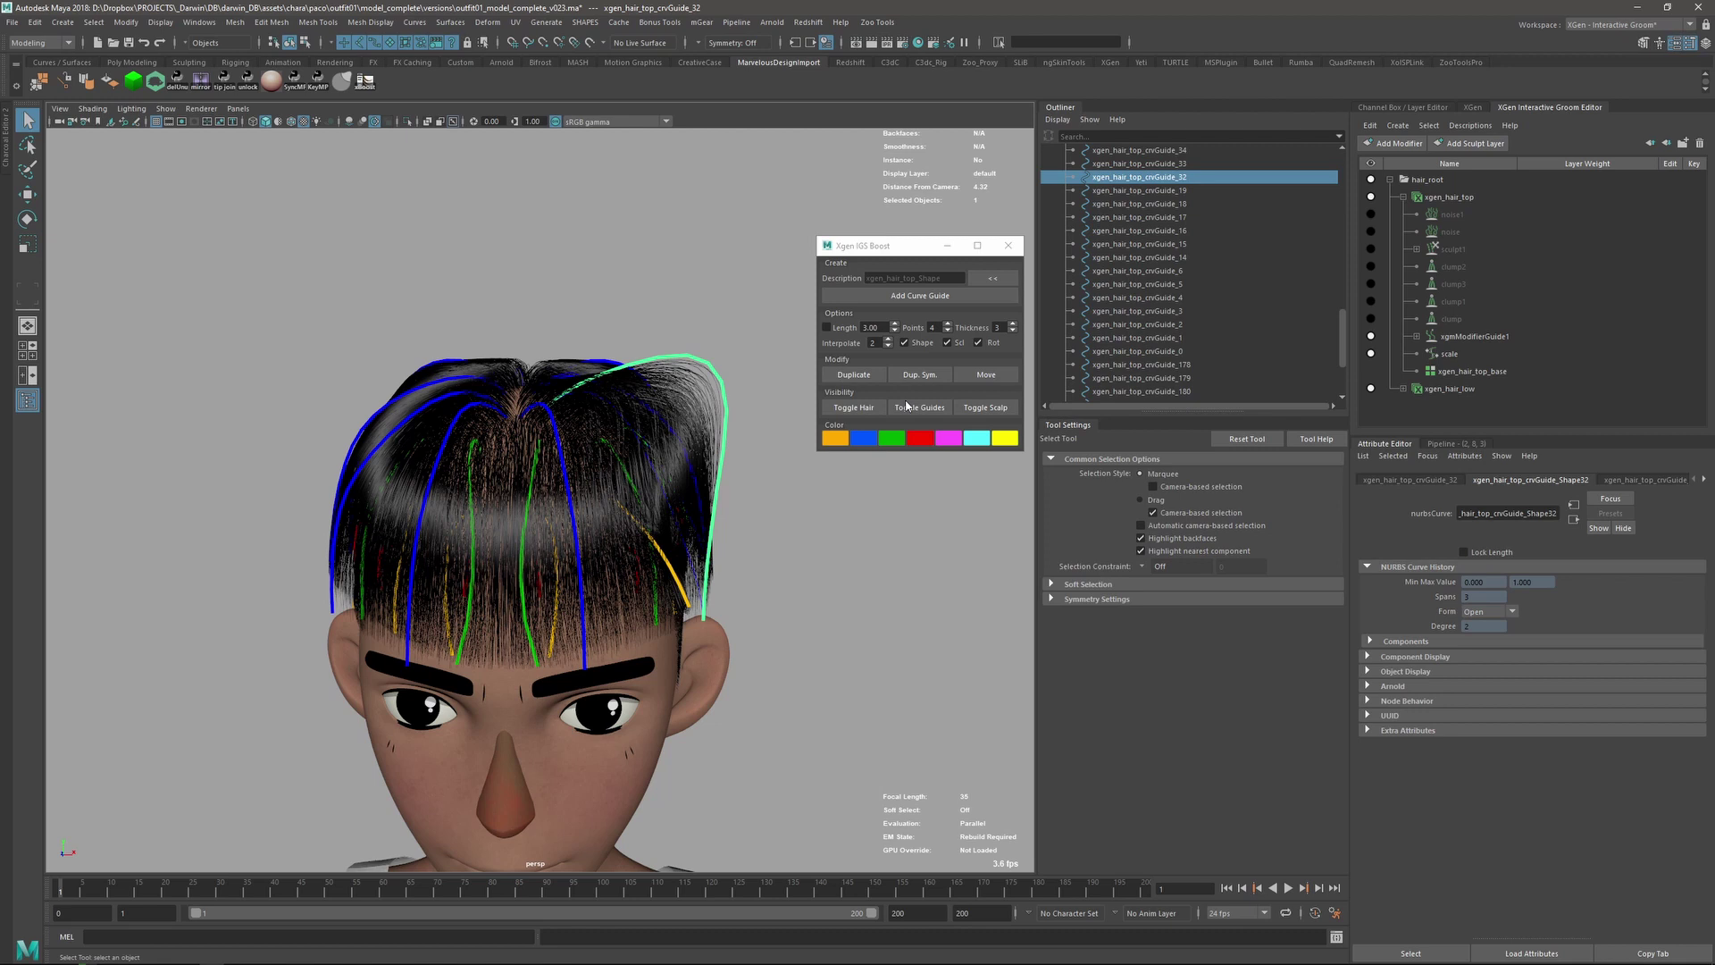
{"action": "left_click", "coordinate": [929, 377]}
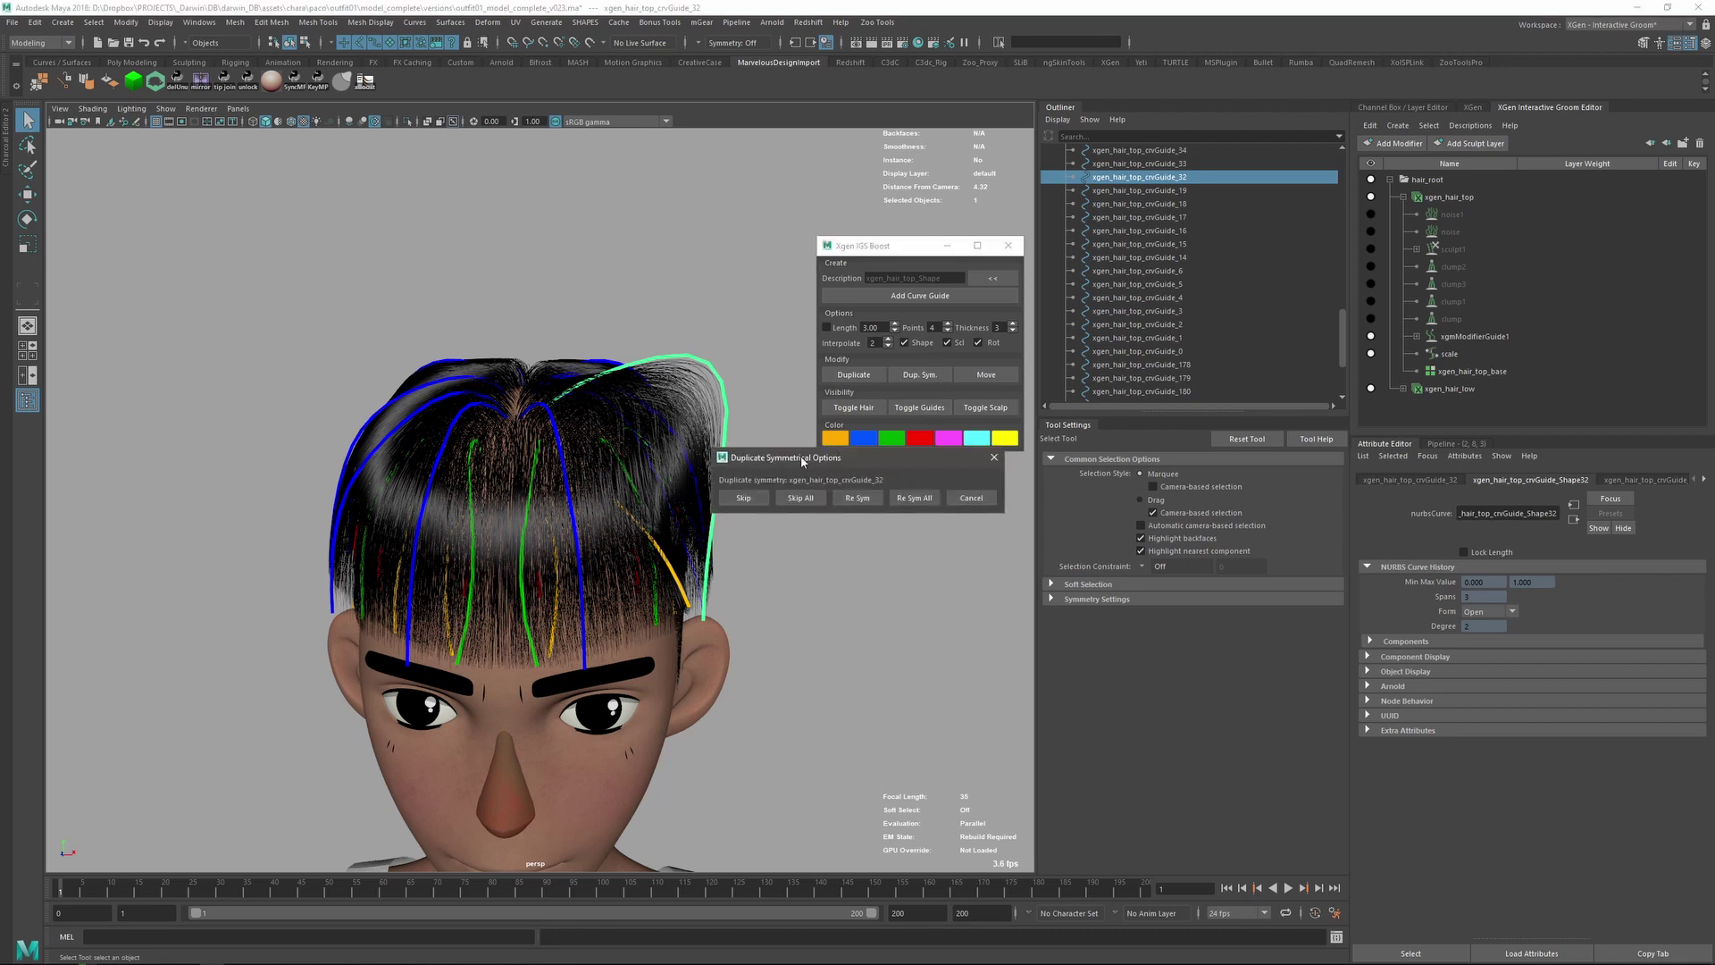
{"action": "left_click_drag", "start_coordinate": [803, 462], "coordinate": [649, 235]}
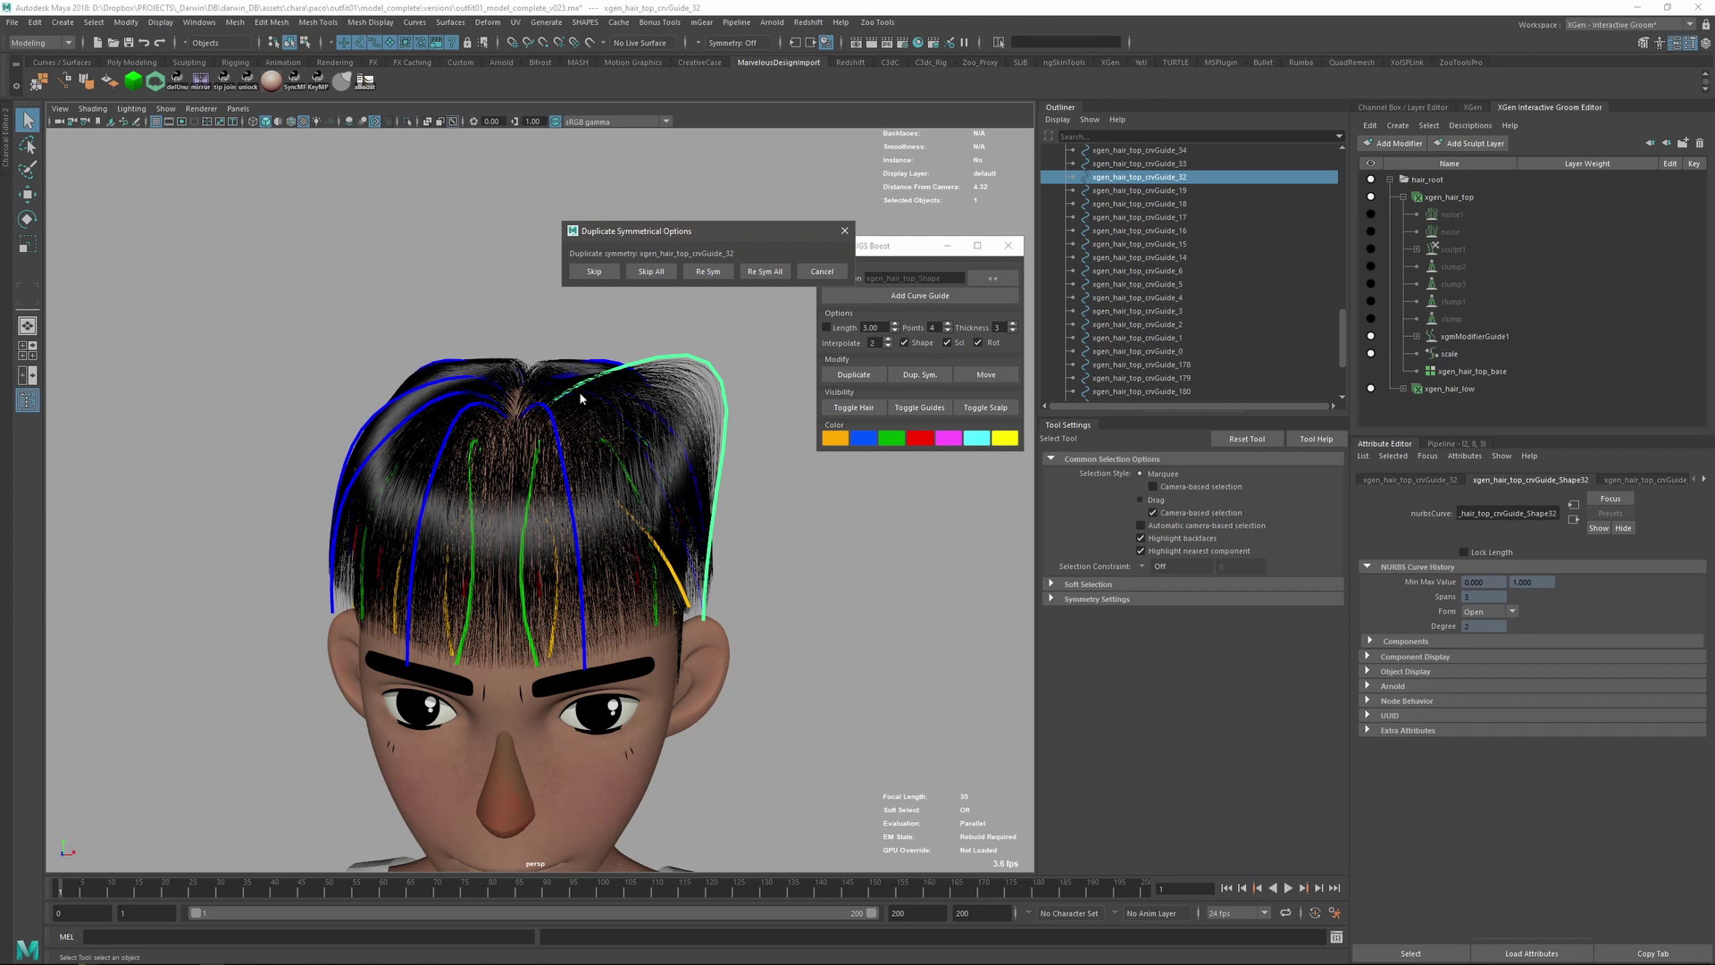
{"action": "left_click", "coordinate": [712, 271]}
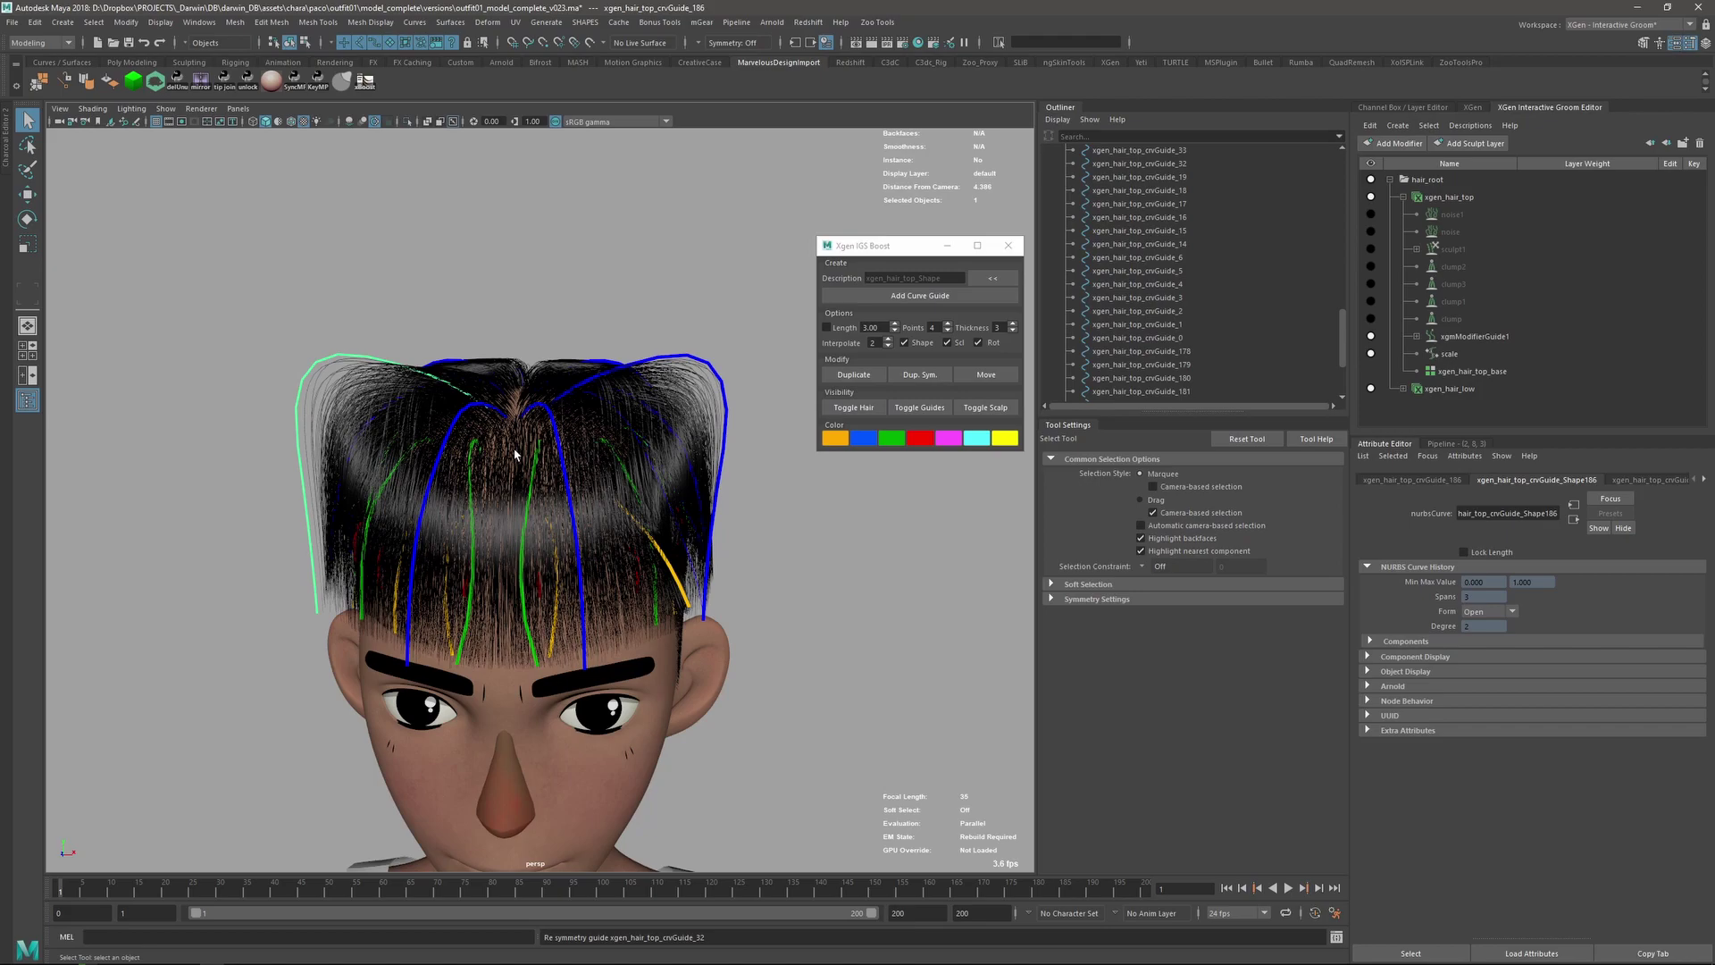
- Select the leftover guide rooted at the reshaped side guide and delete it
{"action": "left_click_drag", "start_coordinate": [486, 349], "coordinate": [679, 440], "text": "alt"}
{"action": "left_click_drag", "start_coordinate": [588, 386], "coordinate": [587, 414], "text": "alt"}
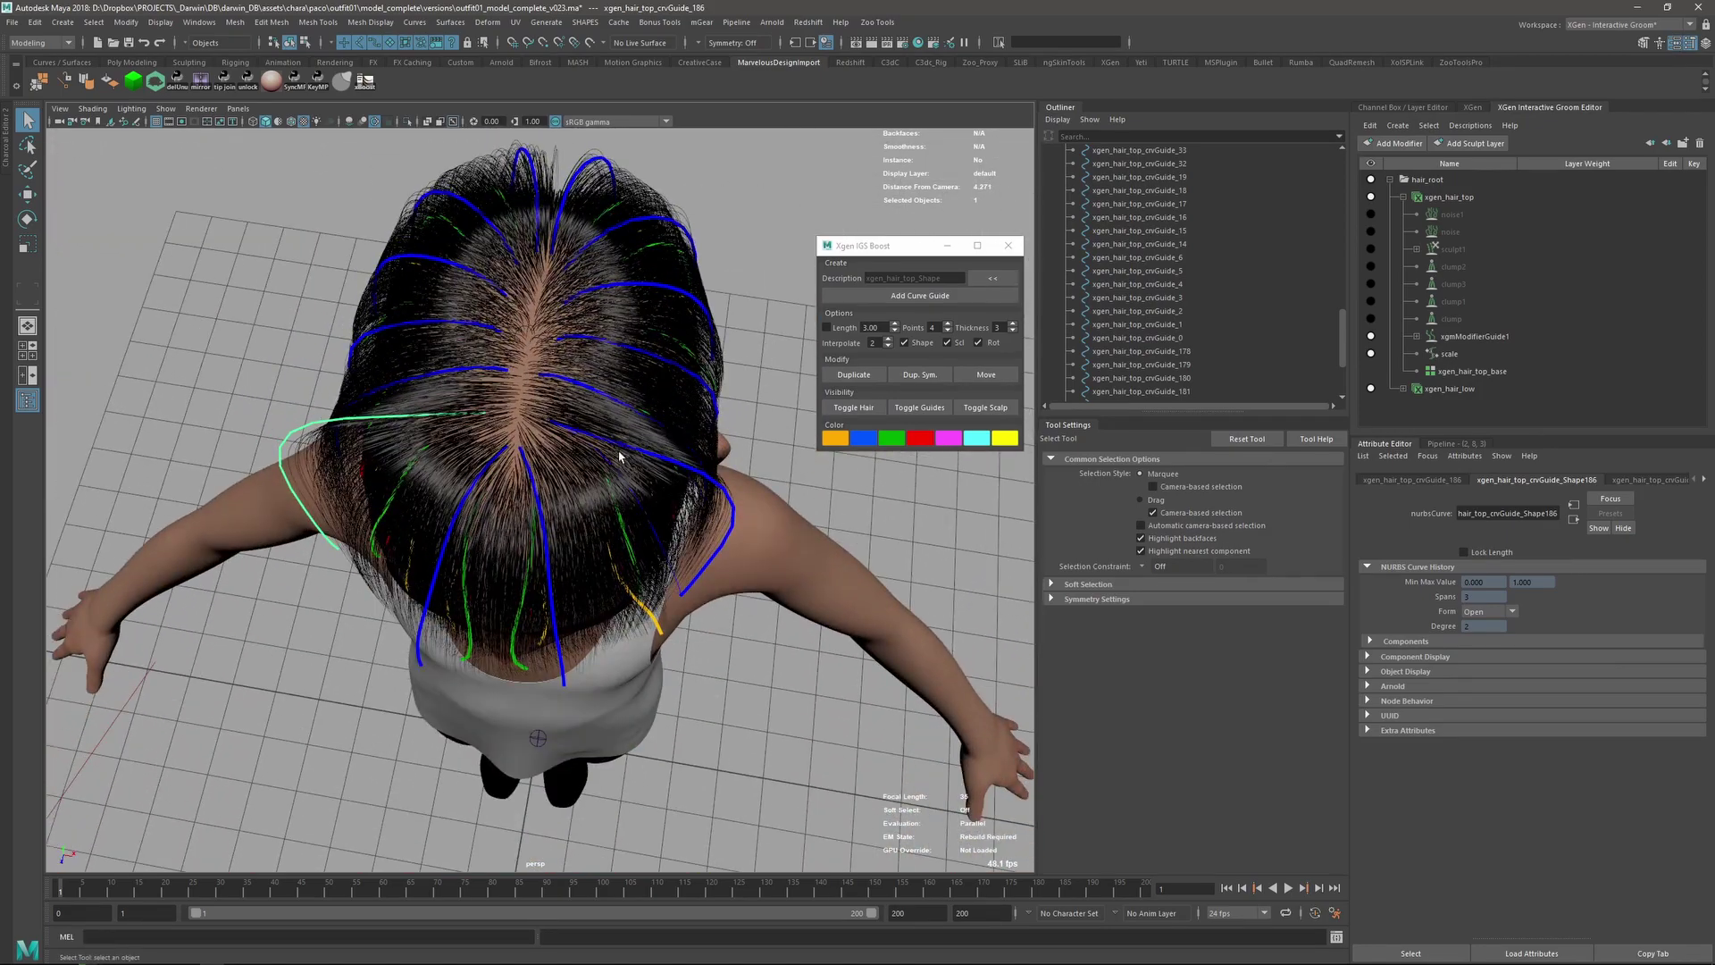
{"action": "left_click", "coordinate": [623, 482]}
{"action": "left_click_drag", "start_coordinate": [670, 563], "coordinate": [628, 479], "text": "alt"}
{"action": "key", "text": "w"}
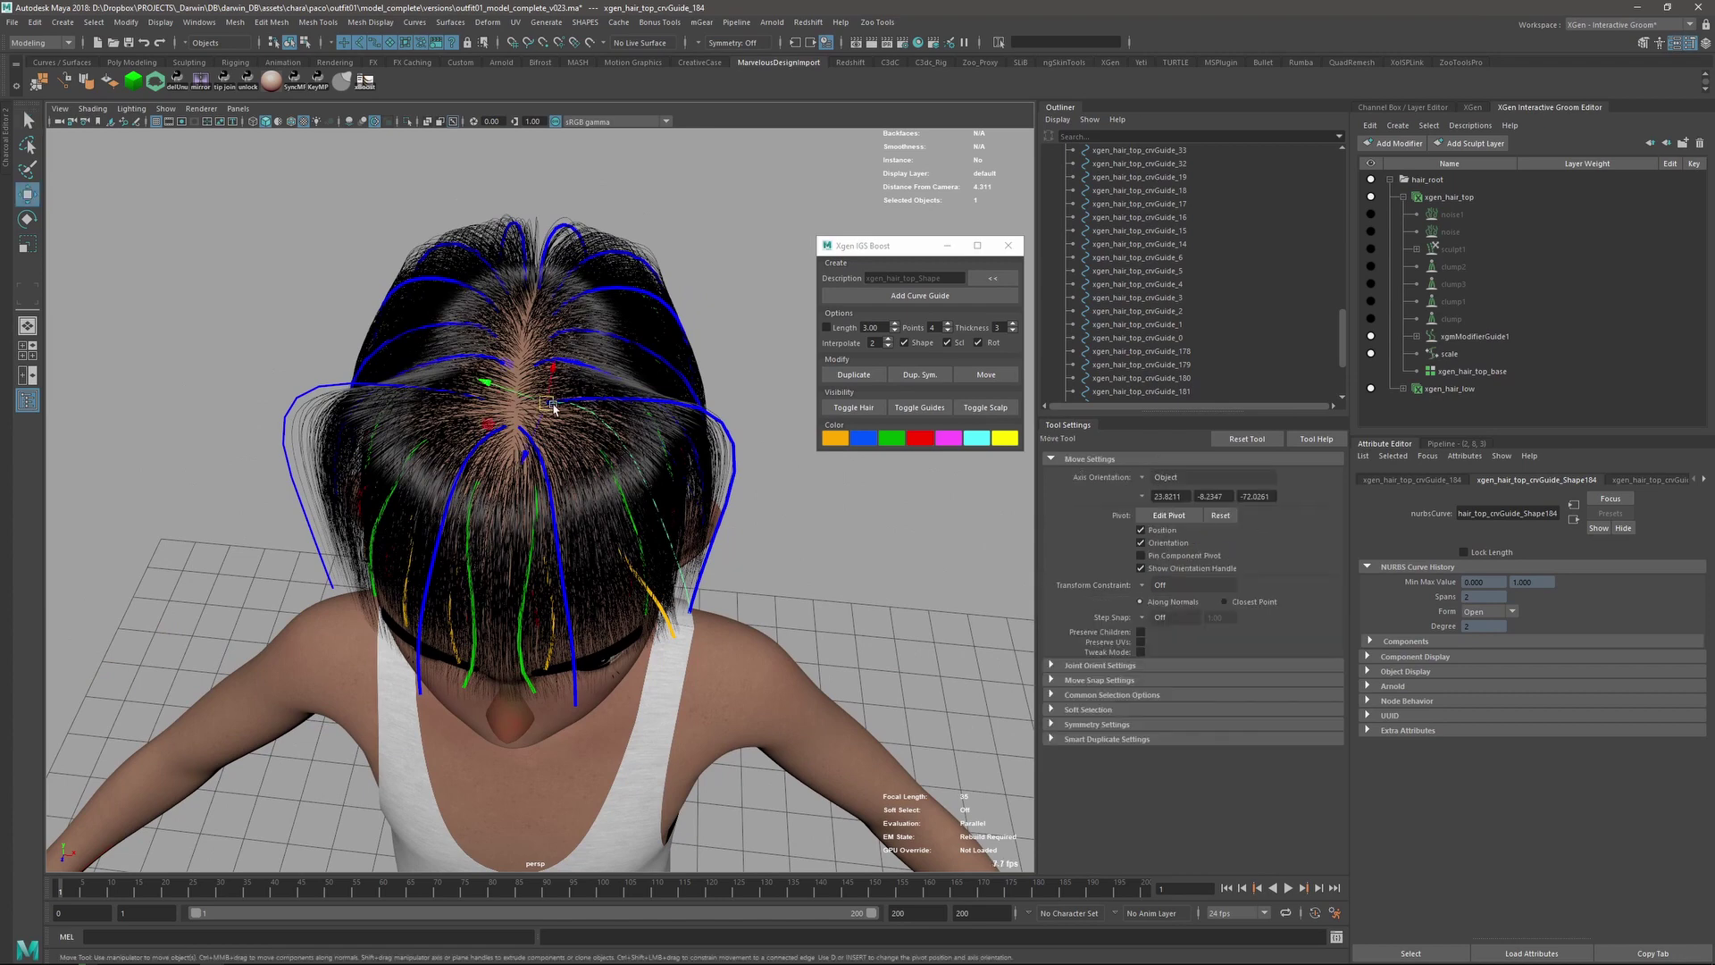
{"action": "left_click_drag", "start_coordinate": [549, 403], "coordinate": [595, 441]}
{"action": "key", "text": "Delete"}
- Switch the viewport to wireframe and delete the extra guides xgen_hair_top_crvGuide_182 through xgen_hair_top_crvGuide_185
{"action": "left_click_drag", "start_coordinate": [670, 545], "coordinate": [663, 503], "text": "alt"}
{"action": "left_click", "coordinate": [658, 500]}
{"action": "scroll", "coordinate": [1226, 331], "scroll_direction": "down", "scroll_amount": 2}
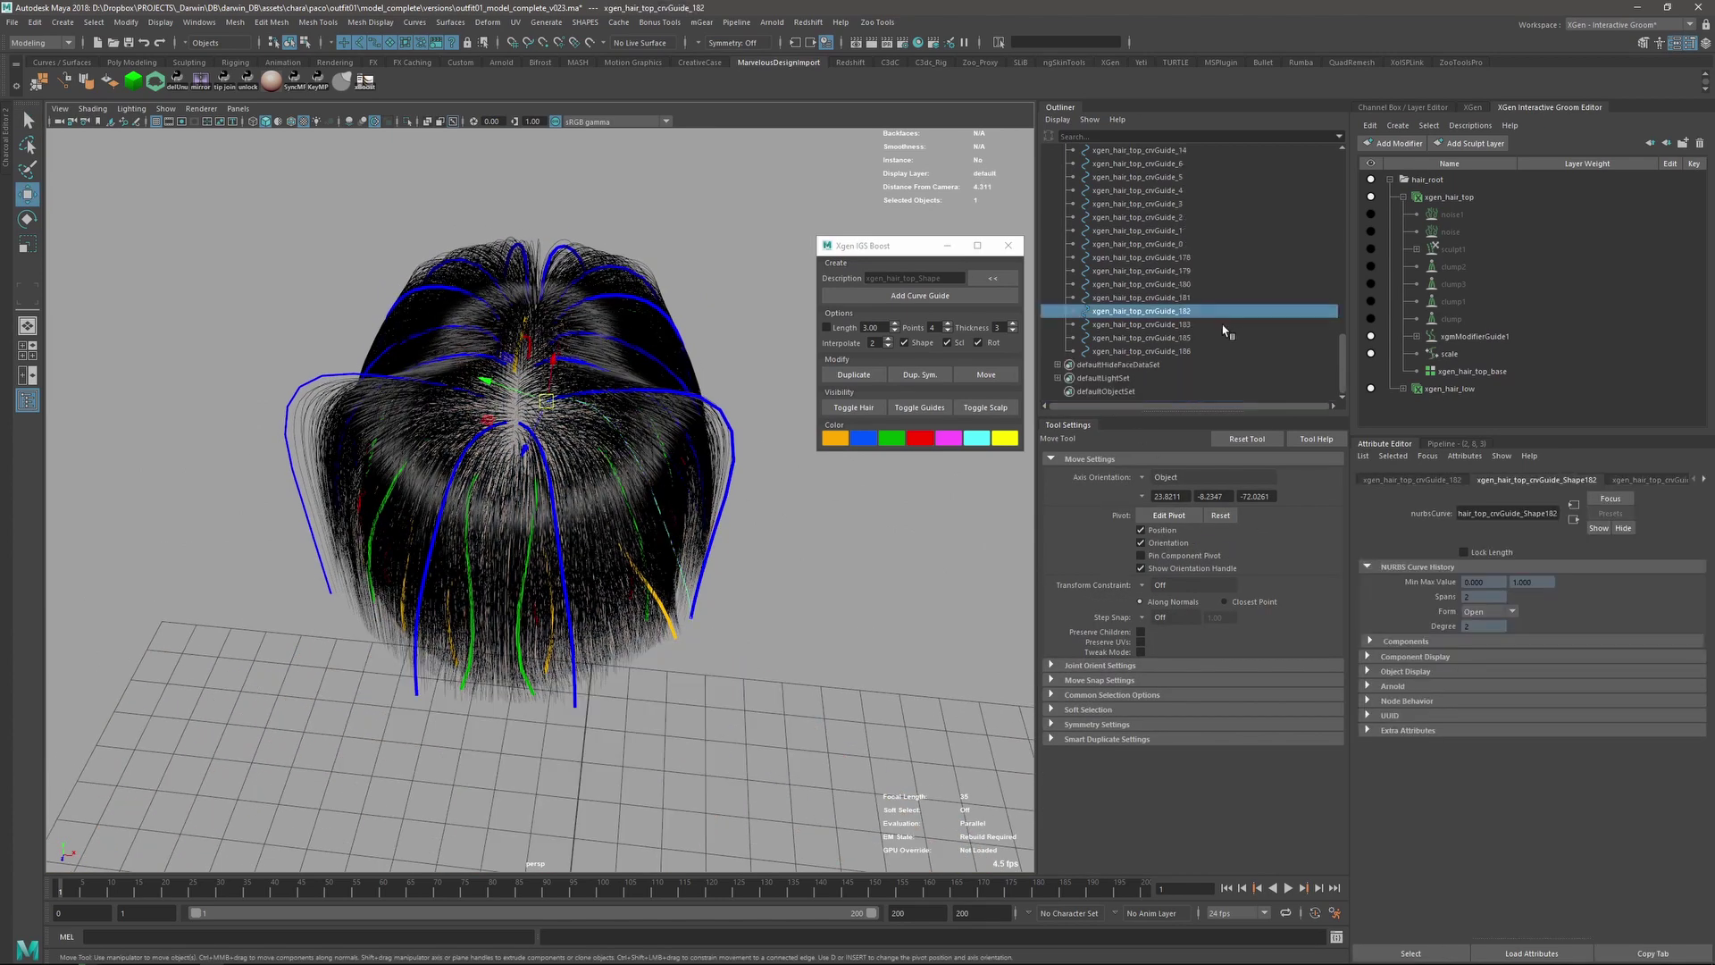
{"action": "left_click", "coordinate": [1182, 337], "text": "shift"}
{"action": "left_click_drag", "start_coordinate": [812, 521], "coordinate": [673, 582], "text": "alt"}
{"action": "key", "text": "4"}
{"action": "key", "text": "Delete"}
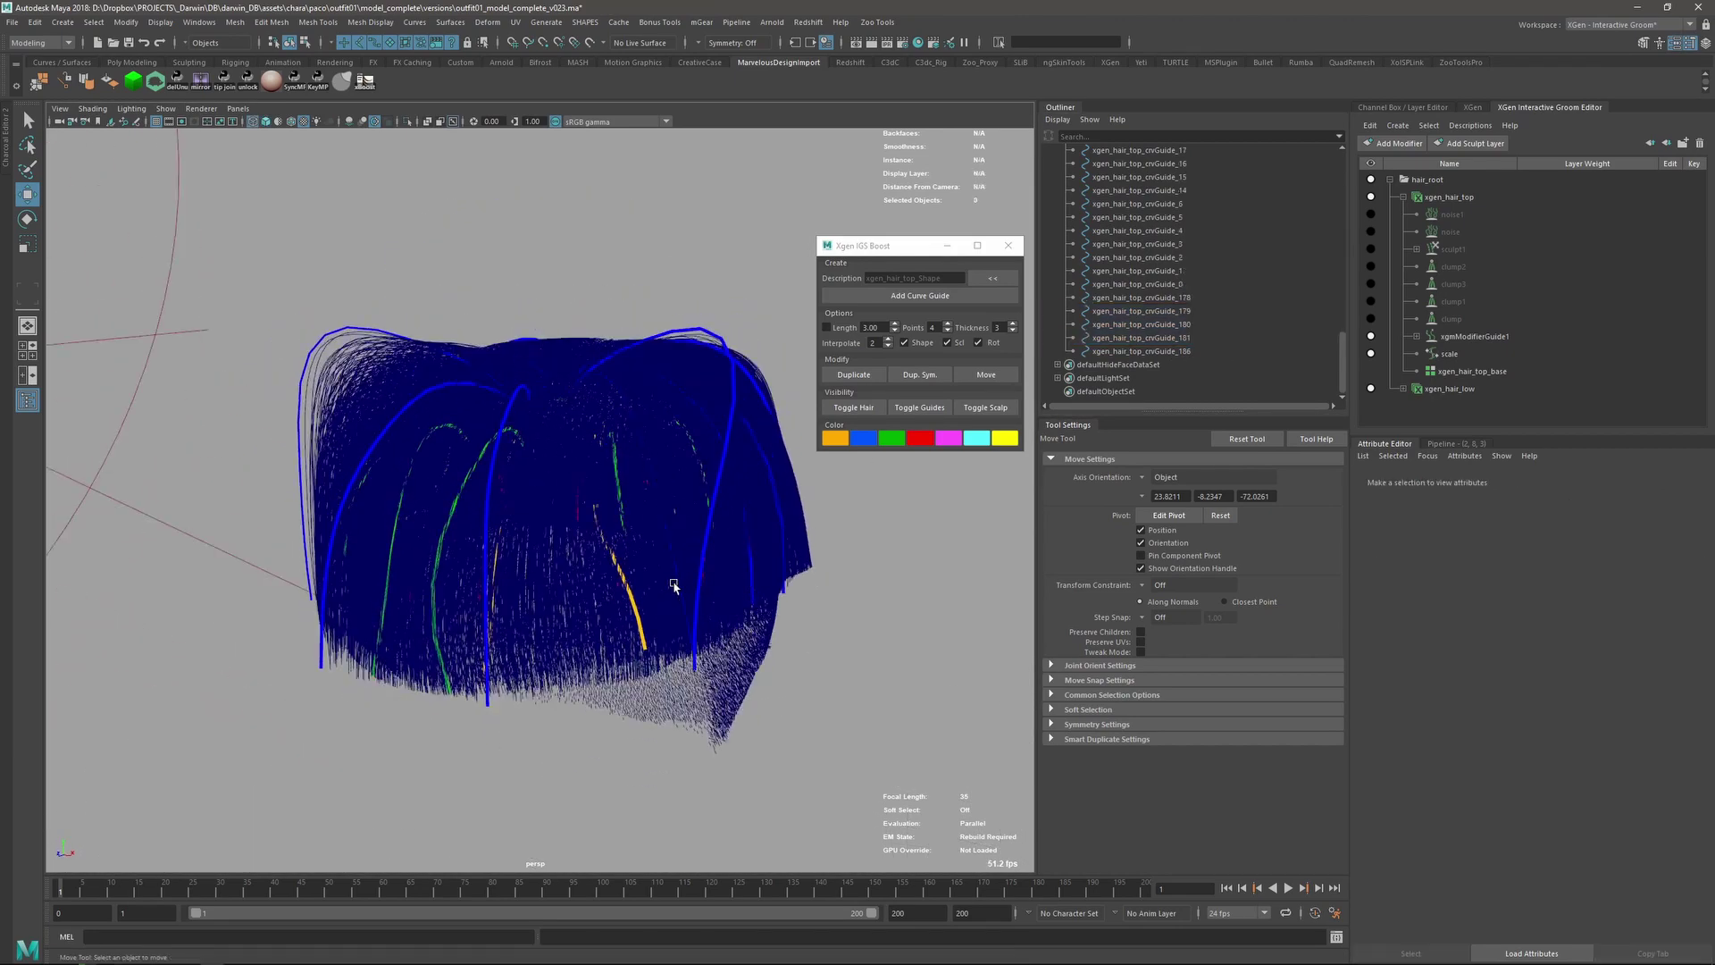
- Delete the remaining extra guides, including the range from xgen_hair_top_crvGuide_178 to xgen_hair_top_crvGuide_186
{"action": "left_click", "coordinate": [692, 509]}
{"action": "key", "text": "Delete"}
{"action": "left_click", "coordinate": [1194, 350]}
{"action": "left_click", "coordinate": [1189, 312]}
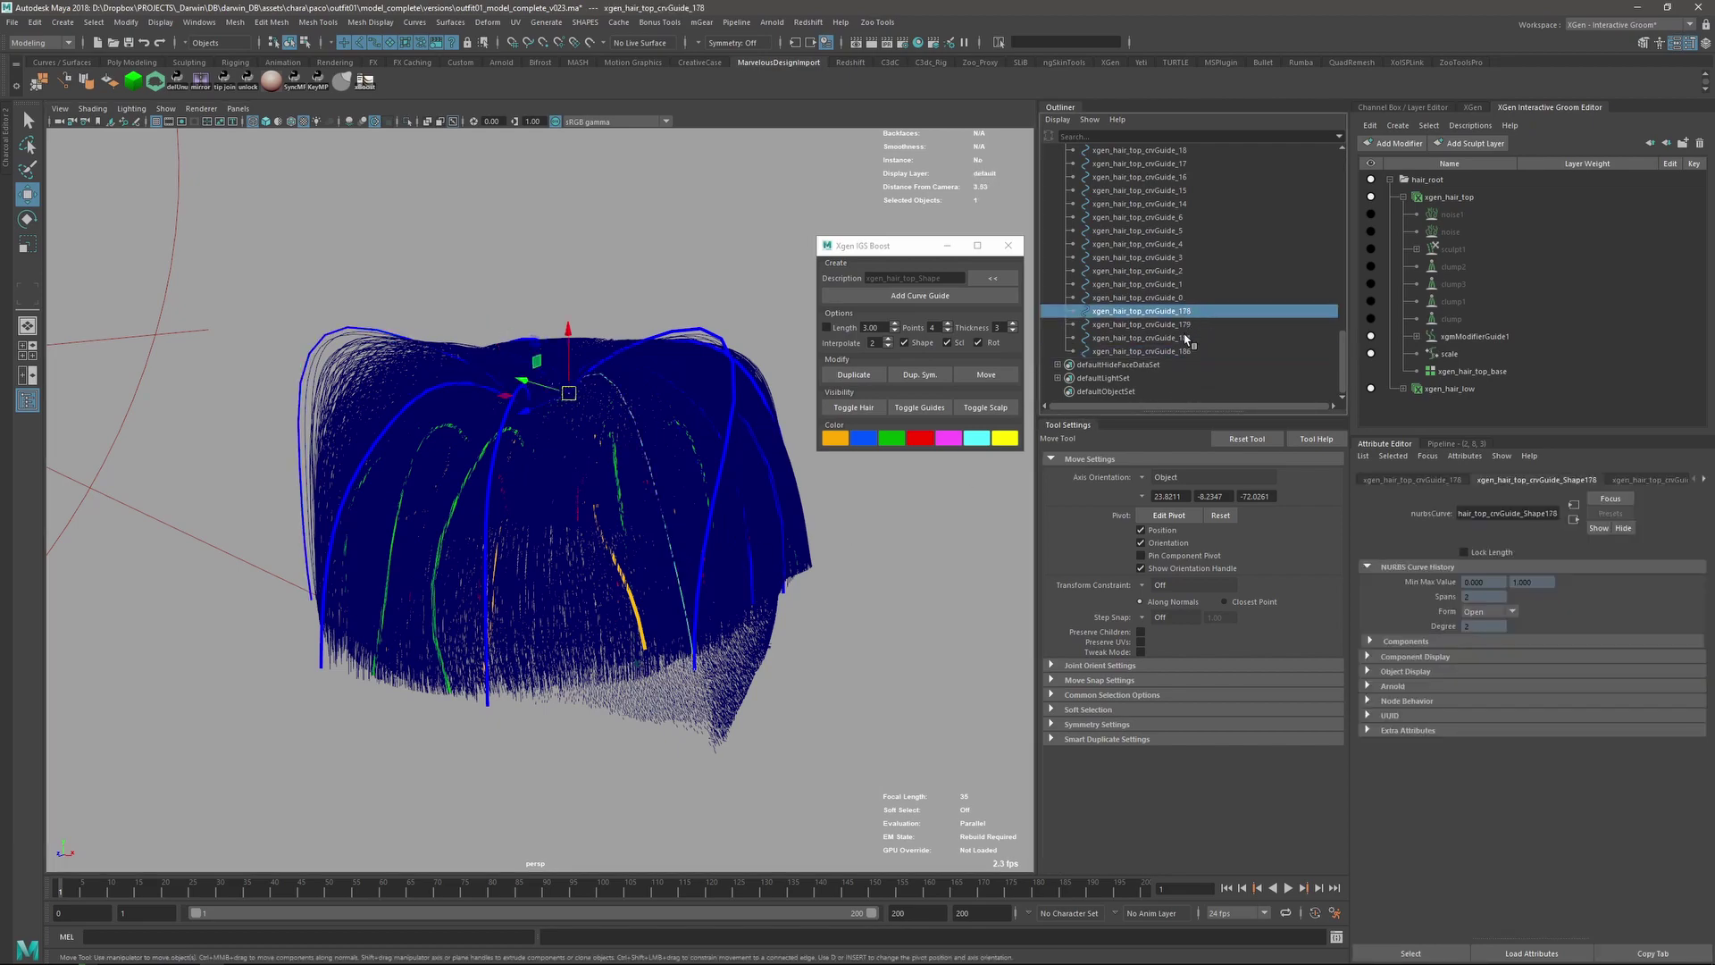
{"action": "left_click", "coordinate": [1182, 349], "text": "shift"}
{"action": "key", "text": "Delete"}
- Return the viewport to shaded display and make a fresh symmetrical duplicate of the outward-pulled blue guide xgen_hair_top_crvGuide_32
{"action": "mouse_move", "coordinate": [605, 415]}
{"action": "left_mouse_down", "text": "alt"}
{"action": "mouse_move", "coordinate": [613, 474]}
{"action": "mouse_move", "coordinate": [673, 494]}
{"action": "mouse_move", "coordinate": [729, 459]}
{"action": "left_mouse_up", "text": "alt"}
{"action": "key", "text": "5"}
{"action": "key", "text": "4"}
{"action": "left_click", "coordinate": [760, 384]}
{"action": "left_click_drag", "start_coordinate": [755, 389], "coordinate": [724, 463], "text": "alt"}
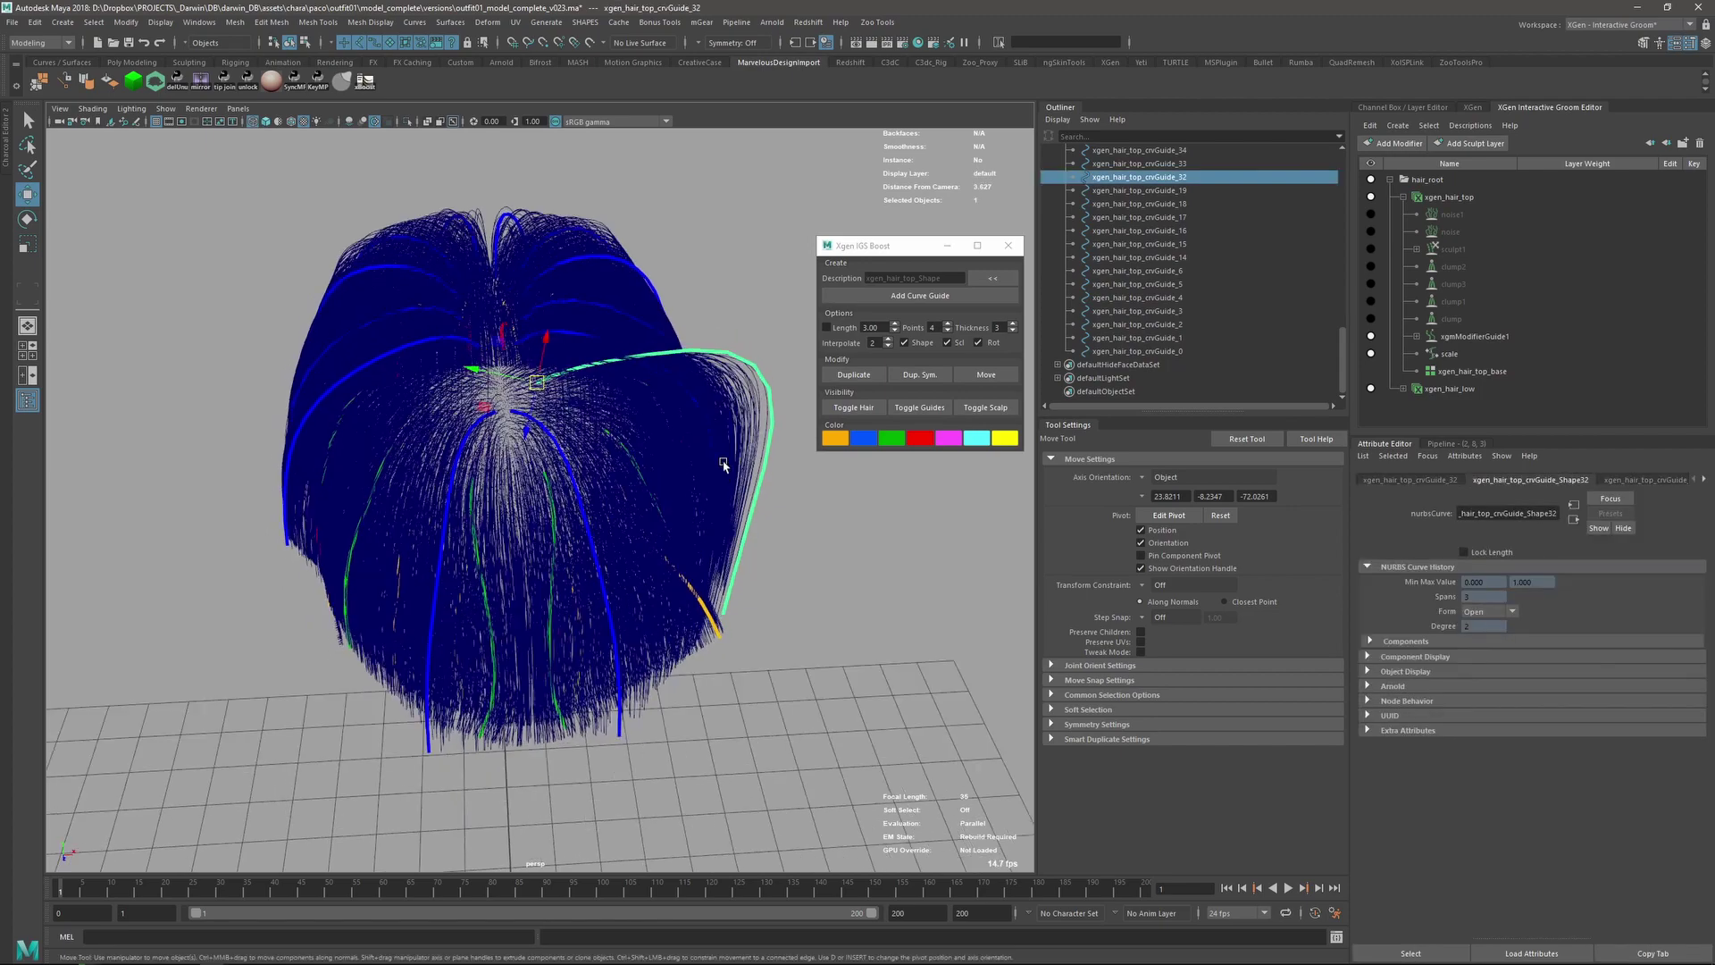
{"action": "key", "text": "5"}
{"action": "left_click_drag", "start_coordinate": [747, 391], "coordinate": [829, 427], "text": "alt"}
{"action": "left_click", "coordinate": [921, 374]}
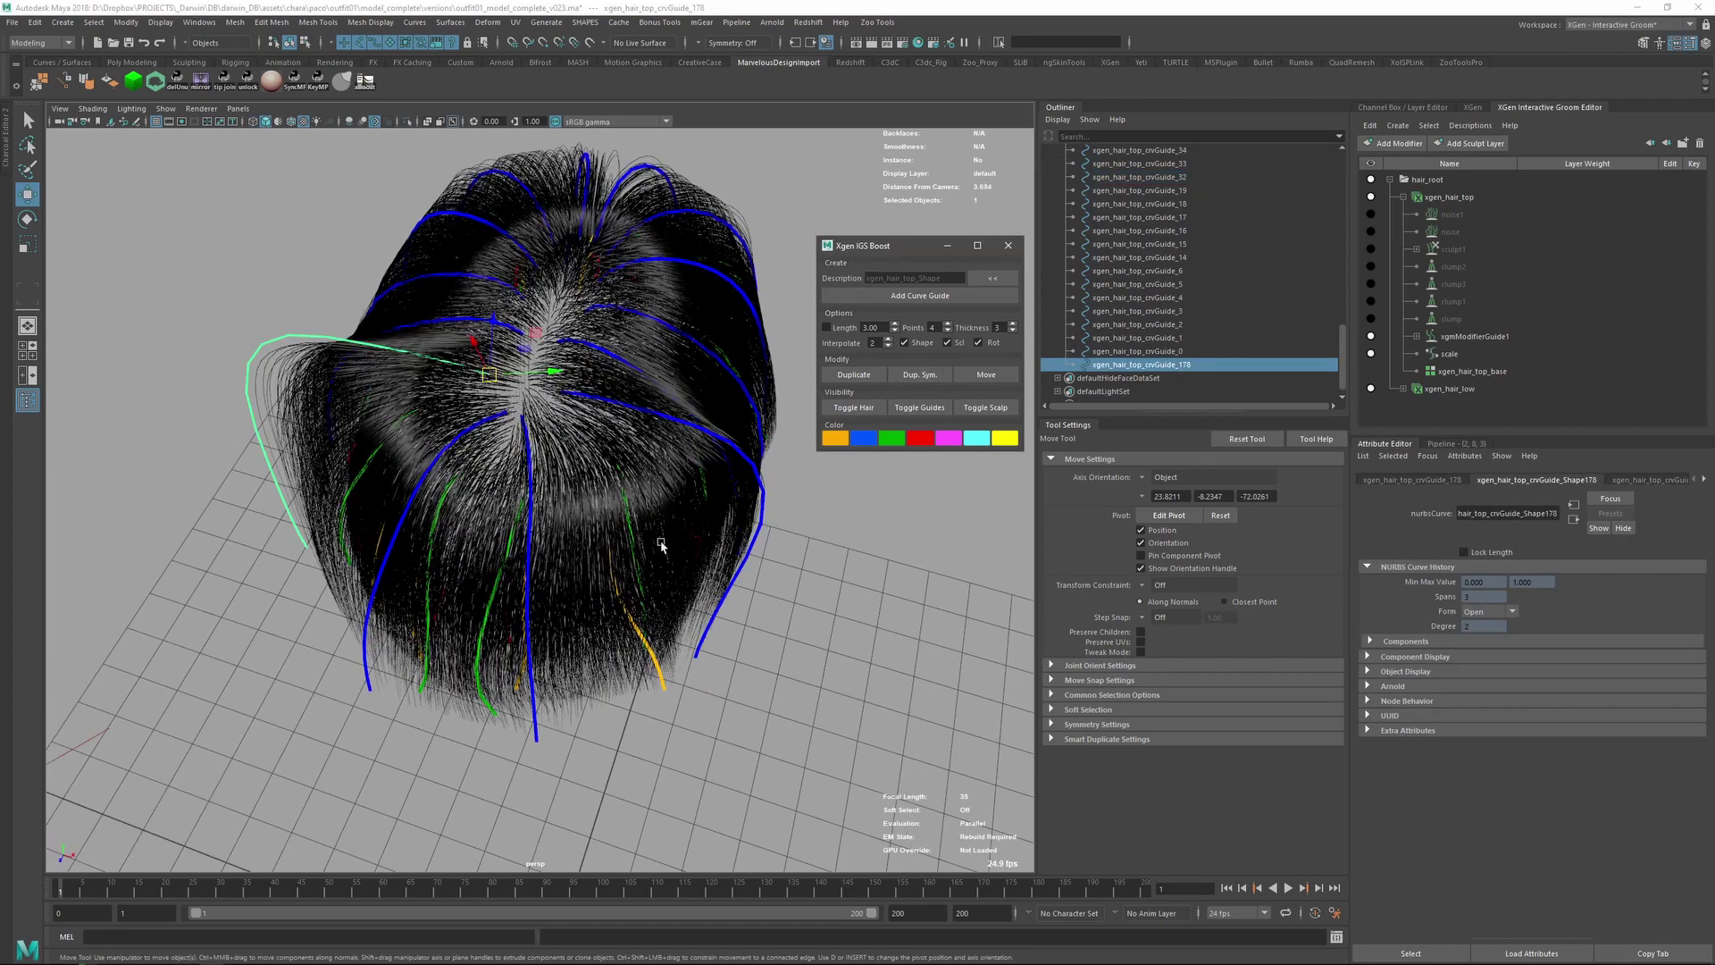
- Move guide xgen_hair_top_crvGuide_32 along the scalp to the front hair, beside the orange guide
{"action": "left_click_drag", "start_coordinate": [659, 538], "coordinate": [547, 435], "text": "alt"}
{"action": "key", "text": "q"}
{"action": "left_click", "coordinate": [695, 476]}
{"action": "key", "text": "e"}
{"action": "left_click", "coordinate": [983, 374]}
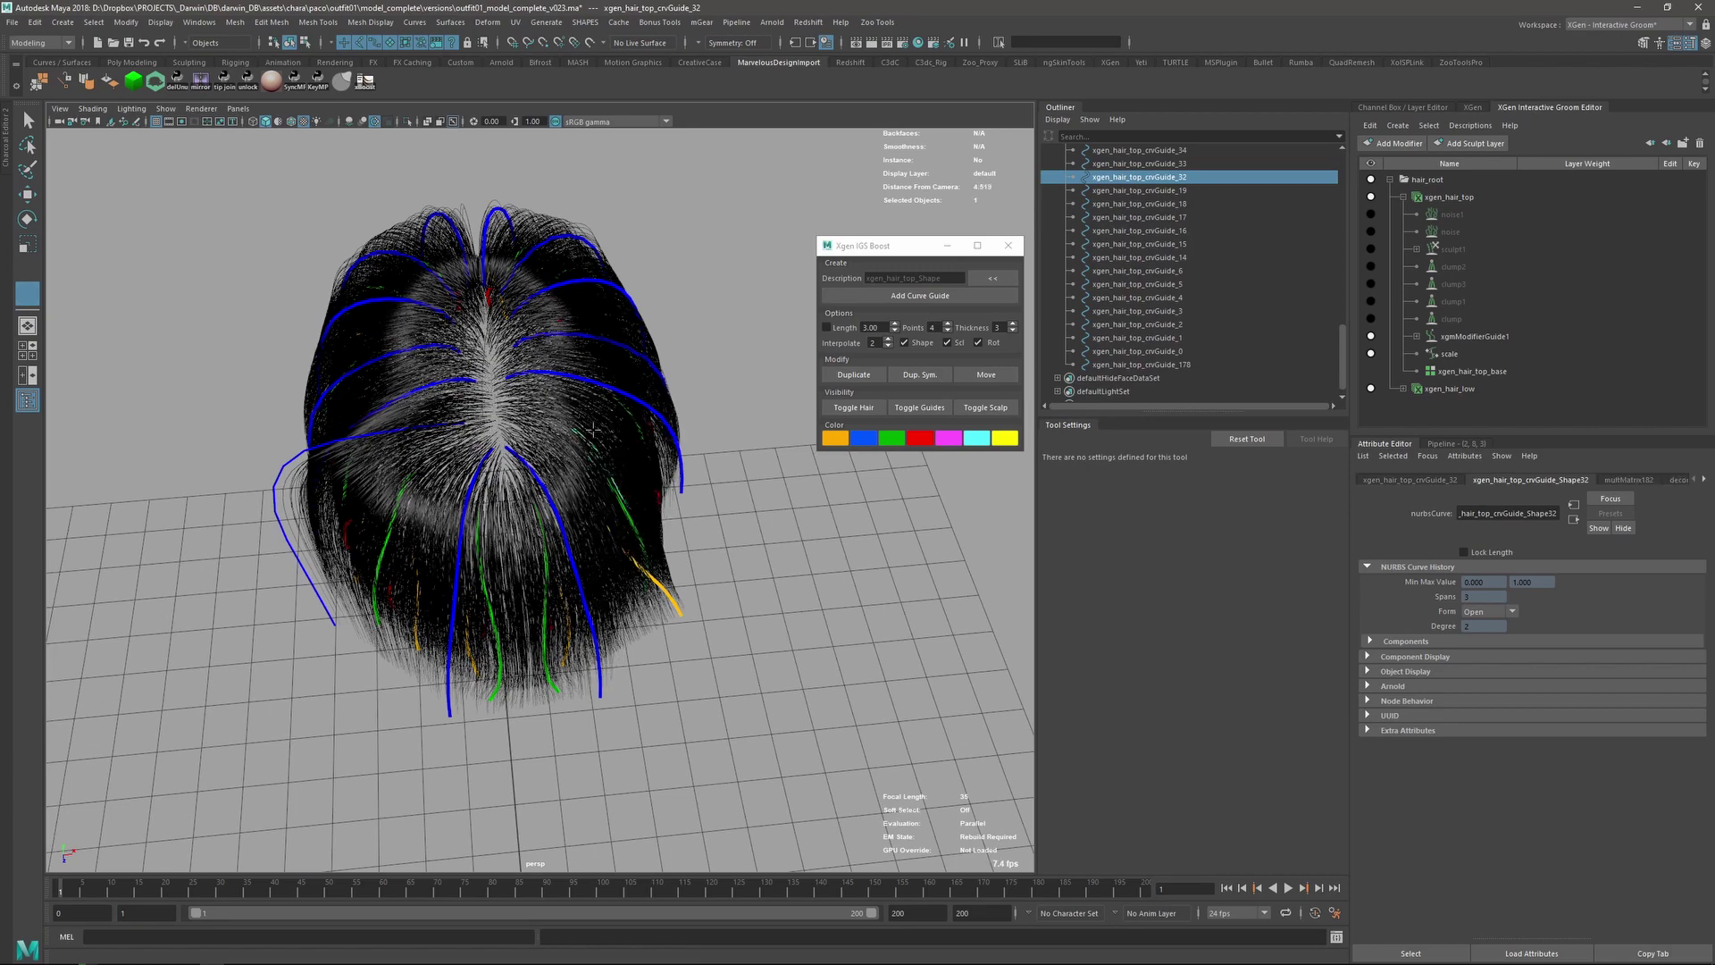
{"action": "left_click_drag", "start_coordinate": [593, 429], "coordinate": [611, 484], "text": "alt"}
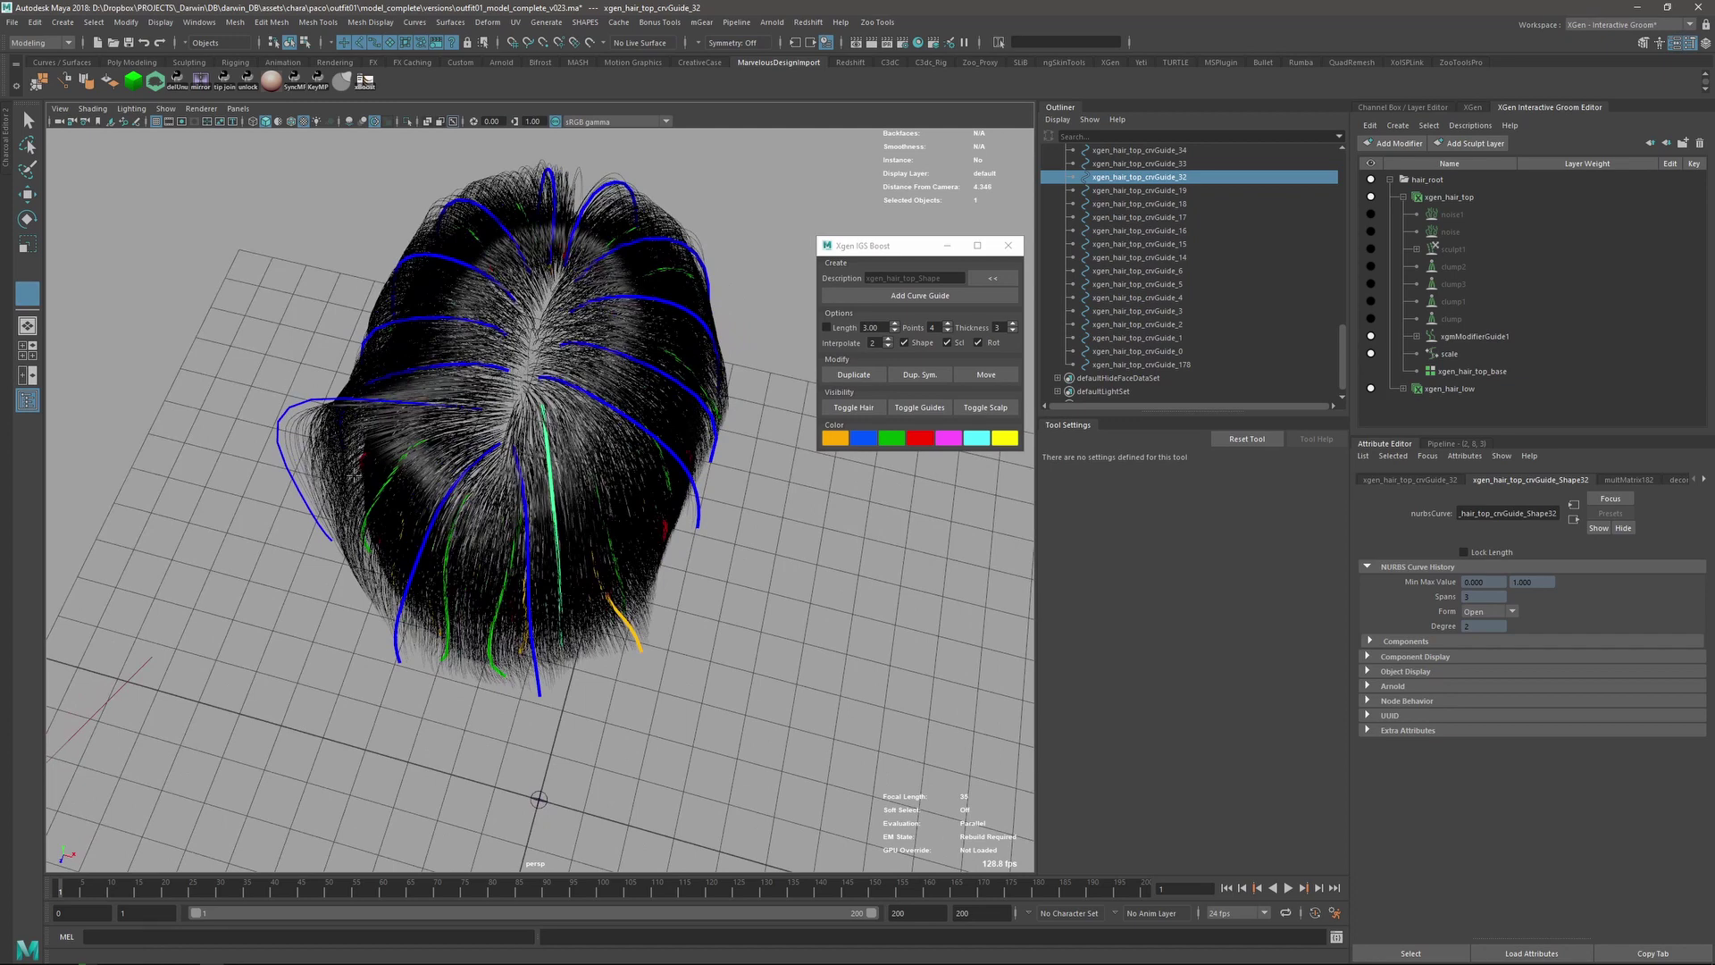
{"action": "middle_click_drag", "start_coordinate": [444, 574], "coordinate": [490, 605], "text": "alt"}
{"action": "scroll", "coordinate": [491, 606], "scroll_direction": "up", "scroll_amount": 2}
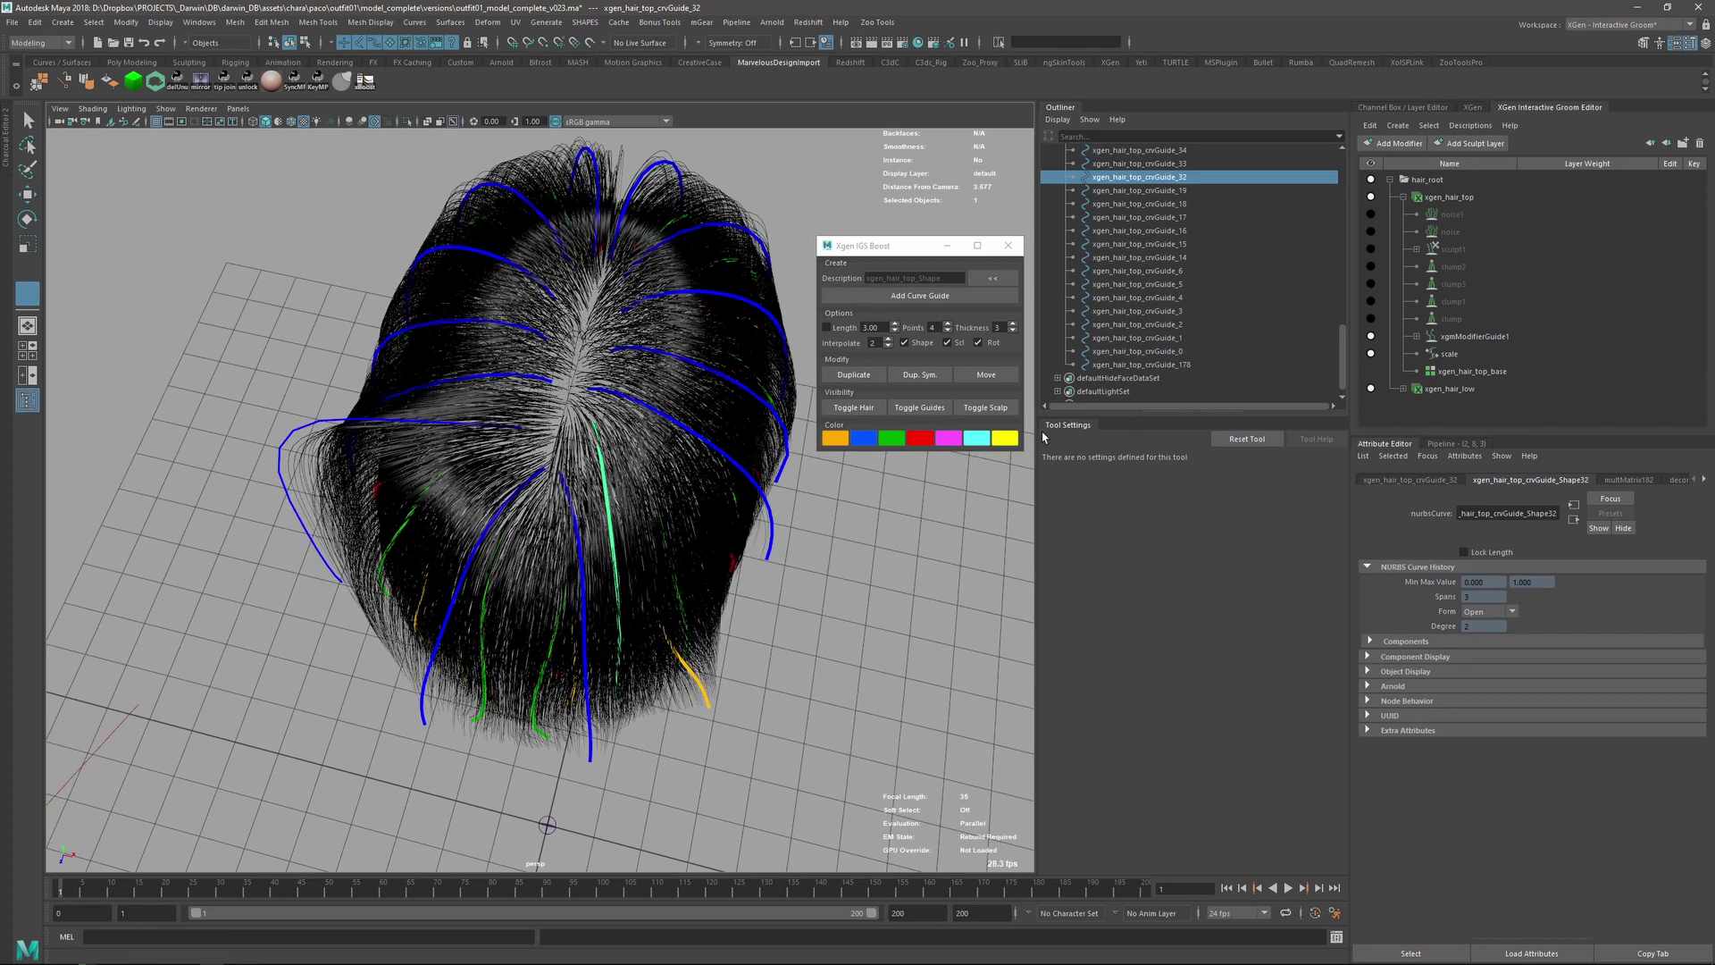
- Mirror the moved guide xgen_hair_top_crvGuide_32 with Re Sym, and mirror its counterpart xgen_hair_top_crvGuide_178 back with Re Sym All
{"action": "left_click", "coordinate": [922, 376]}
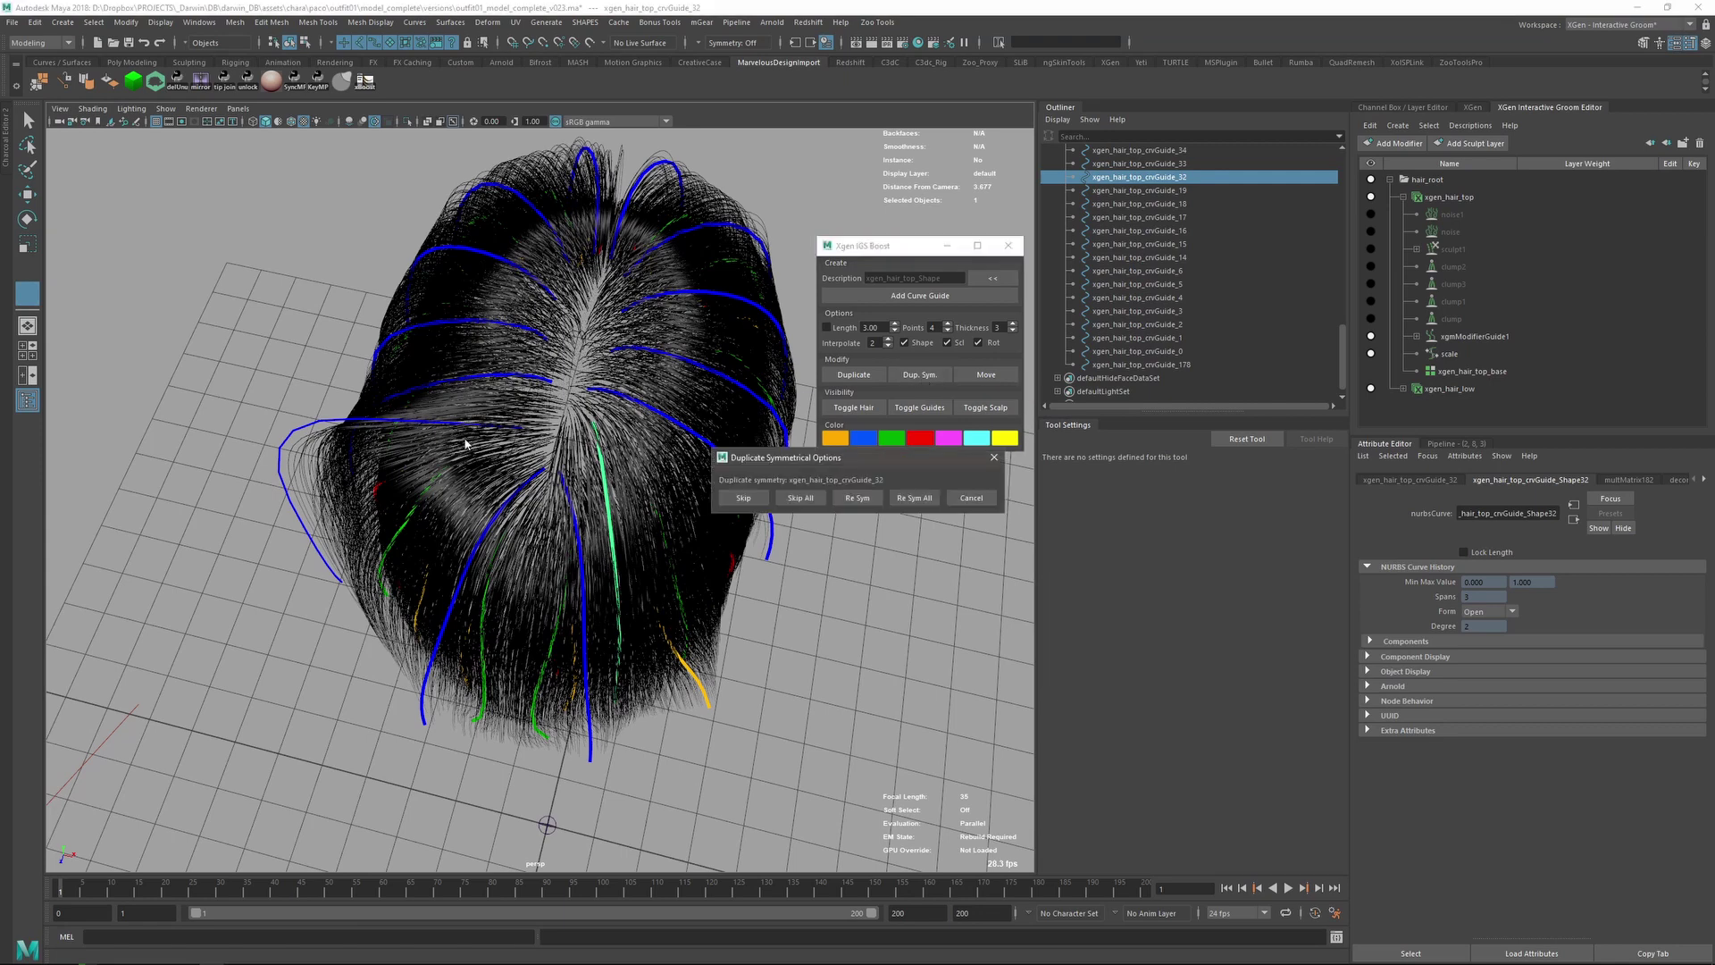
{"action": "left_click", "coordinate": [858, 498]}
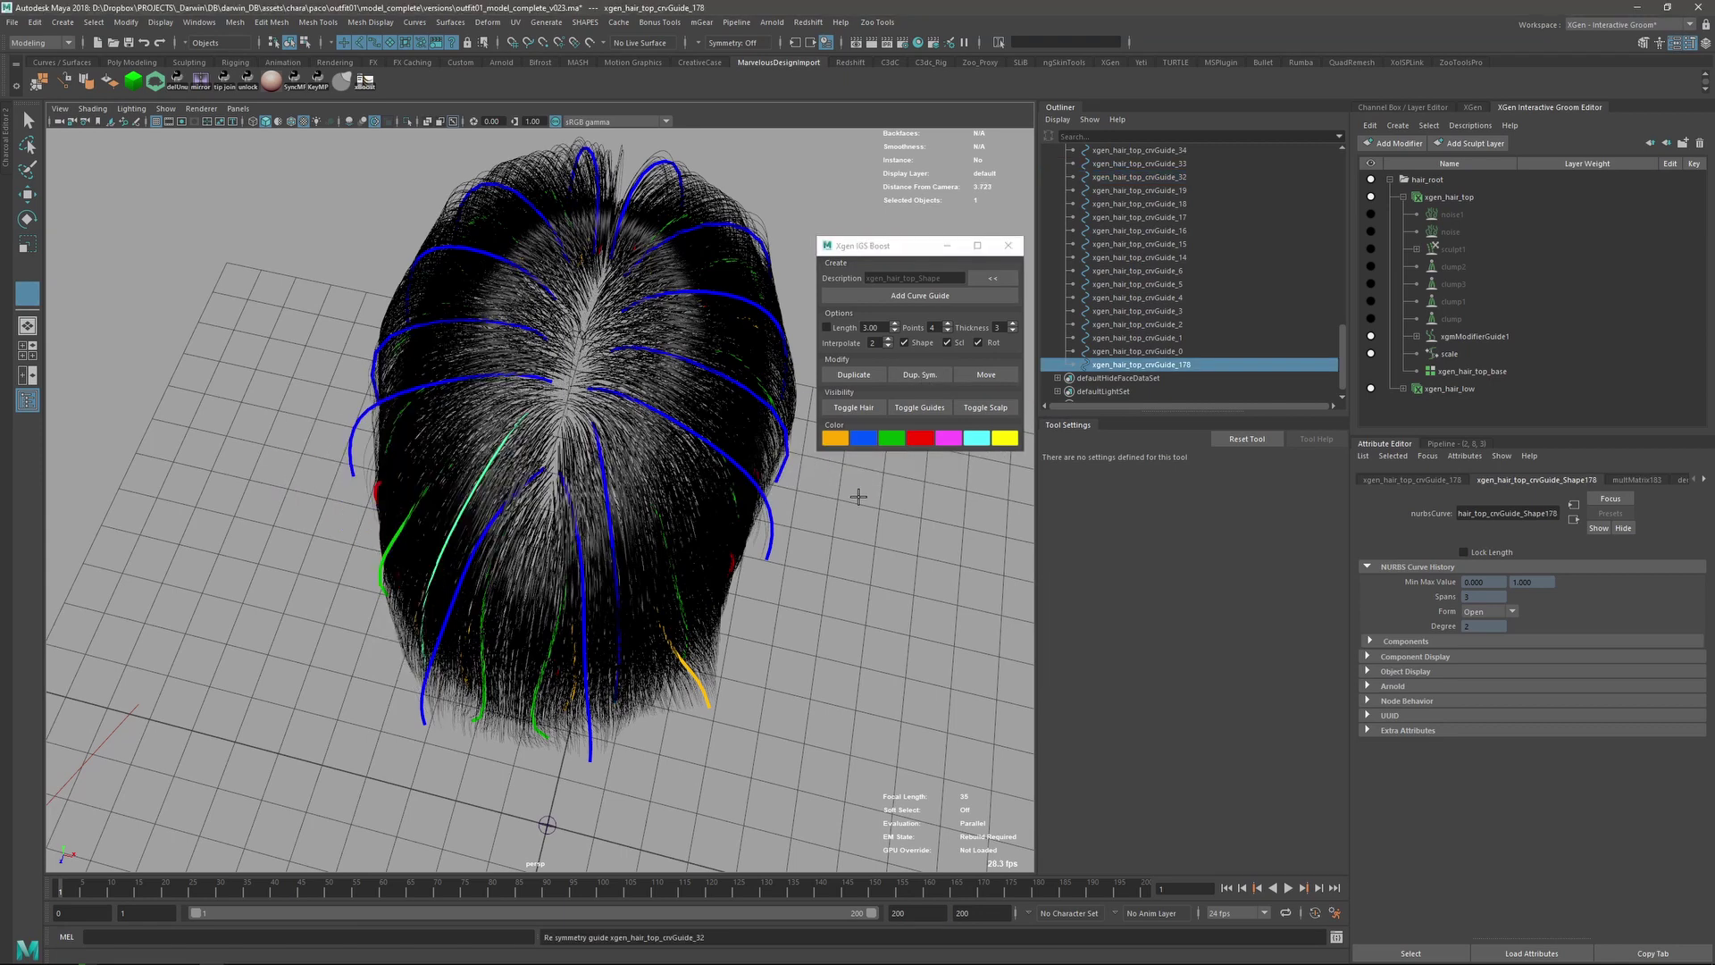
{"action": "left_click", "coordinate": [901, 385]}
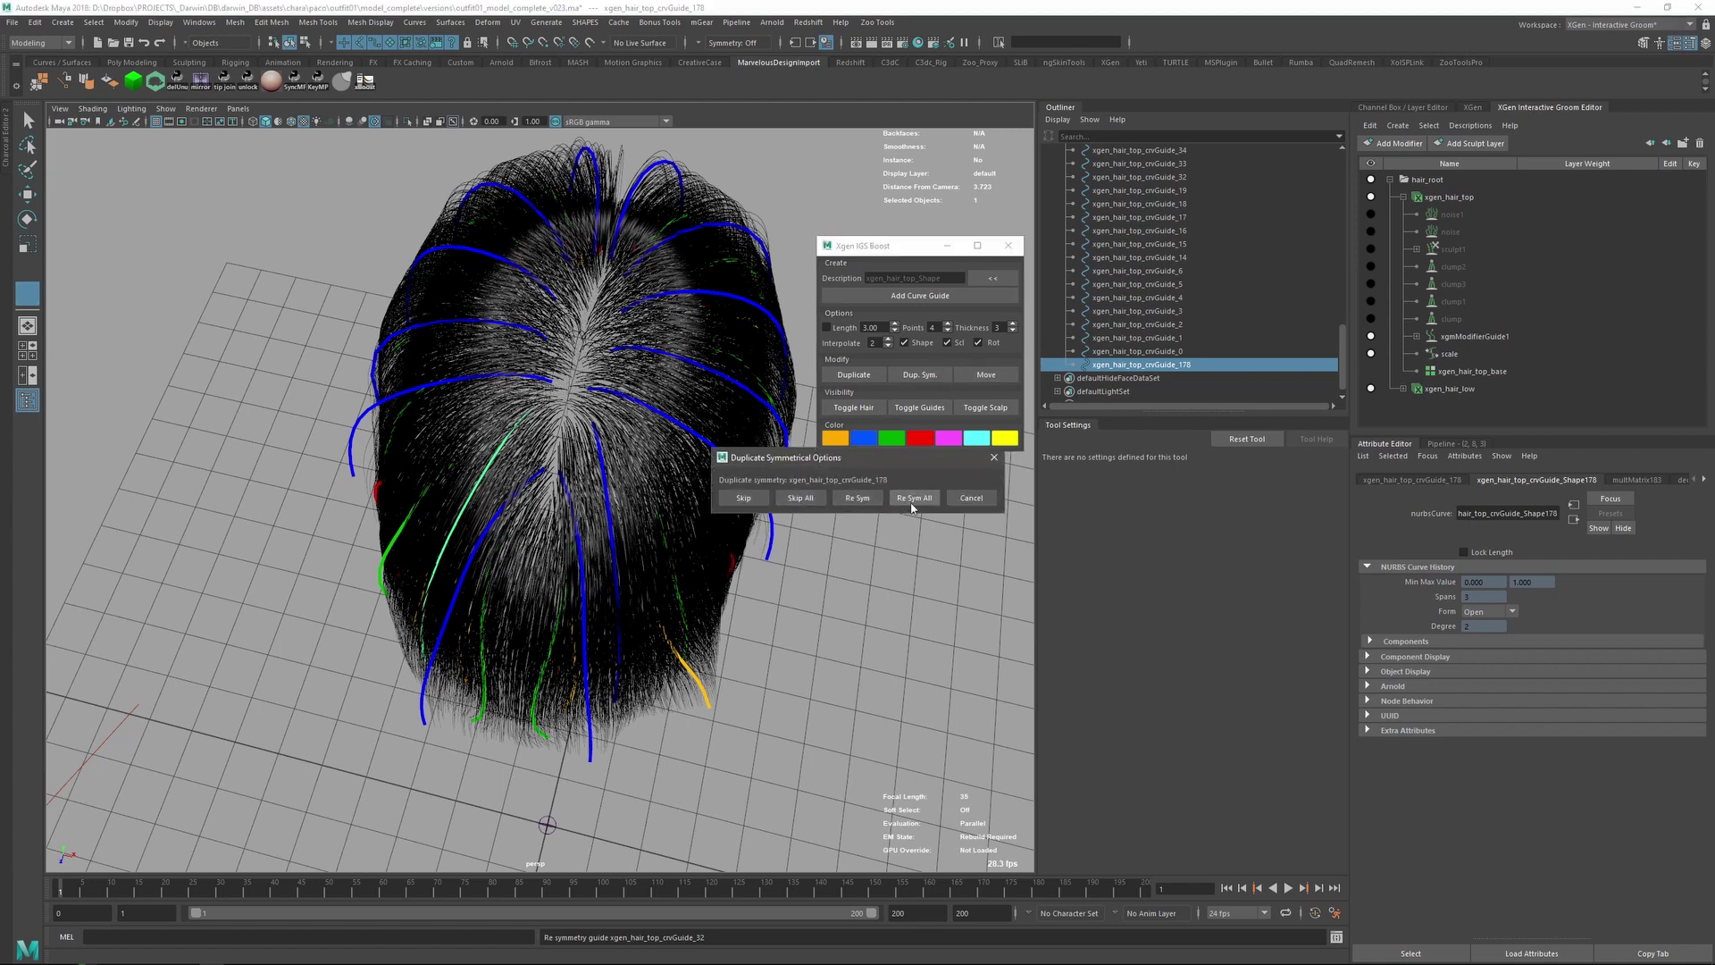
{"action": "left_click", "coordinate": [912, 500]}
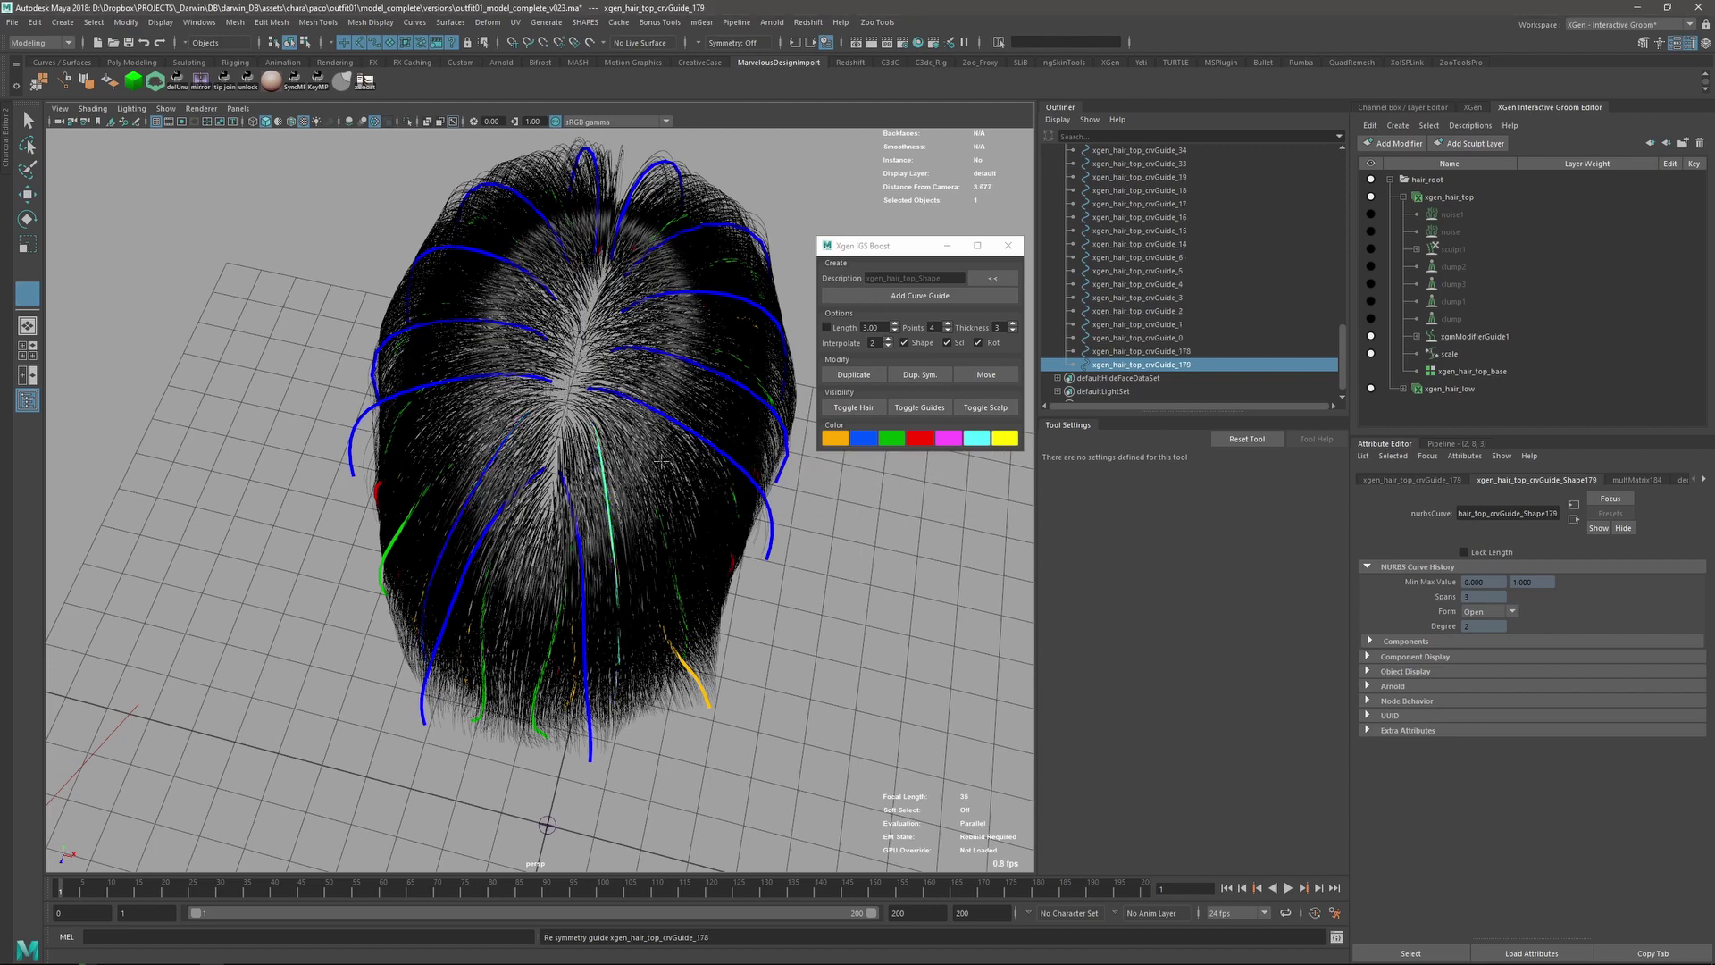
- Select the control points around the upper bends of one side's blue guides and pull them up and outward
{"action": "left_click_drag", "start_coordinate": [661, 461], "coordinate": [659, 416], "text": "alt"}
{"action": "key", "text": "q"}
{"action": "left_click_drag", "start_coordinate": [682, 518], "coordinate": [696, 486], "text": "alt"}
{"action": "key", "text": "F8"}
{"action": "left_click_drag", "start_coordinate": [638, 348], "coordinate": [714, 321]}
{"action": "key", "text": "w"}
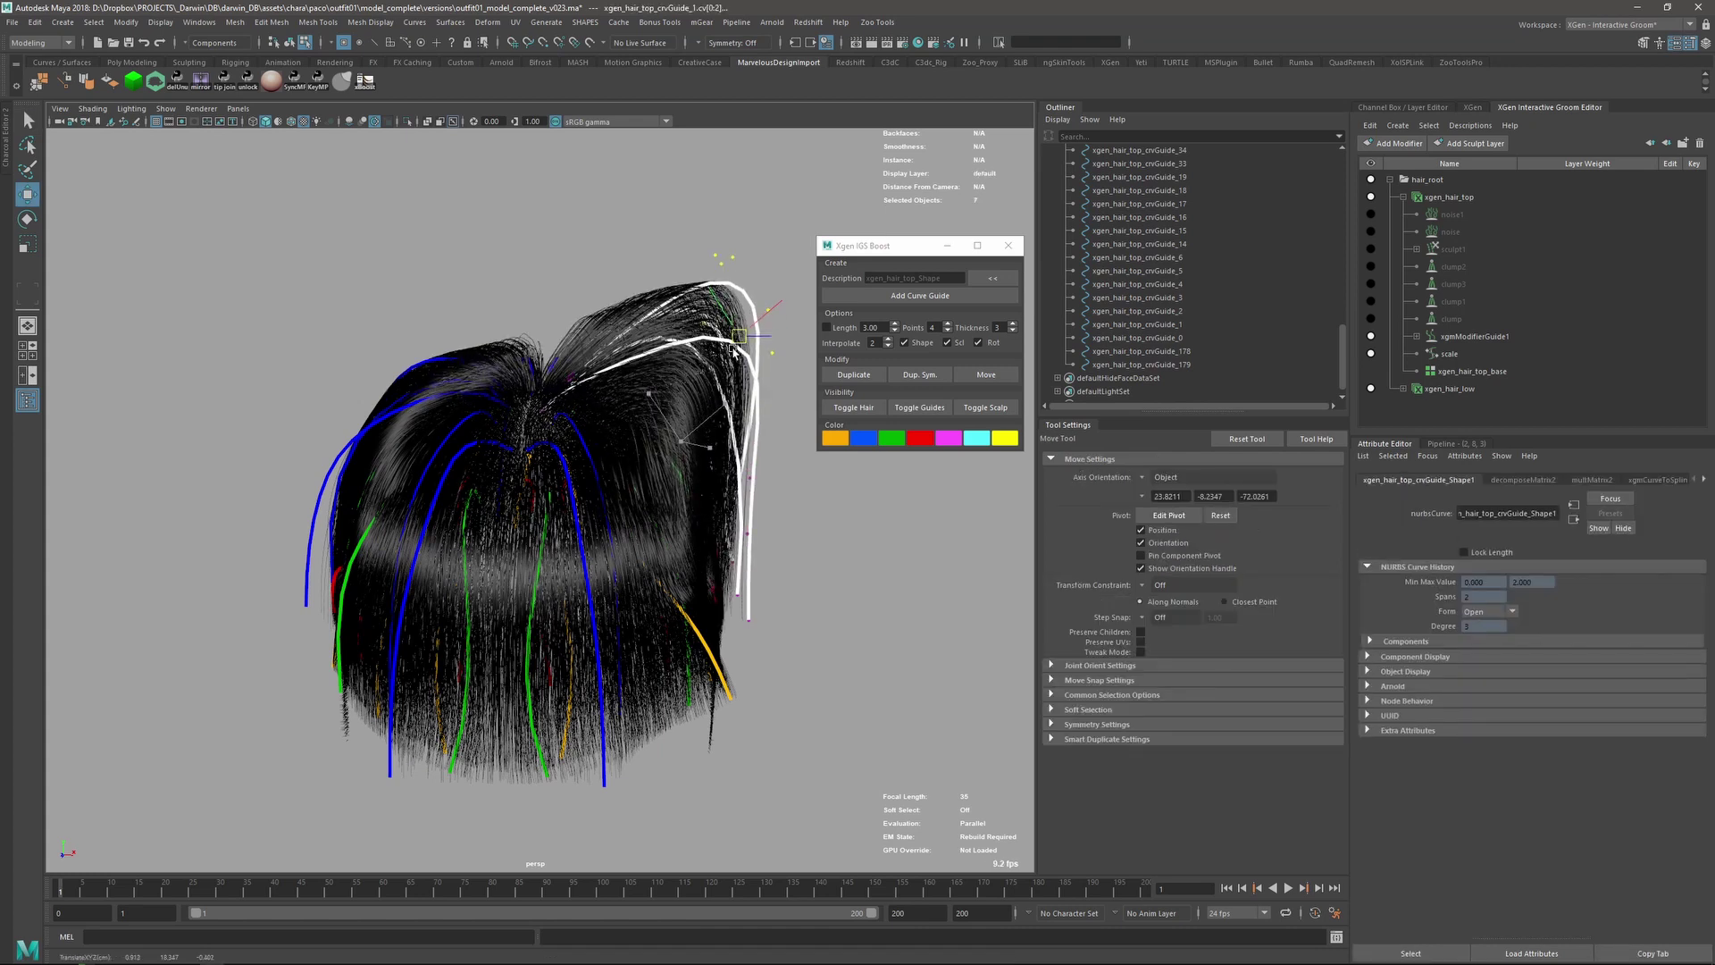
{"action": "key", "text": "F8"}
{"action": "key", "text": "q"}
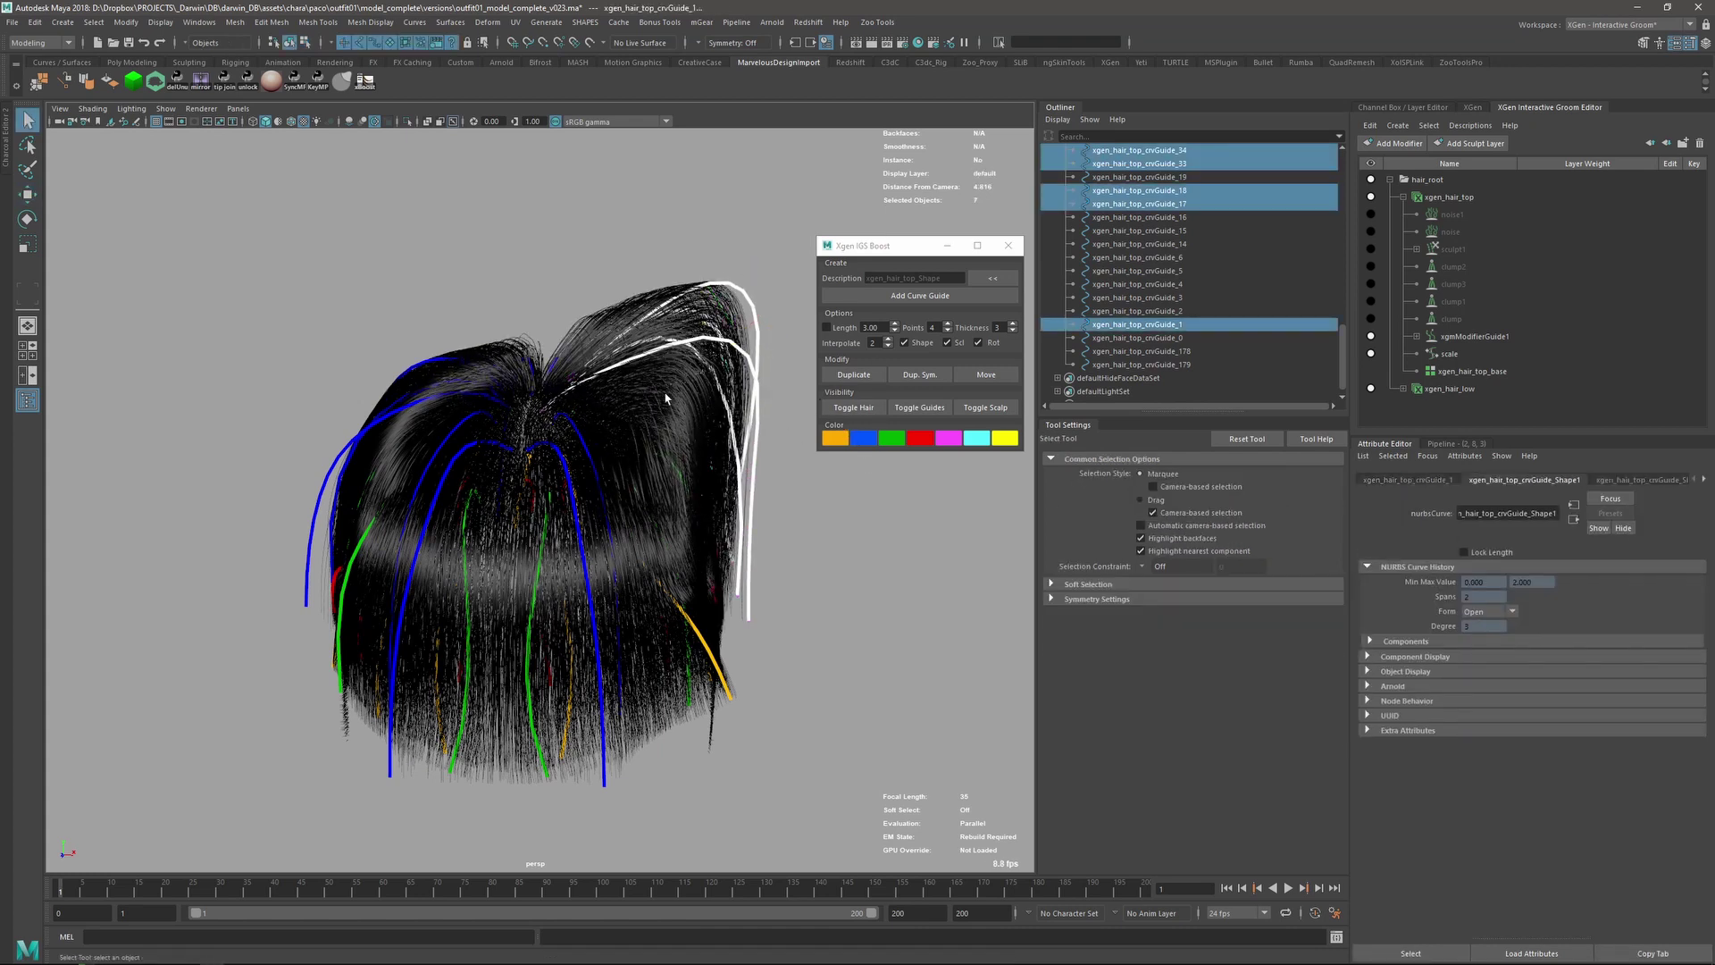
- Duplicate the reshaped side guides symmetrically to the opposite side, replacing all existing counterparts with Re Sym All
{"action": "left_click", "coordinate": [919, 375]}
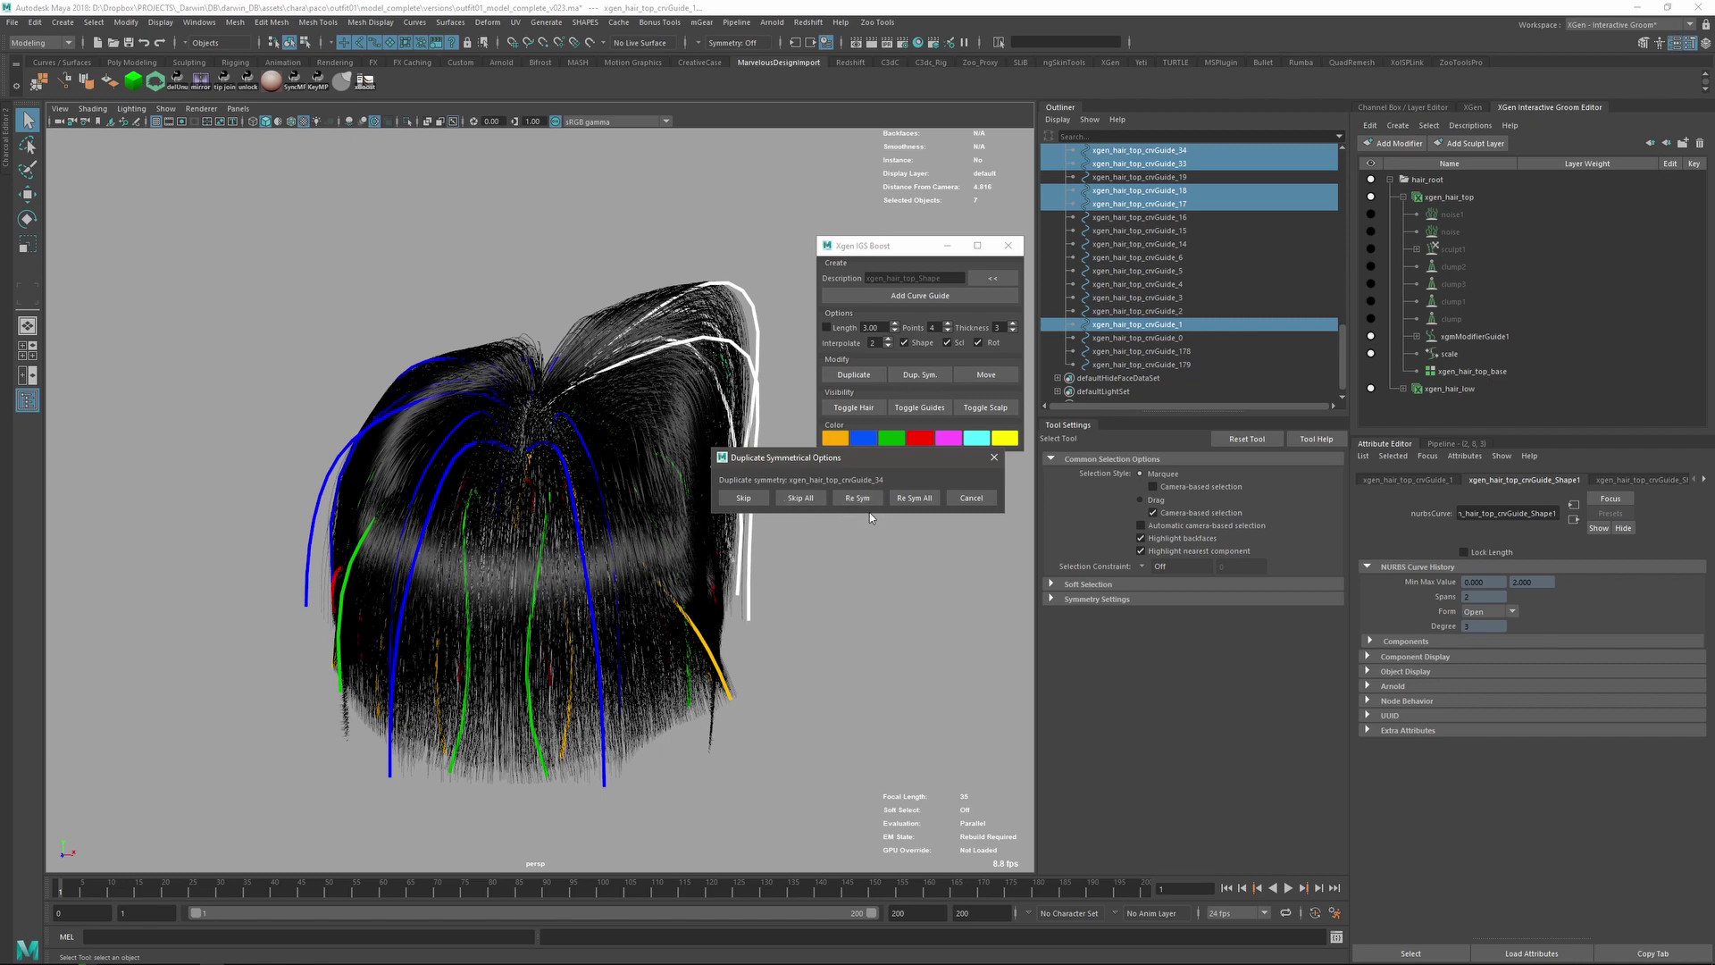
{"action": "left_click", "coordinate": [913, 498]}
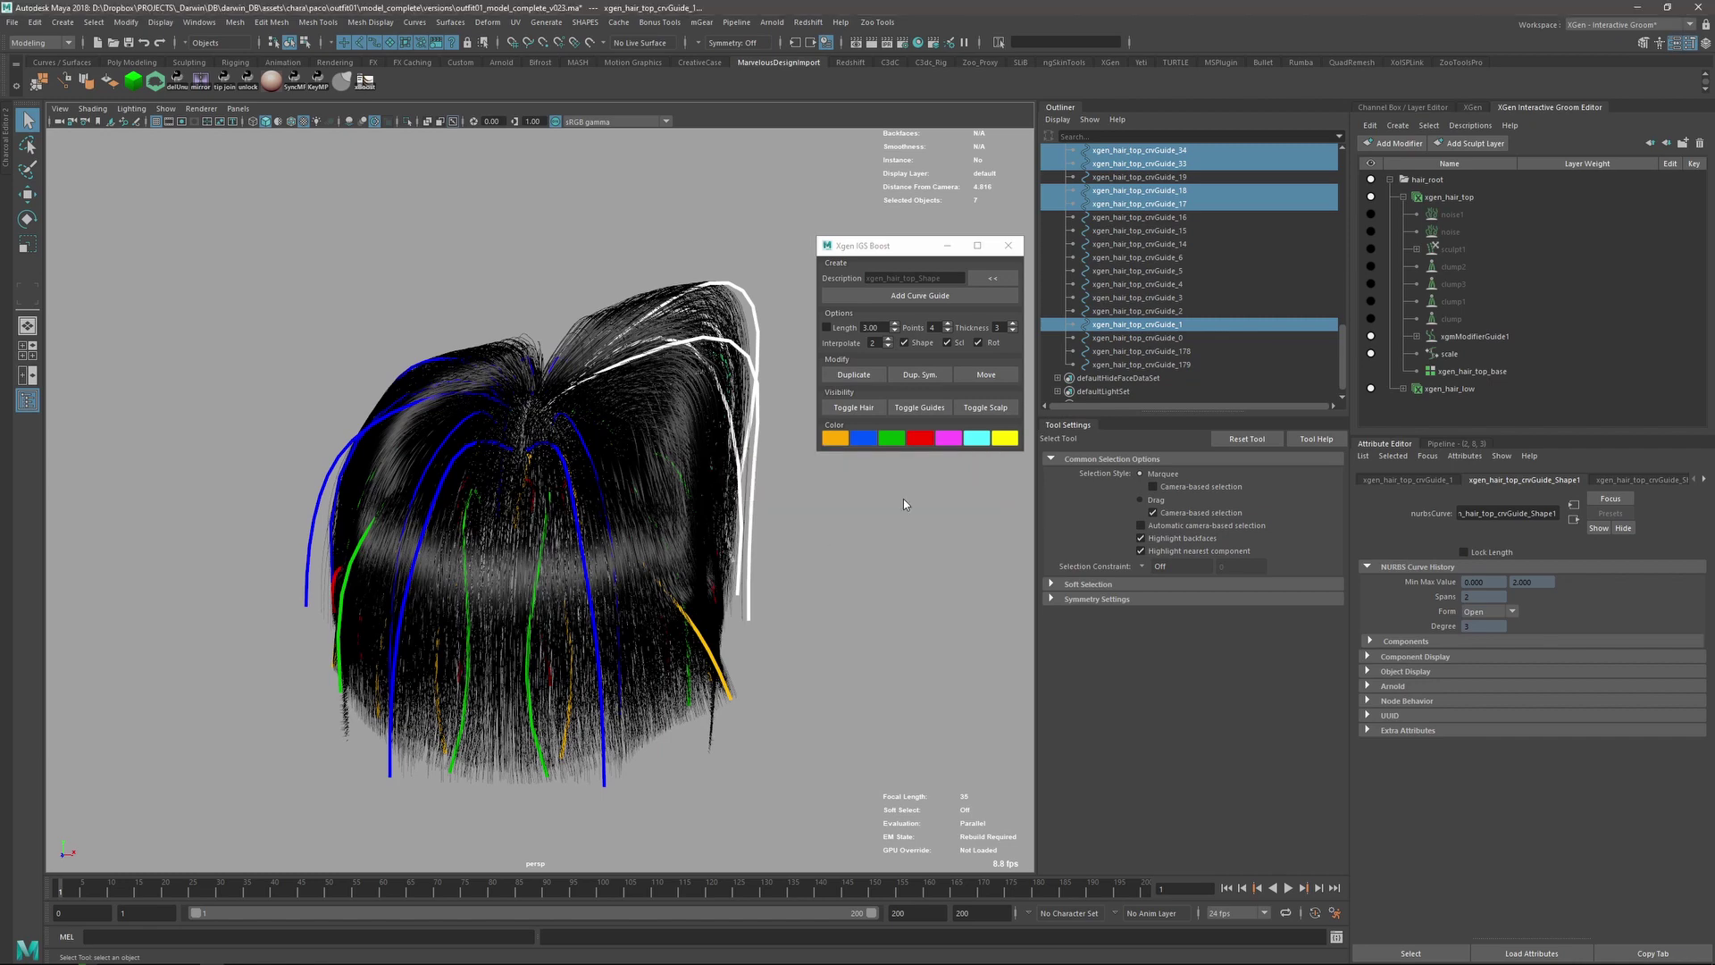
{"action": "mouse_move", "coordinate": [651, 524]}
{"action": "left_mouse_down", "text": "alt"}
{"action": "mouse_move", "coordinate": [505, 464]}
{"action": "mouse_move", "coordinate": [621, 456]}
{"action": "mouse_move", "coordinate": [639, 521]}
{"action": "mouse_move", "coordinate": [613, 509]}
{"action": "mouse_move", "coordinate": [670, 459]}
{"action": "mouse_move", "coordinate": [558, 508]}
{"action": "mouse_move", "coordinate": [631, 508]}
{"action": "left_mouse_up", "text": "alt"}
{"action": "left_click", "coordinate": [618, 483]}
{"action": "key", "text": "e"}
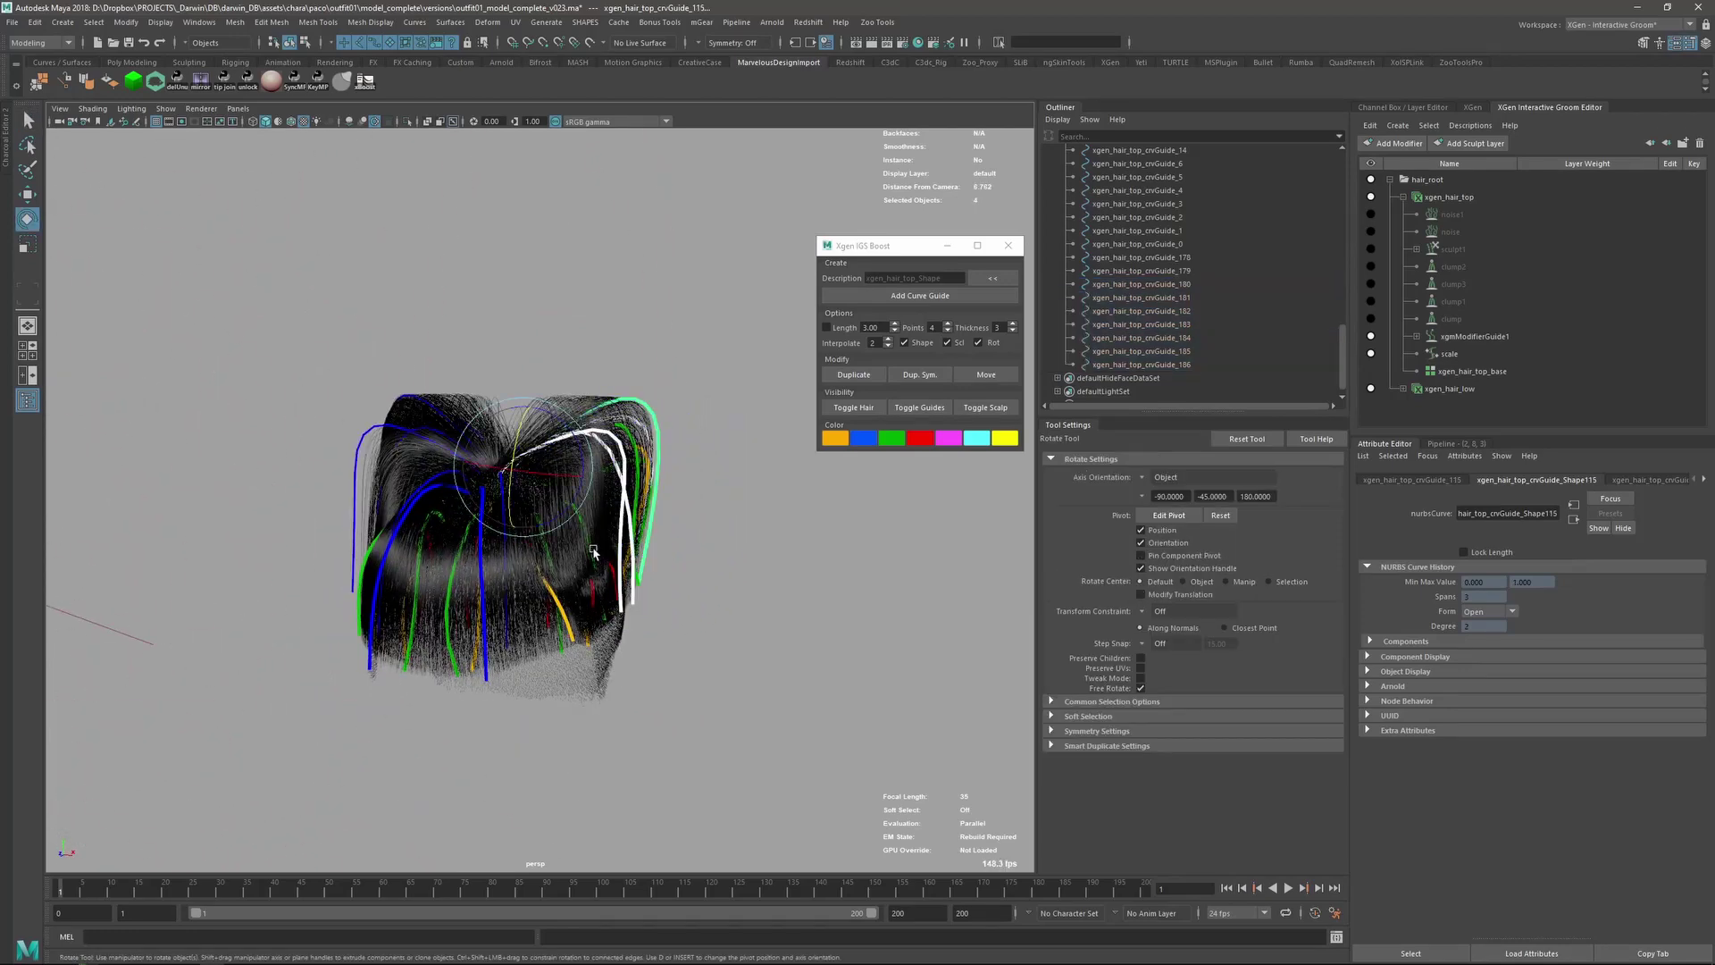
{"action": "left_click_drag", "start_coordinate": [705, 652], "coordinate": [873, 505], "text": "alt"}
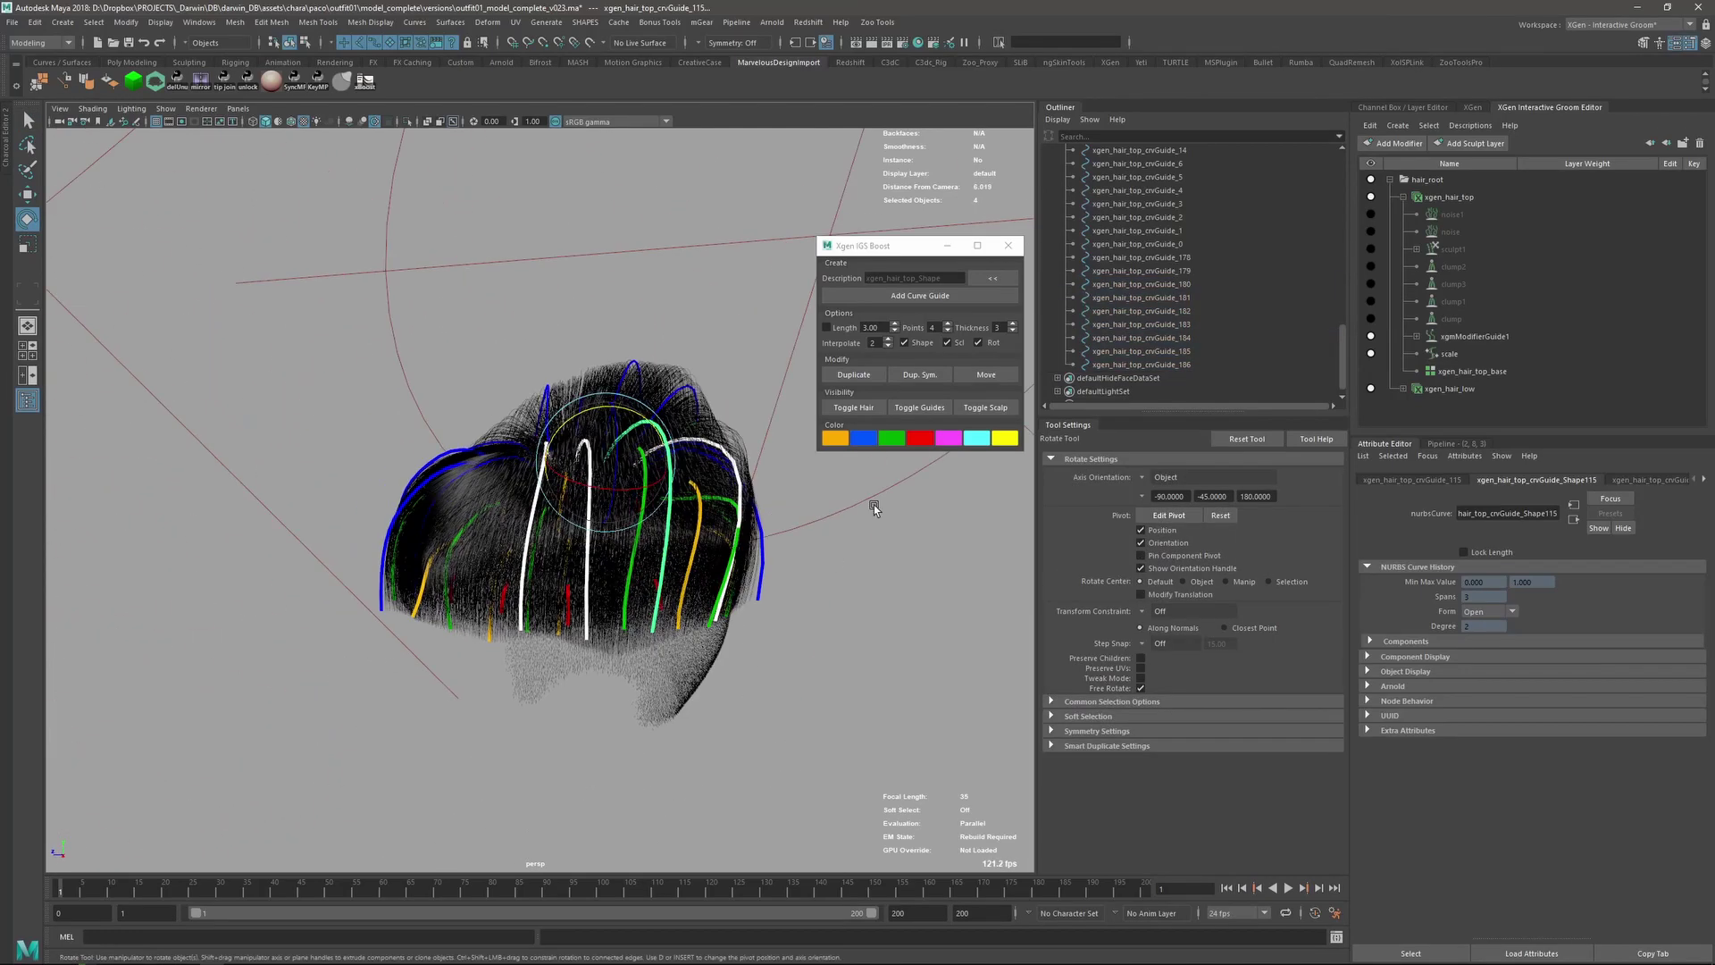
- Toggle the visibility of the hair and the curve guides off and back on
{"action": "left_click", "coordinate": [874, 410]}
{"action": "left_click", "coordinate": [920, 408]}
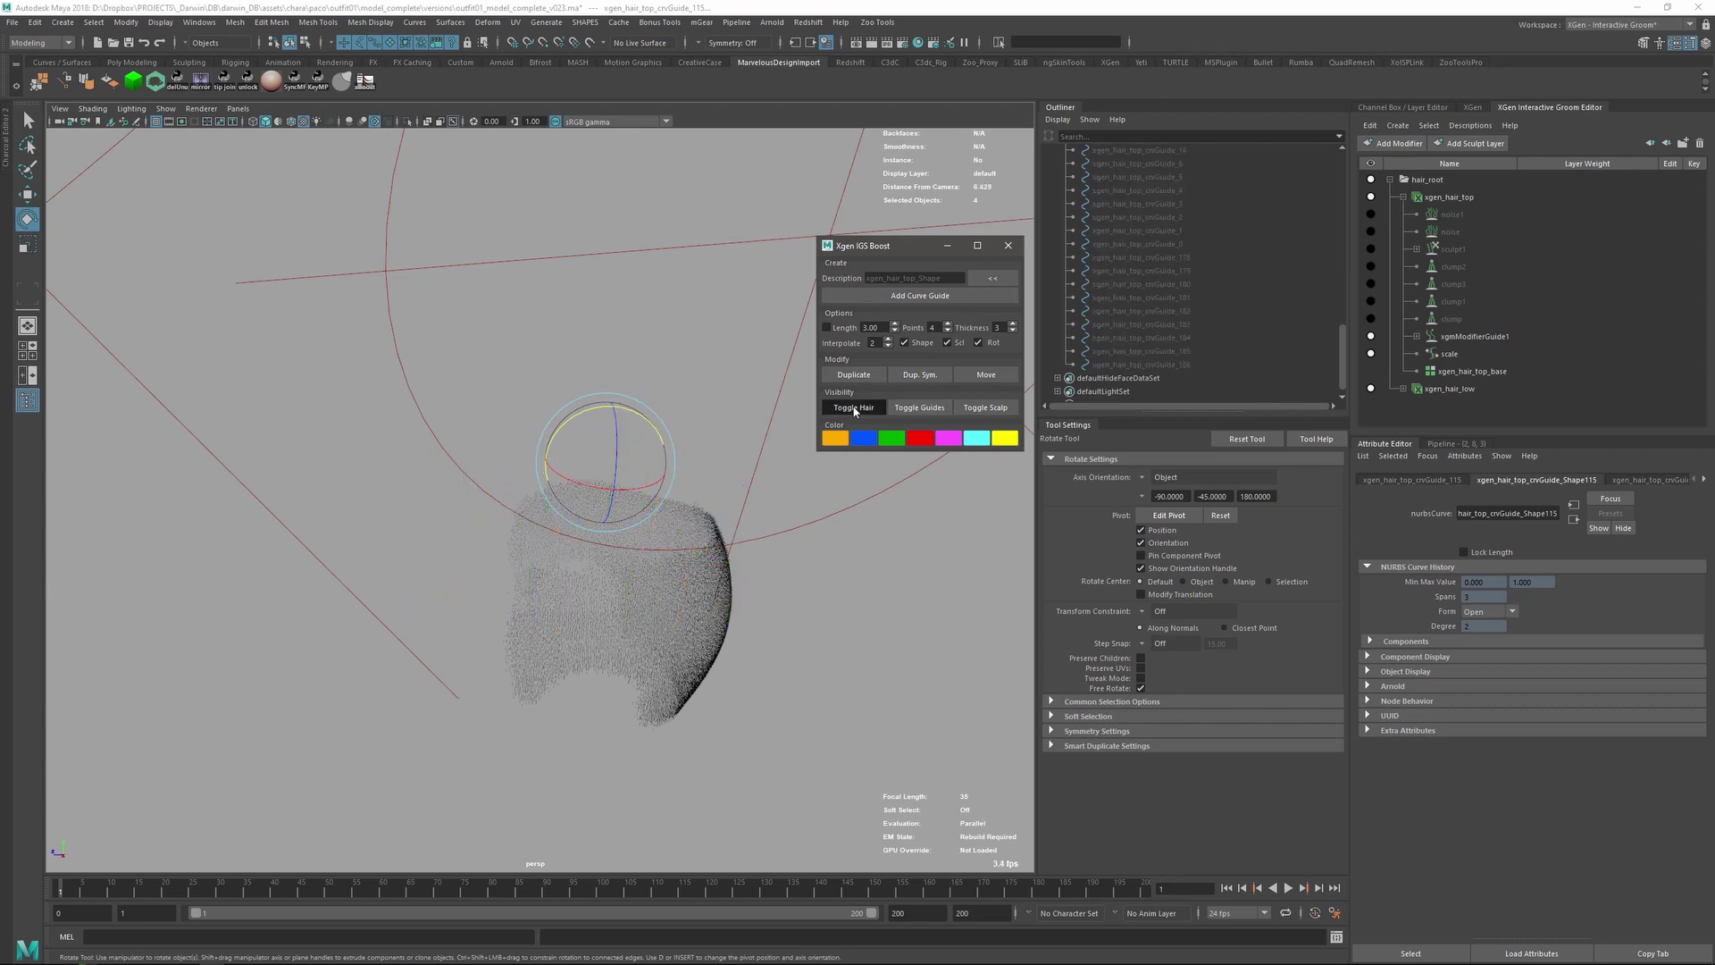
{"action": "left_click", "coordinate": [856, 408]}
{"action": "left_click", "coordinate": [932, 411]}
{"action": "left_click", "coordinate": [871, 409]}
{"action": "left_click", "coordinate": [920, 408]}
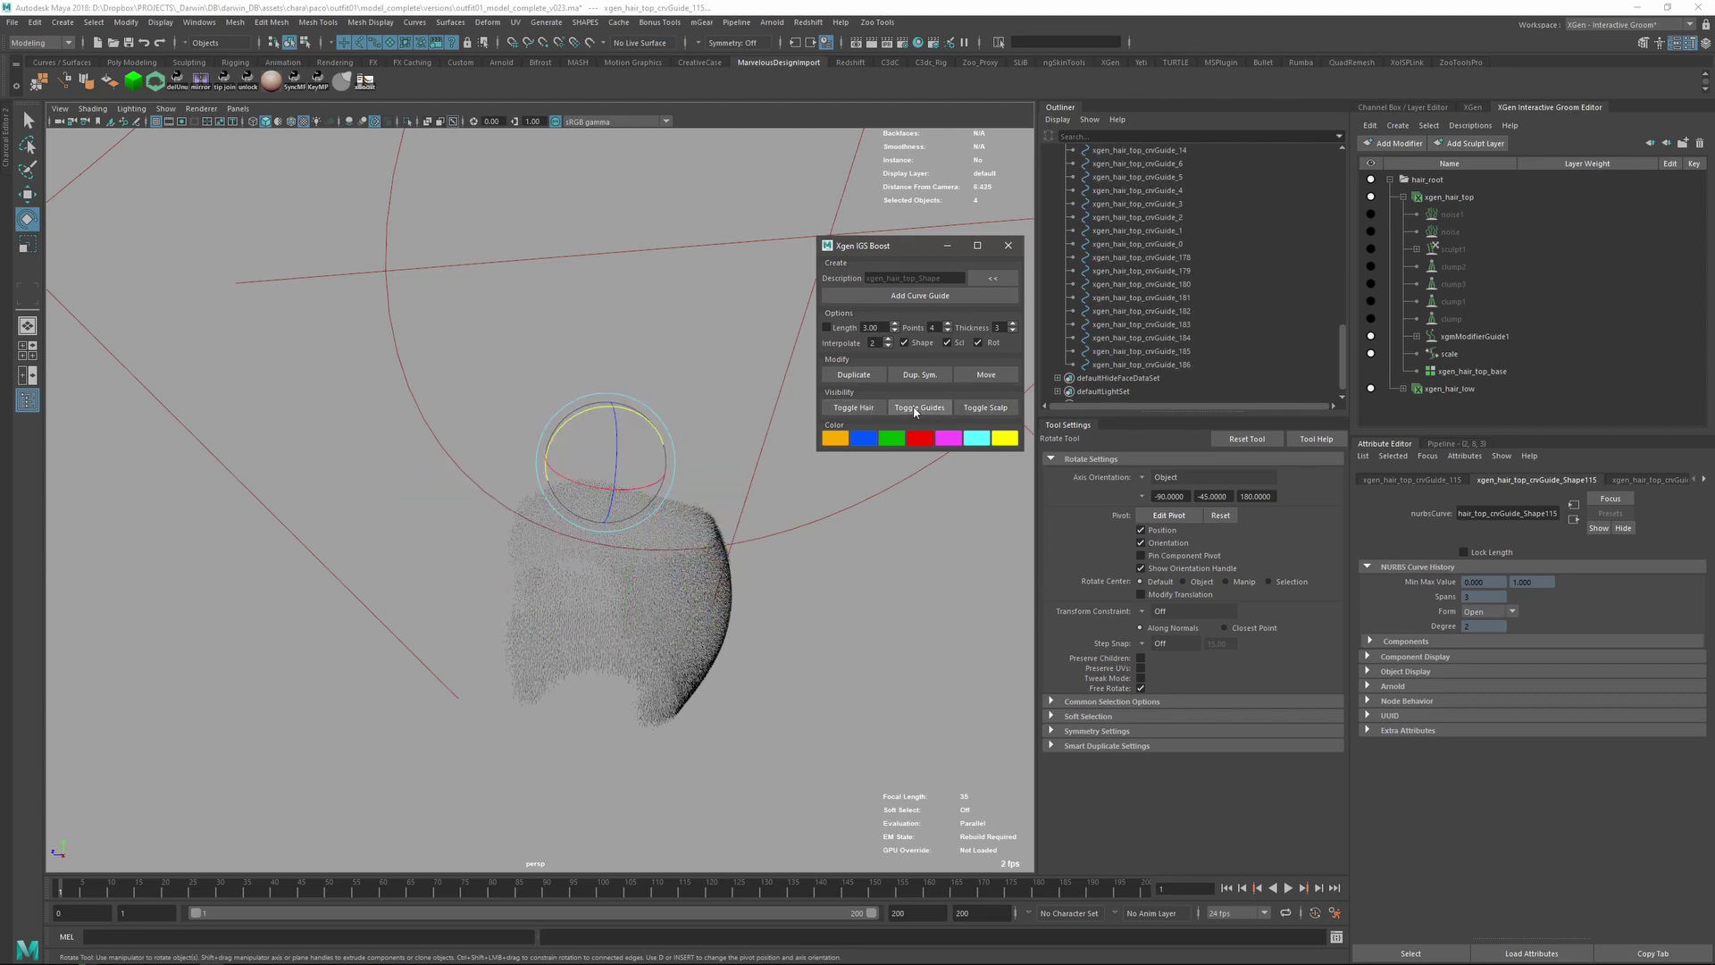
{"action": "left_click", "coordinate": [871, 409]}
{"action": "left_click", "coordinate": [920, 408]}
{"action": "left_click_drag", "start_coordinate": [561, 569], "coordinate": [891, 409], "text": "alt"}
{"action": "key", "text": "q"}
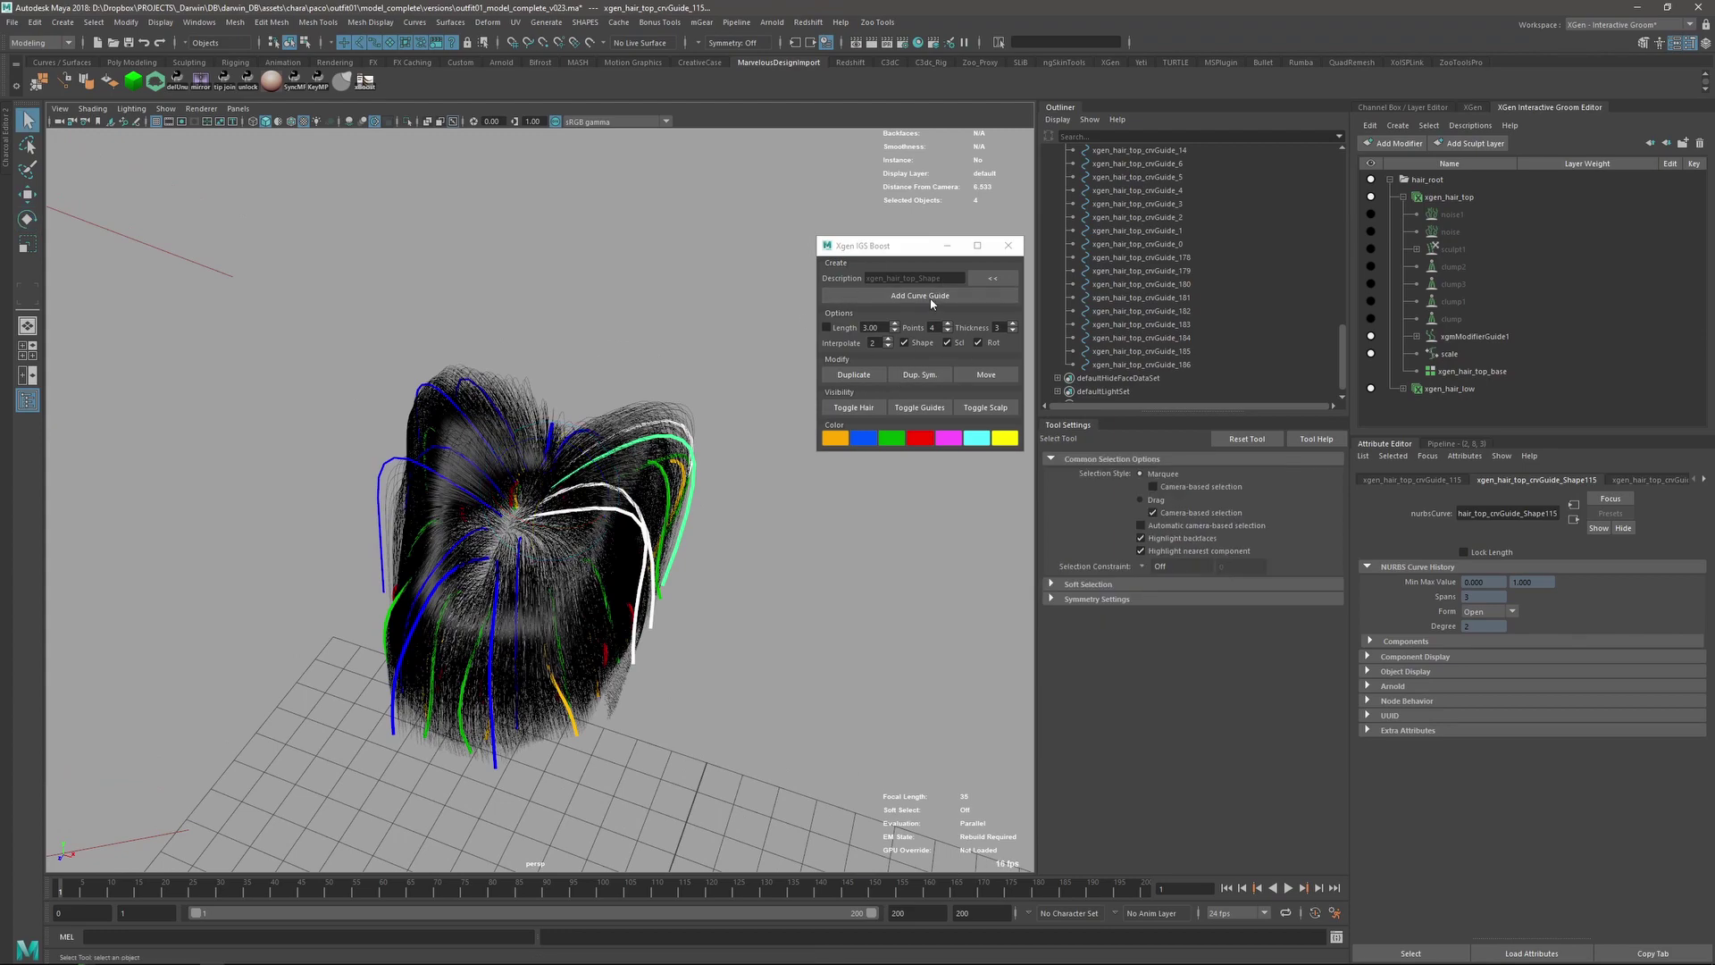
{"action": "left_click_drag", "start_coordinate": [615, 498], "coordinate": [595, 702], "text": "alt"}
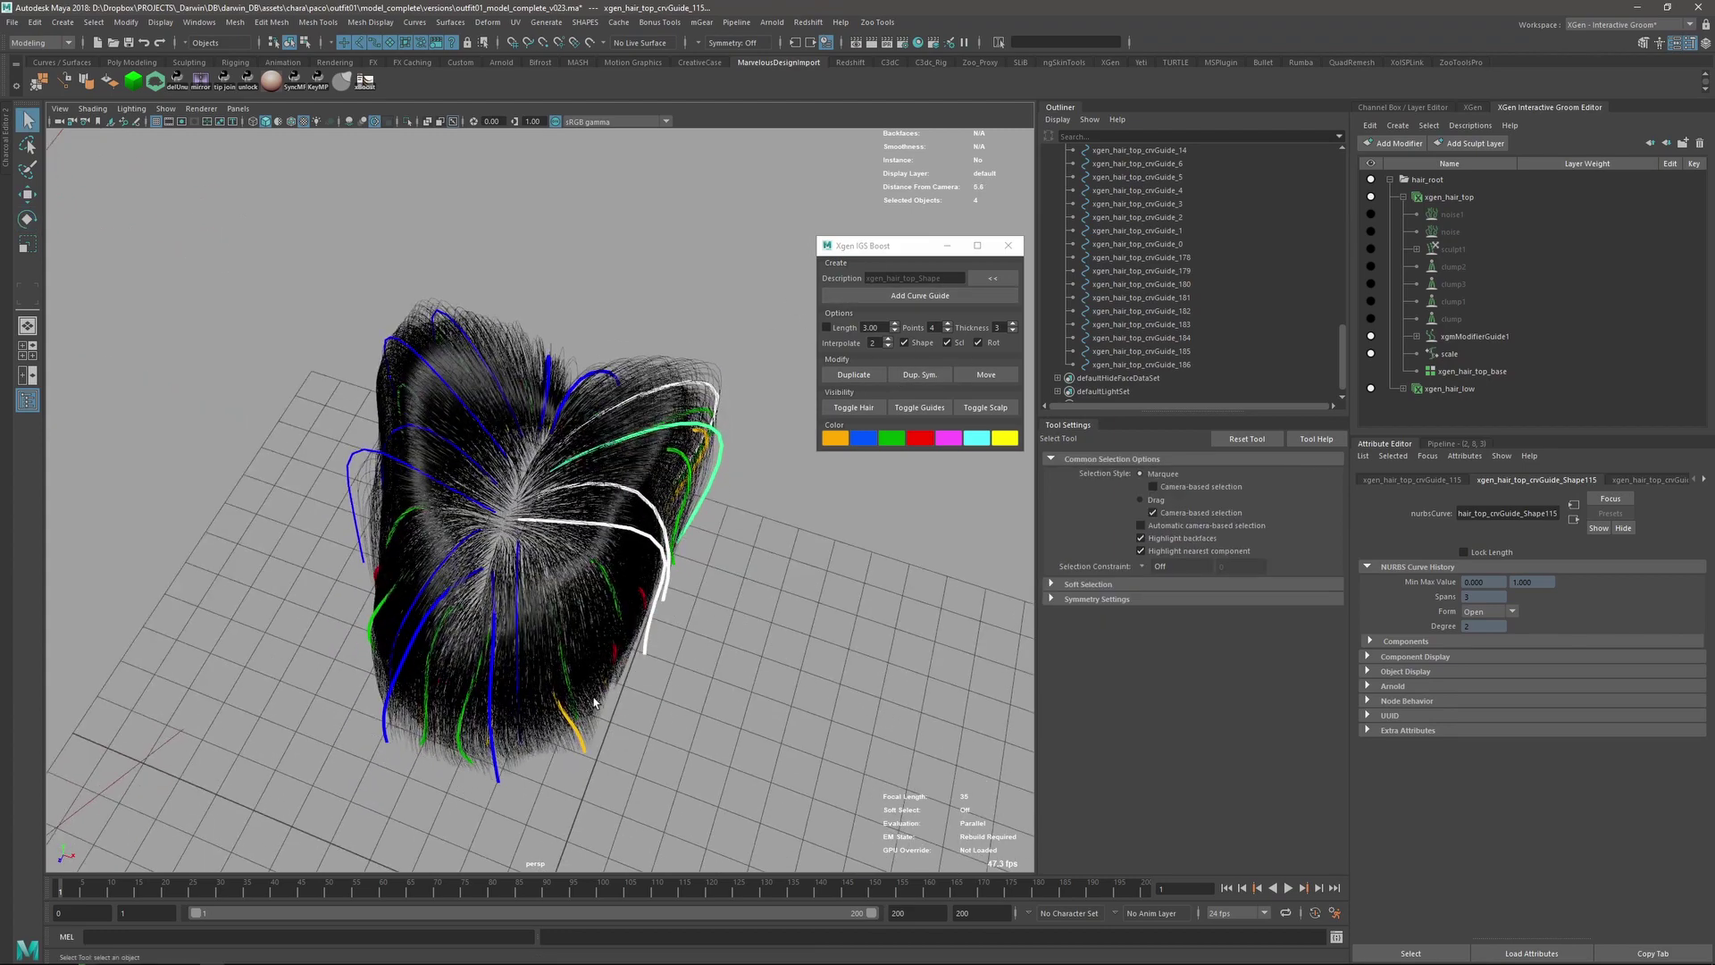
{"action": "left_click_drag", "start_coordinate": [433, 572], "coordinate": [593, 601], "text": "alt"}
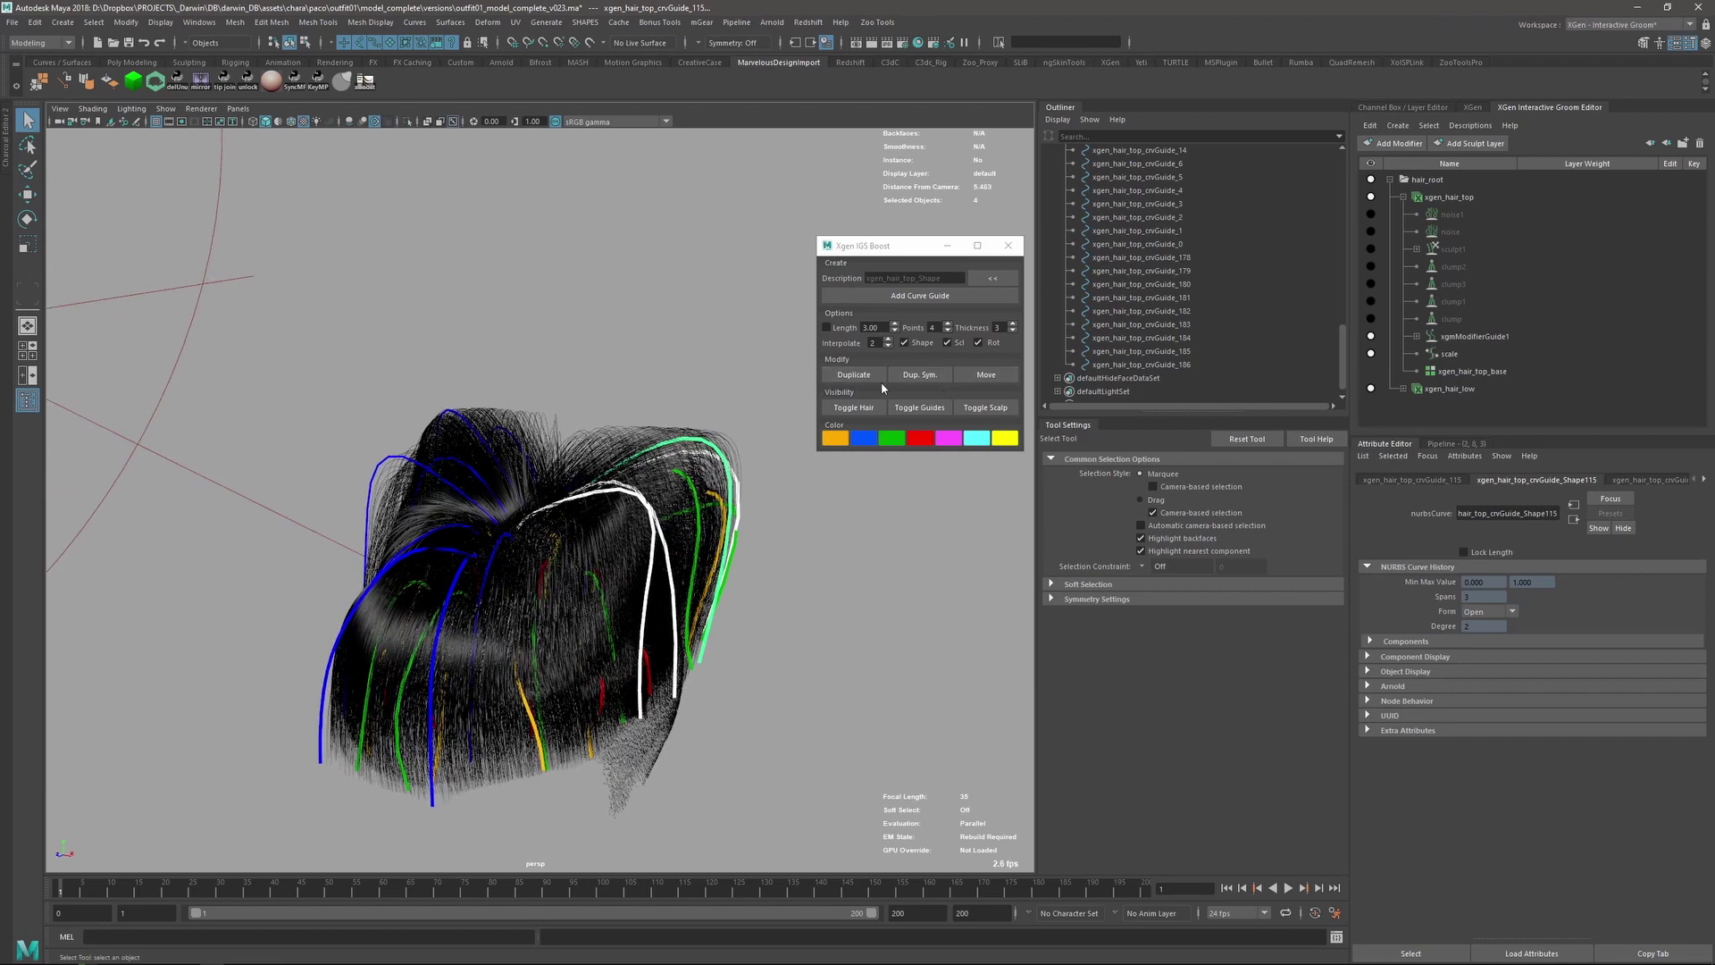
{"action": "left_click_drag", "start_coordinate": [562, 664], "coordinate": [613, 499], "text": "alt"}
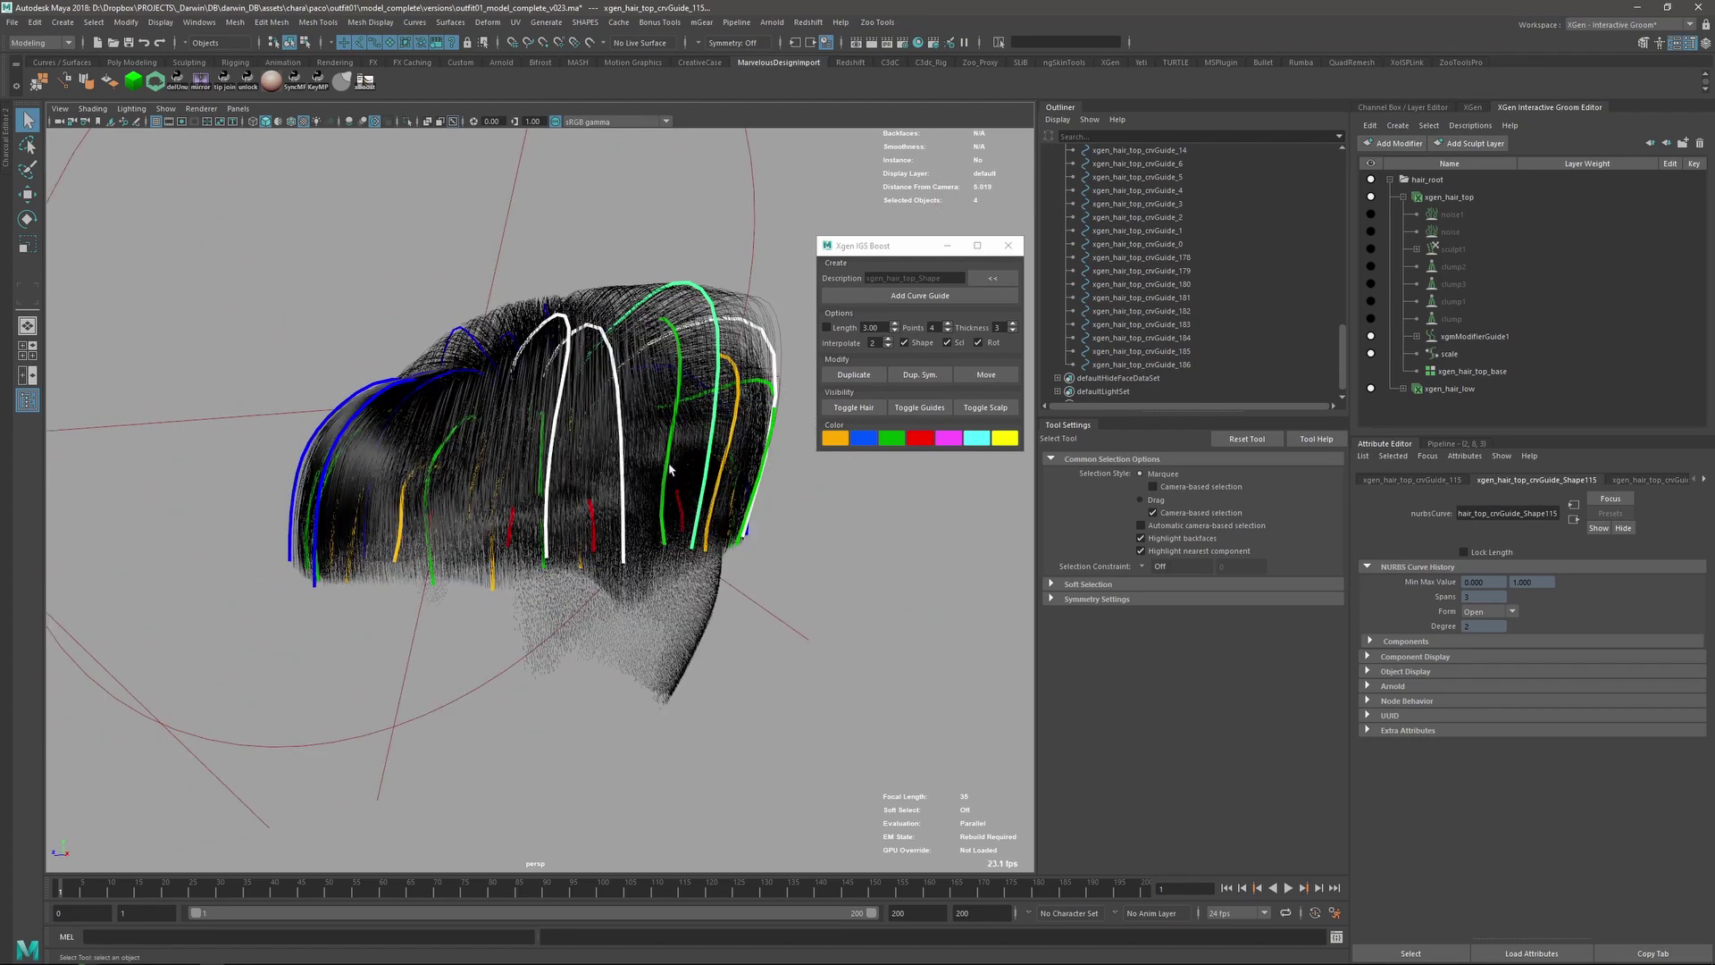
{"action": "left_click_drag", "start_coordinate": [592, 441], "coordinate": [669, 430], "text": "alt"}
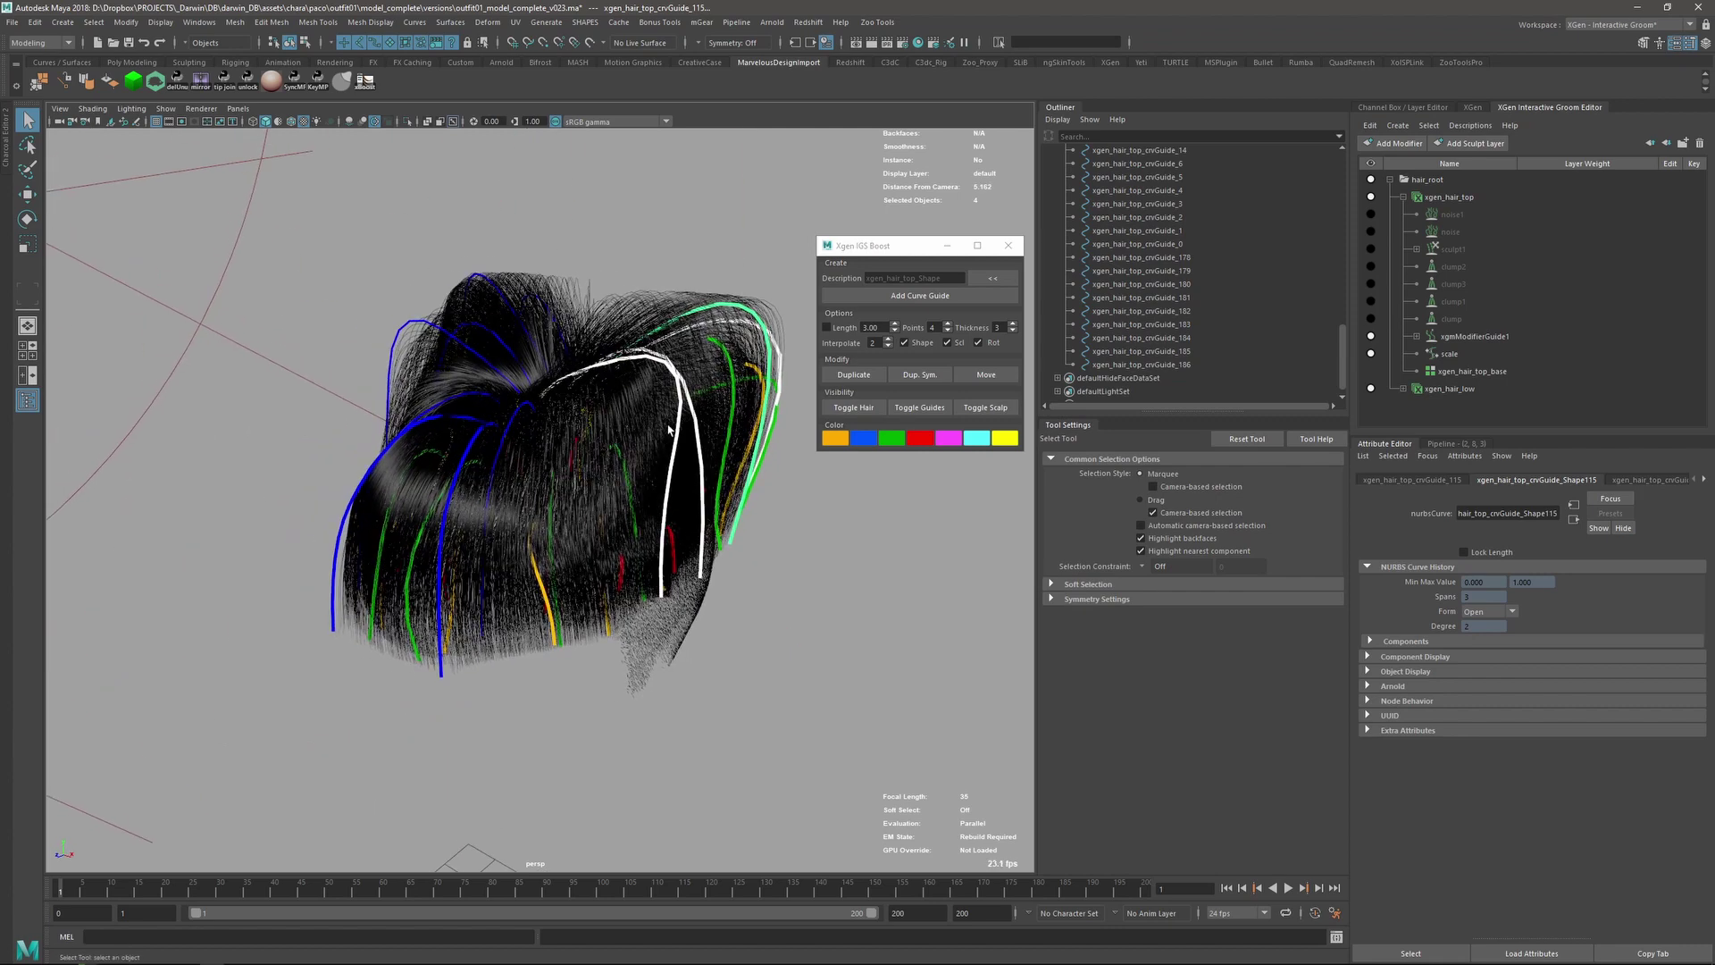
- Enable the clump, clump1, clump3, clump2, noise, noise1 and sculpt1 modifiers of the xgen_hair_top description
{"action": "left_click", "coordinate": [1371, 318]}
{"action": "left_click", "coordinate": [1370, 301]}
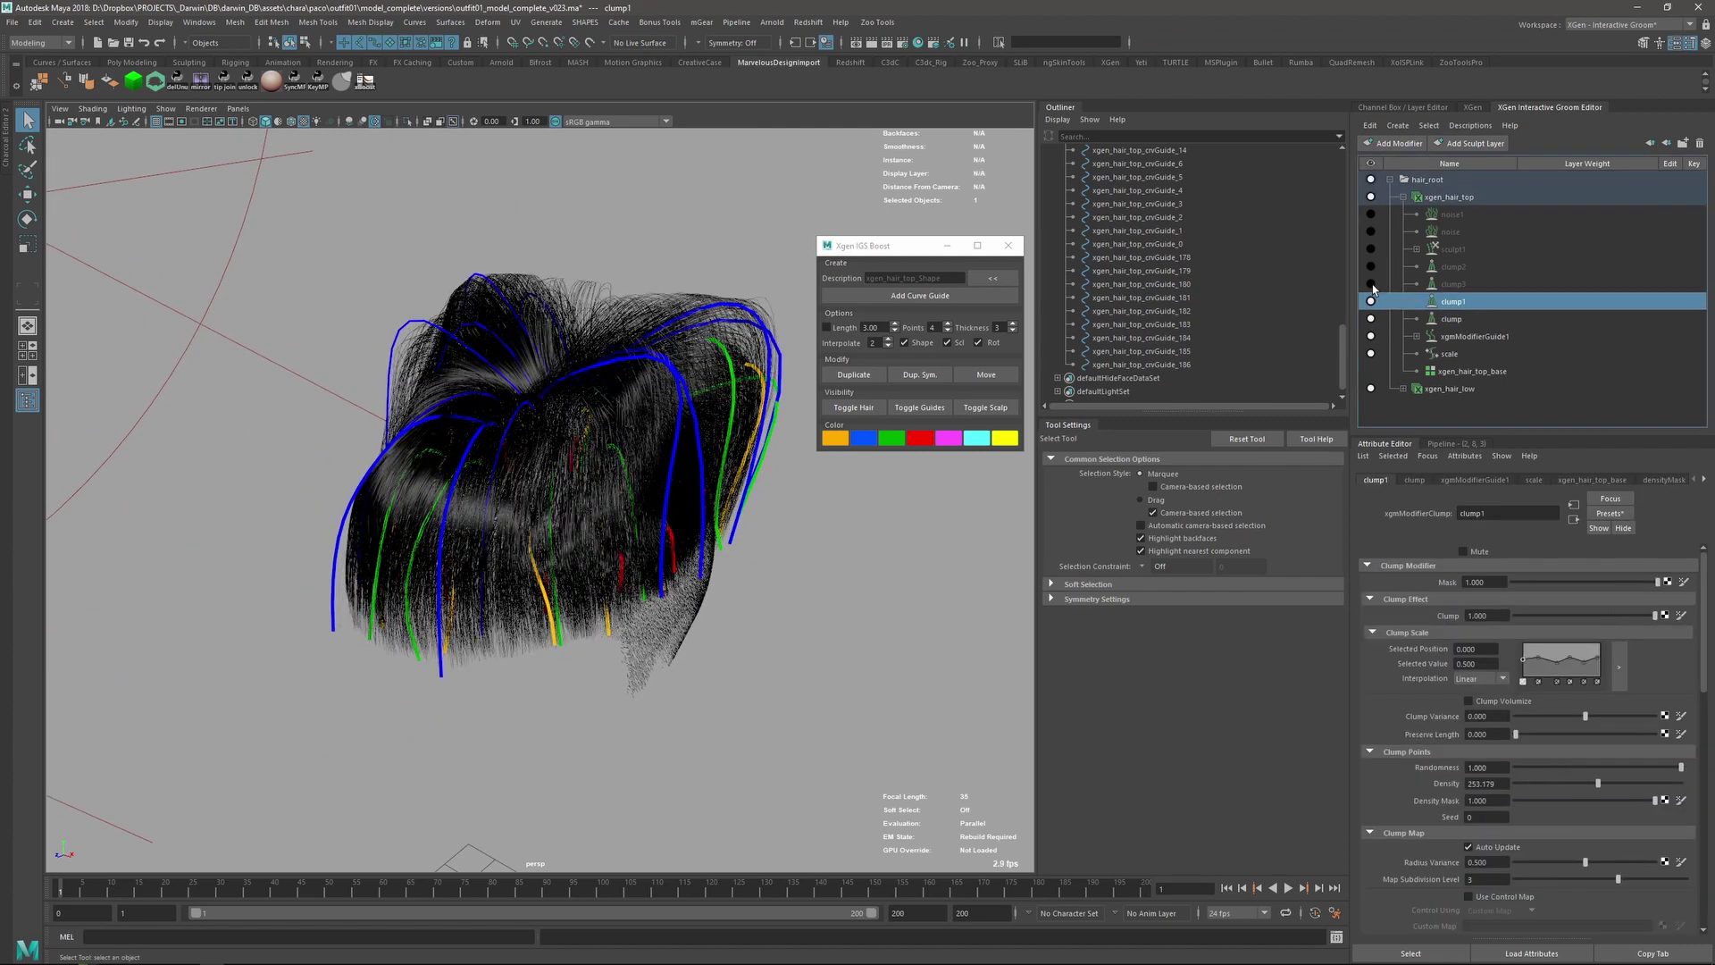
{"action": "left_click", "coordinate": [1371, 284]}
{"action": "left_click", "coordinate": [1371, 266]}
{"action": "left_click", "coordinate": [1371, 248]}
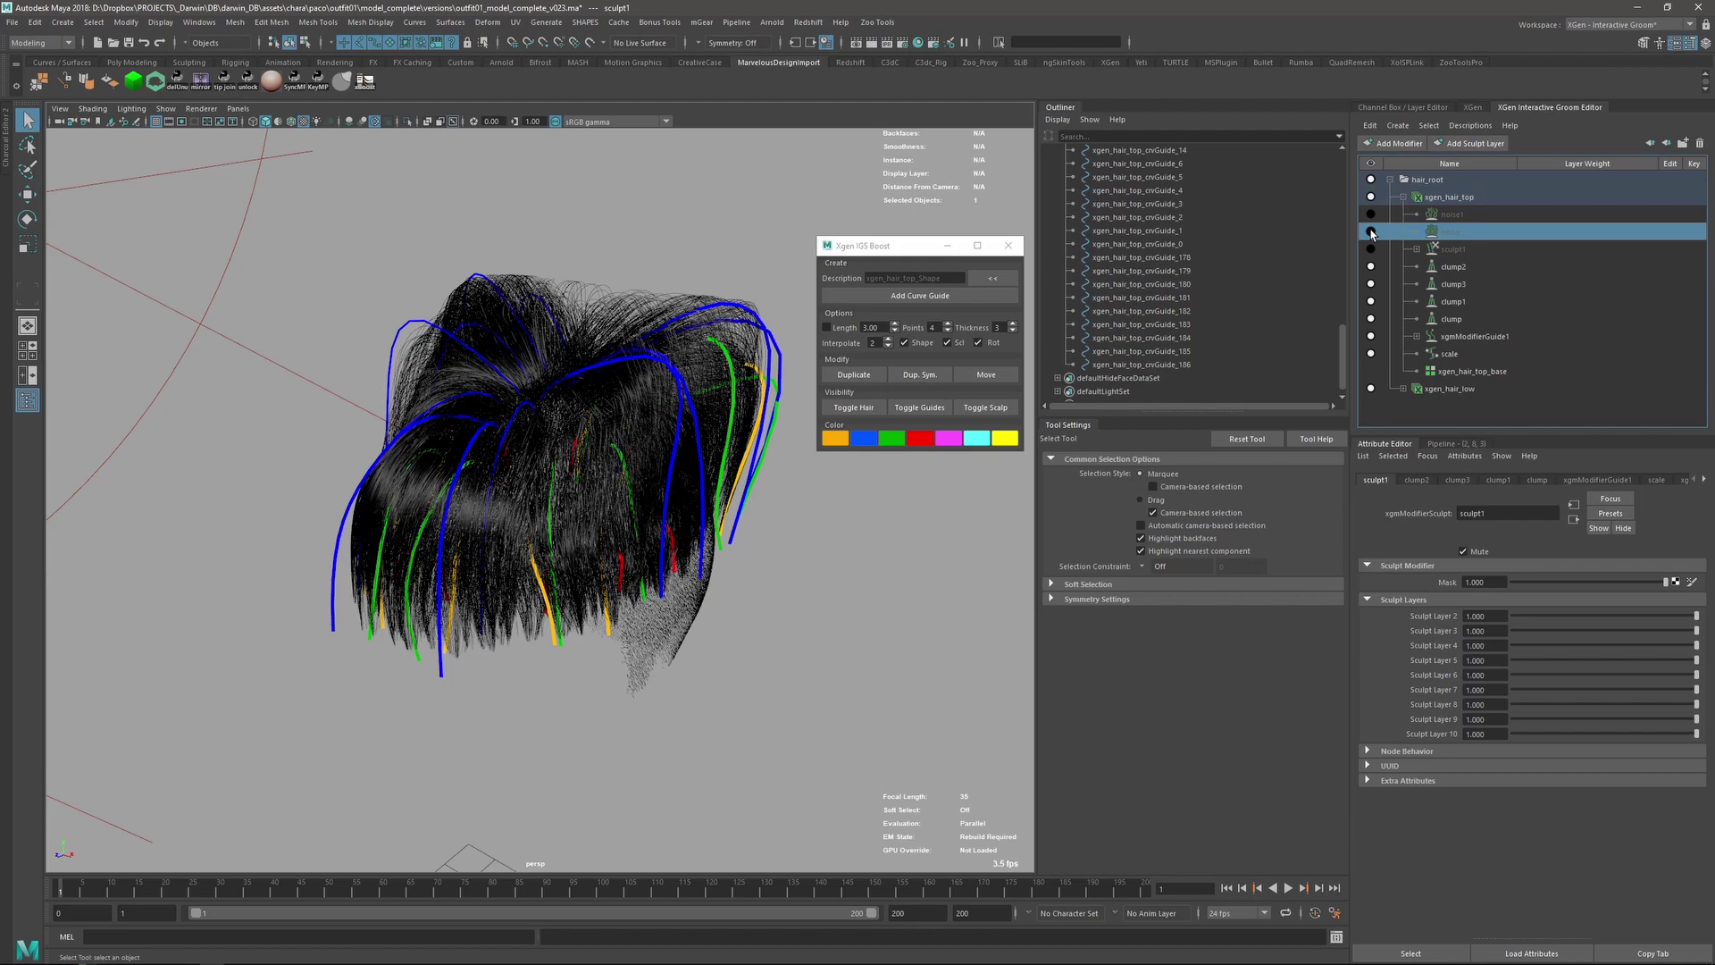
{"action": "left_click", "coordinate": [1371, 231]}
{"action": "left_click", "coordinate": [1371, 214]}
{"action": "left_click", "coordinate": [1371, 248]}
{"action": "left_click_drag", "start_coordinate": [801, 564], "coordinate": [755, 579], "text": "alt"}
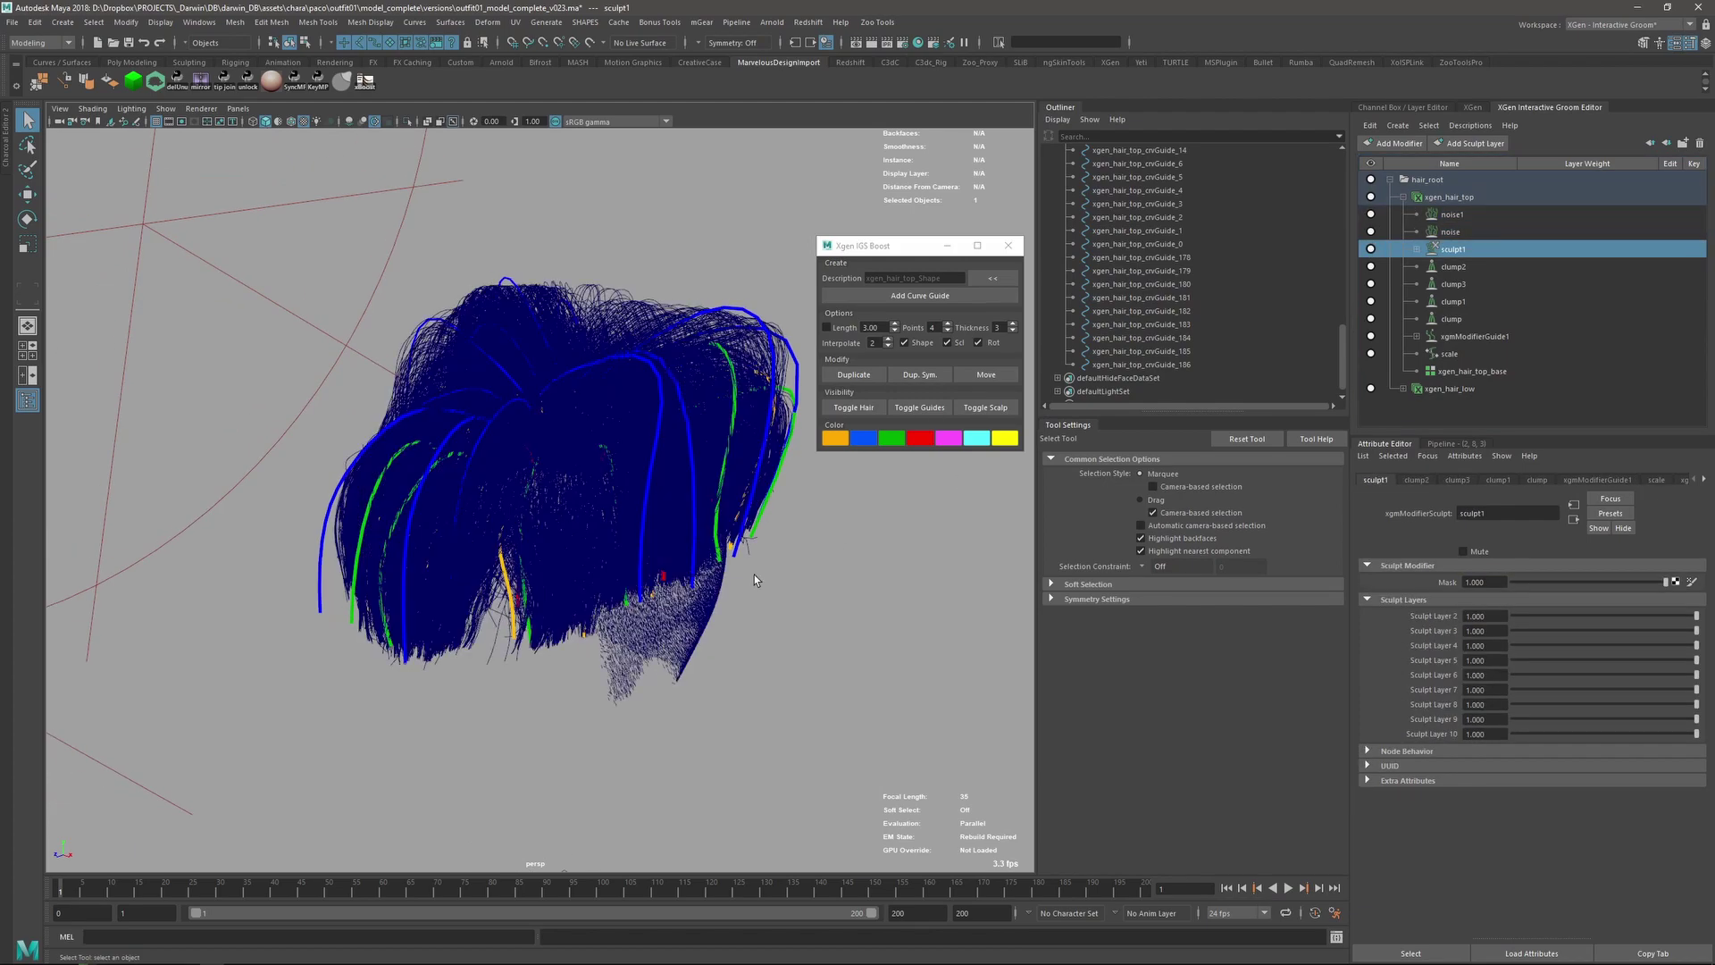
- Clear the selection, unhide the character's head and body, and show the full character with the groom in shaded display
{"action": "key", "text": "4"}
{"action": "left_click", "coordinate": [754, 579]}
{"action": "mouse_move", "coordinate": [620, 595]}
{"action": "left_mouse_down", "text": "alt"}
{"action": "mouse_move", "coordinate": [715, 595]}
{"action": "mouse_move", "coordinate": [642, 636]}
{"action": "mouse_move", "coordinate": [707, 631]}
{"action": "mouse_move", "coordinate": [661, 658]}
{"action": "mouse_move", "coordinate": [608, 653]}
{"action": "mouse_move", "coordinate": [590, 706]}
{"action": "mouse_move", "coordinate": [583, 668]}
{"action": "mouse_move", "coordinate": [656, 679]}
{"action": "mouse_move", "coordinate": [715, 639]}
{"action": "mouse_move", "coordinate": [754, 578]}
{"action": "left_mouse_up", "text": "alt"}
{"action": "key", "text": "ctrl+shift+h"}
{"action": "key", "text": "5"}
{"action": "right_click_drag", "start_coordinate": [754, 579], "coordinate": [745, 650], "text": "alt"}
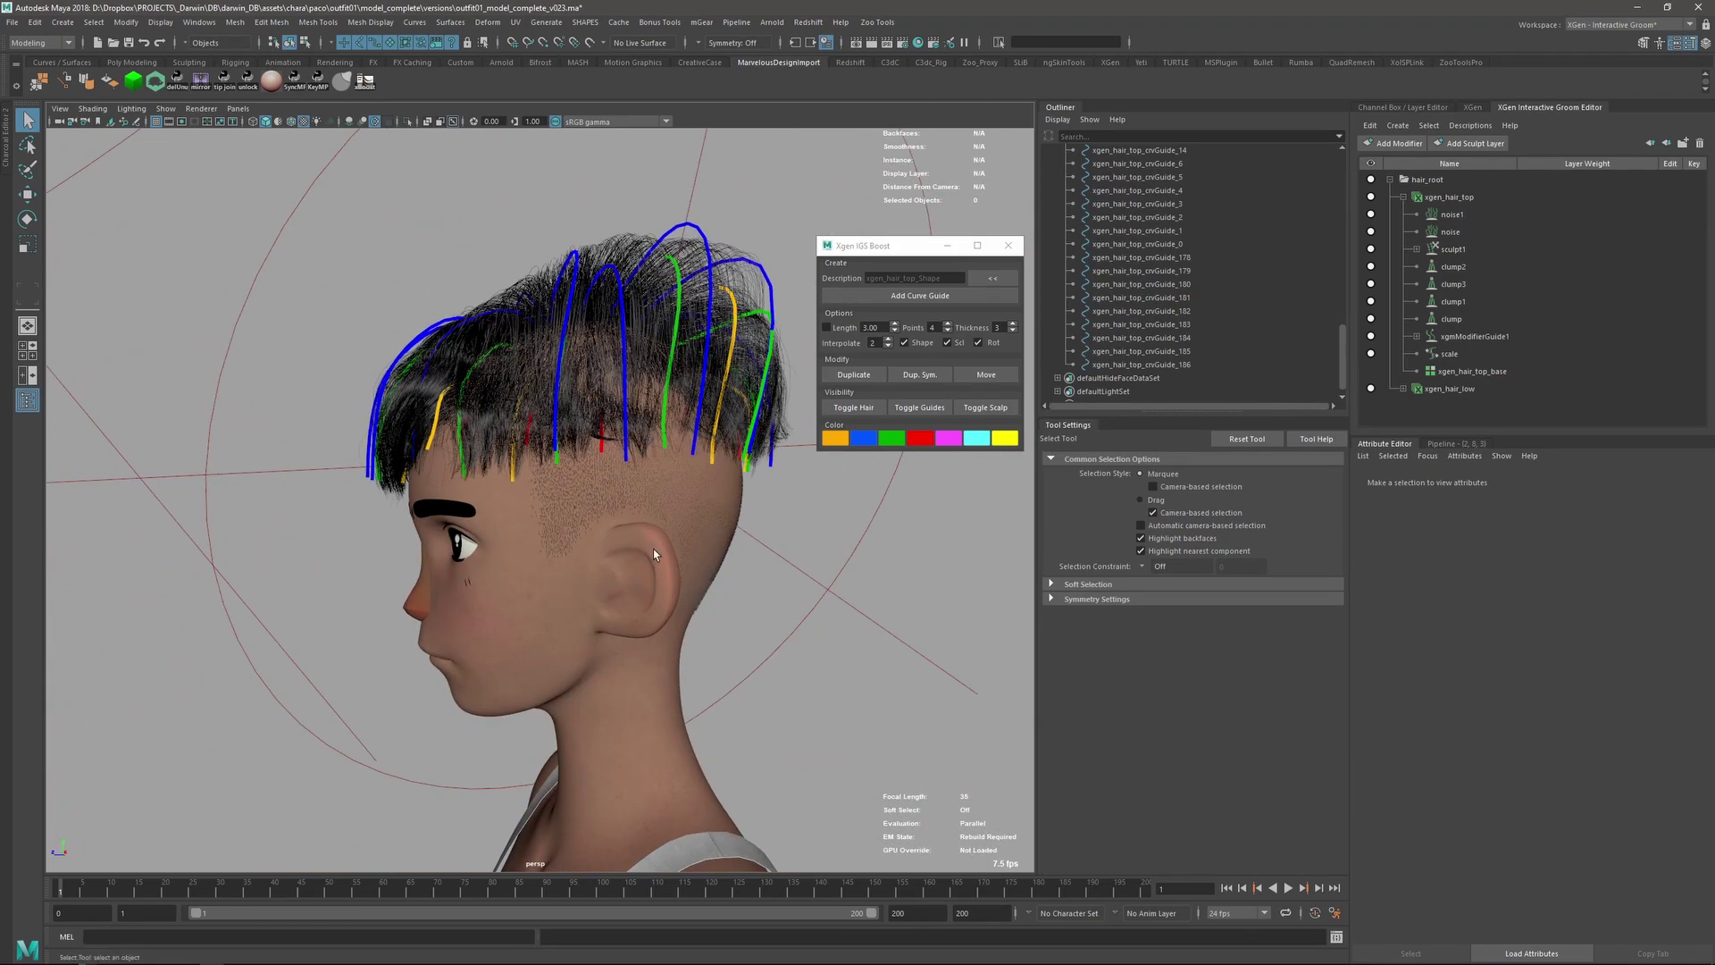
{"action": "left_click_drag", "start_coordinate": [653, 549], "coordinate": [661, 595], "text": "alt"}
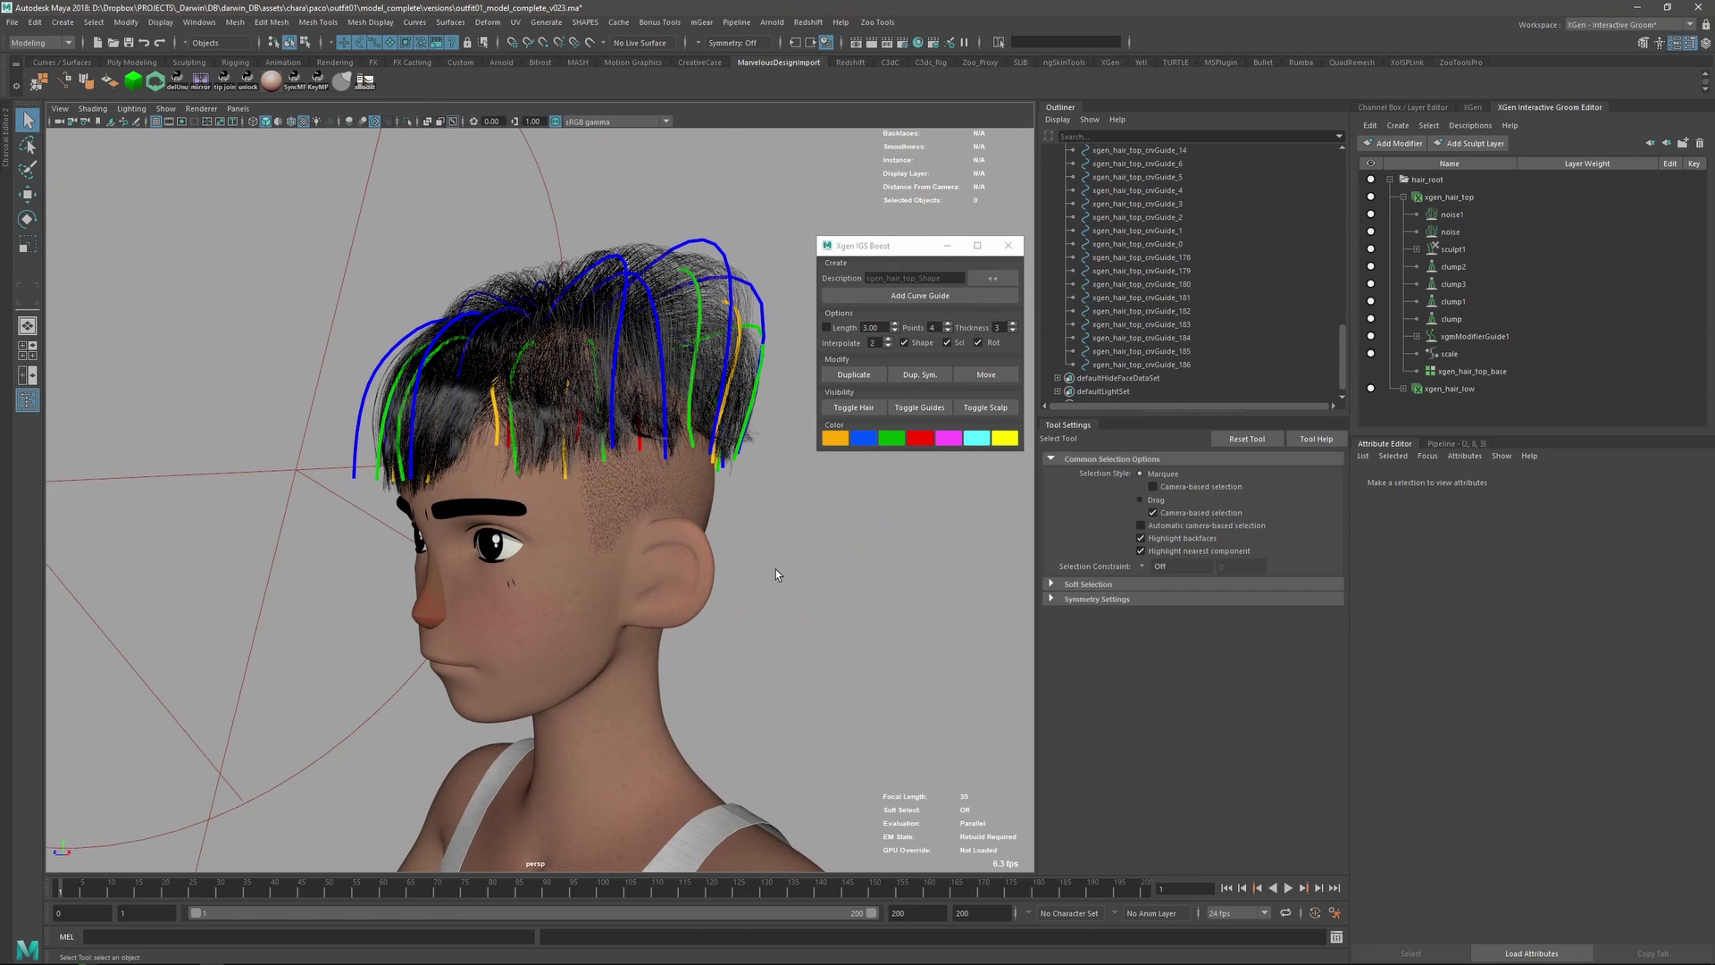